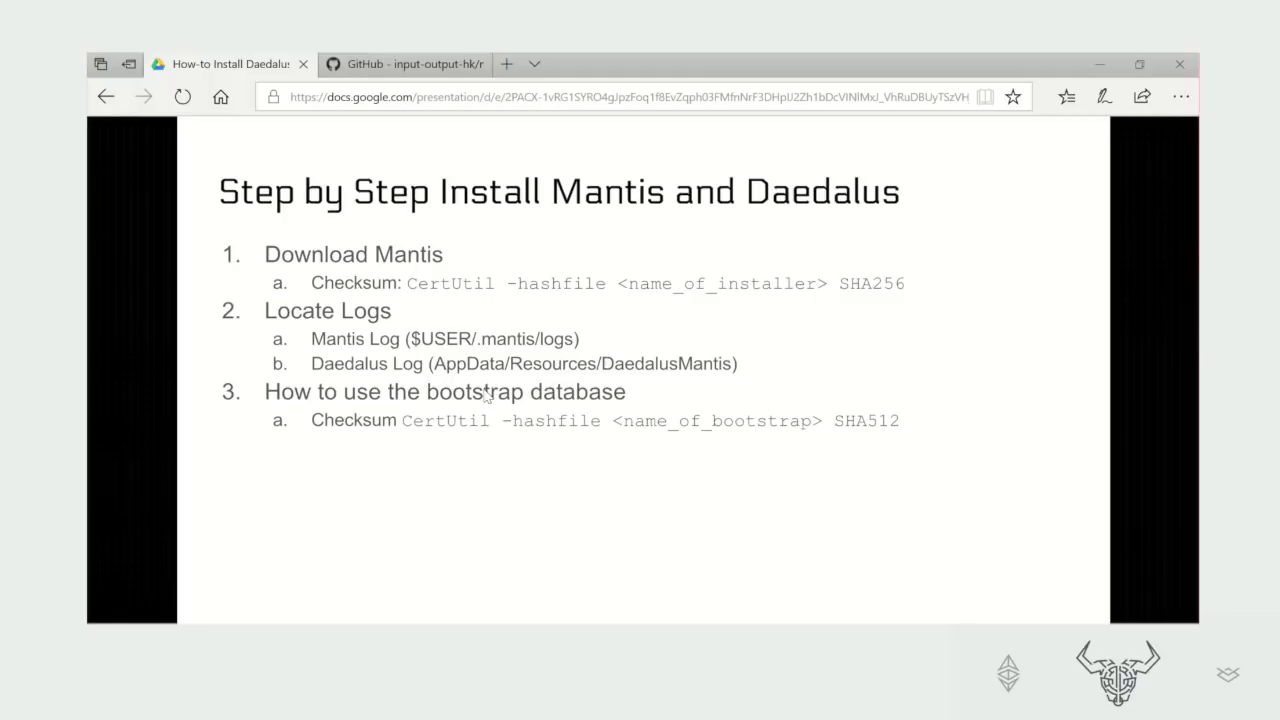
Switch from the Slides install steps to the input-output-hk/mantis GitHub page
{"action": "left_click", "coordinate": [421, 70]}
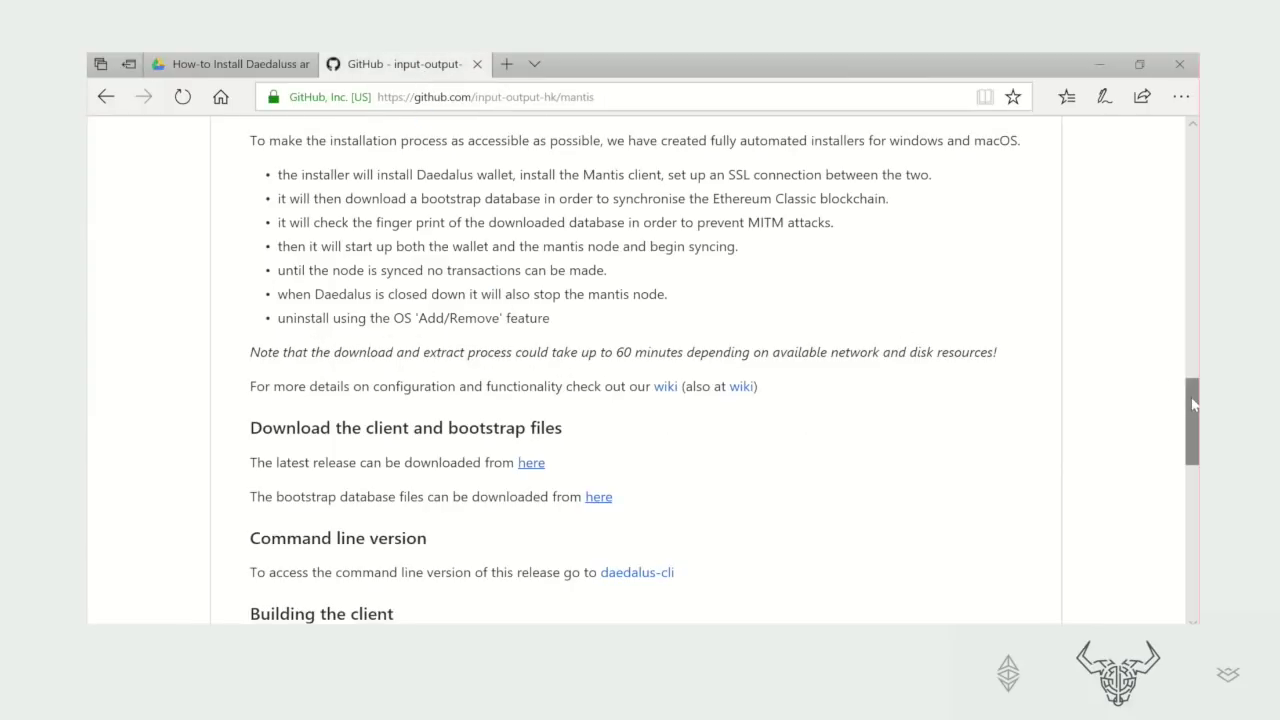
Open the latest Mantis release link in a new tab
{"action": "left_click_drag", "start_coordinate": [1191, 396], "coordinate": [1189, 132]}
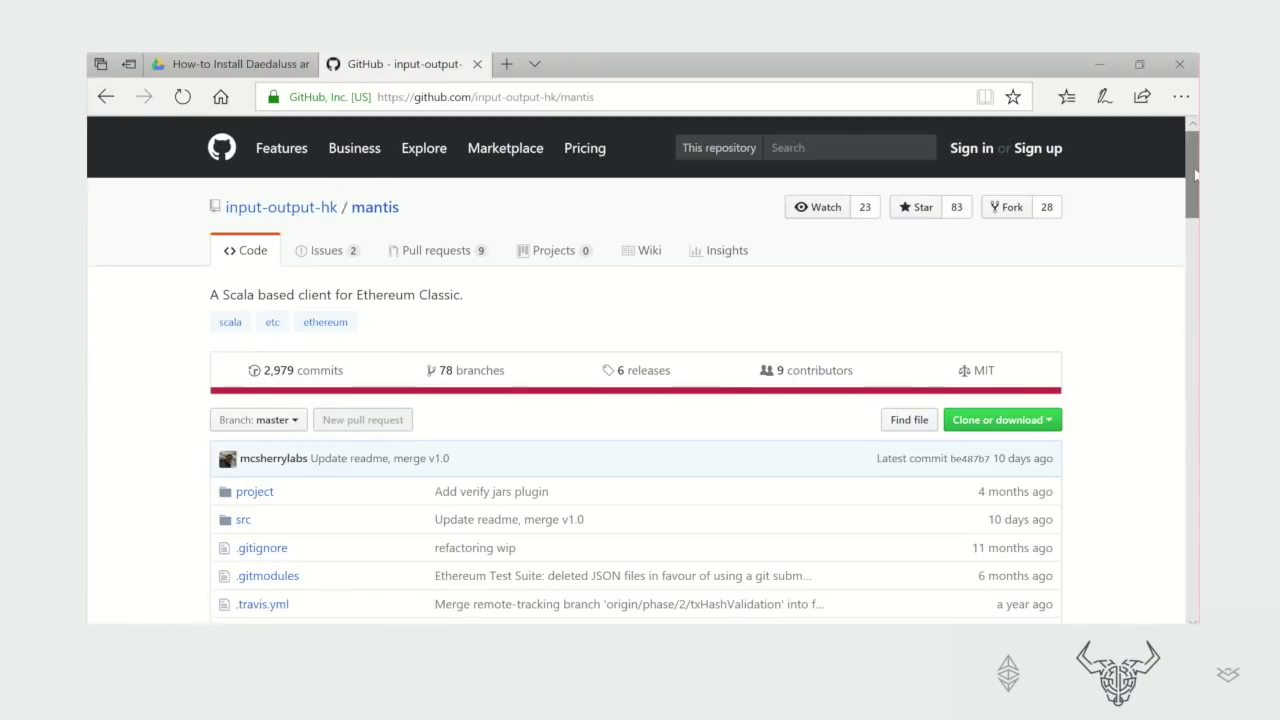
{"action": "left_click_drag", "start_coordinate": [1195, 175], "coordinate": [1196, 420]}
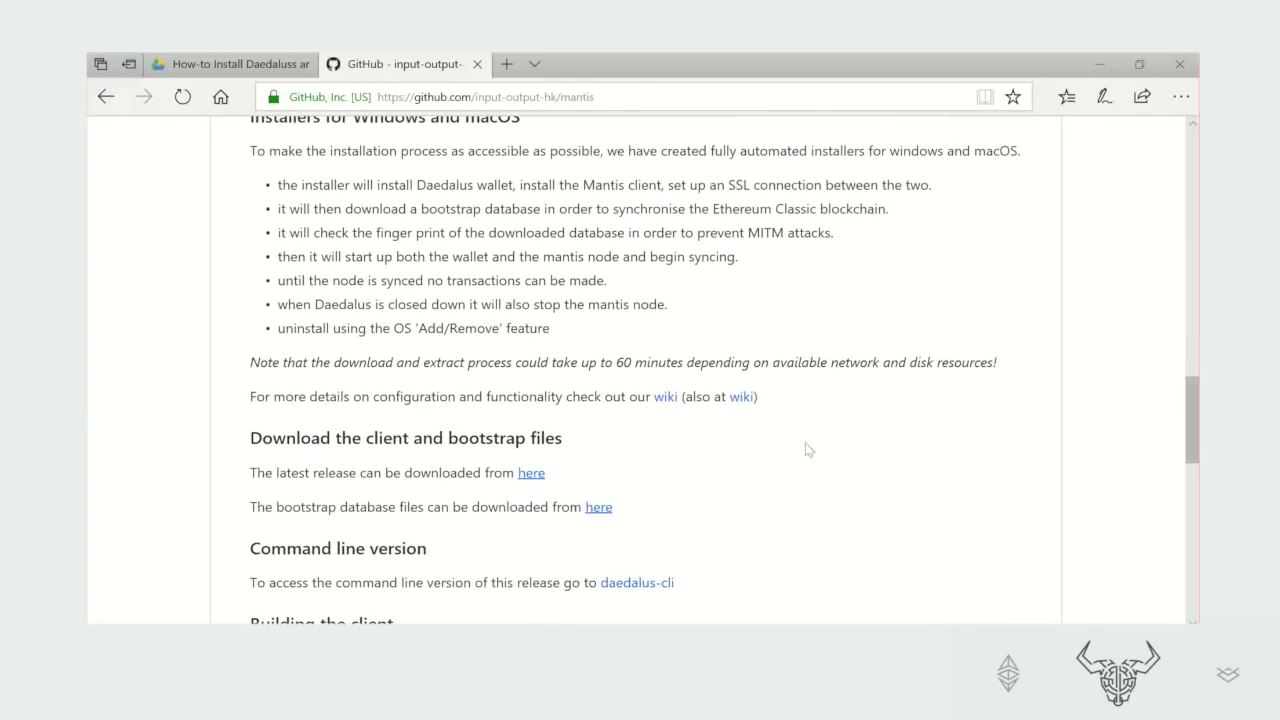
{"action": "right_click", "coordinate": [523, 478]}
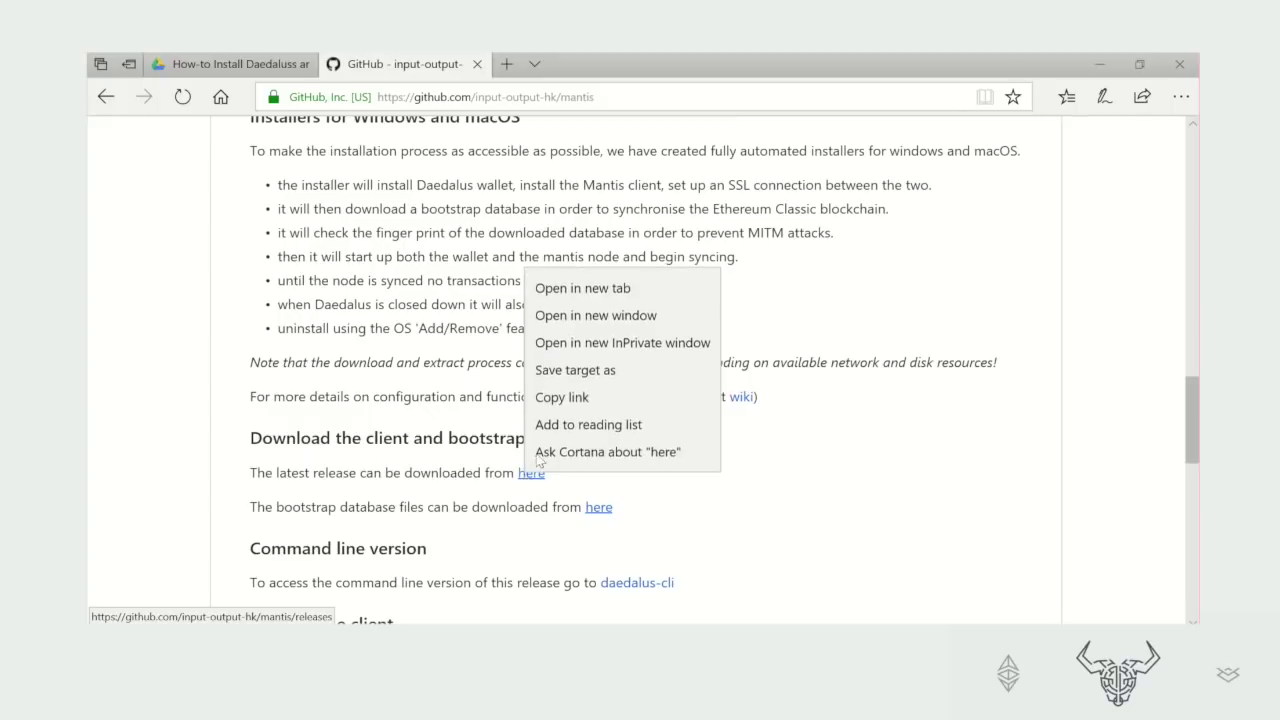
{"action": "left_click", "coordinate": [615, 292]}
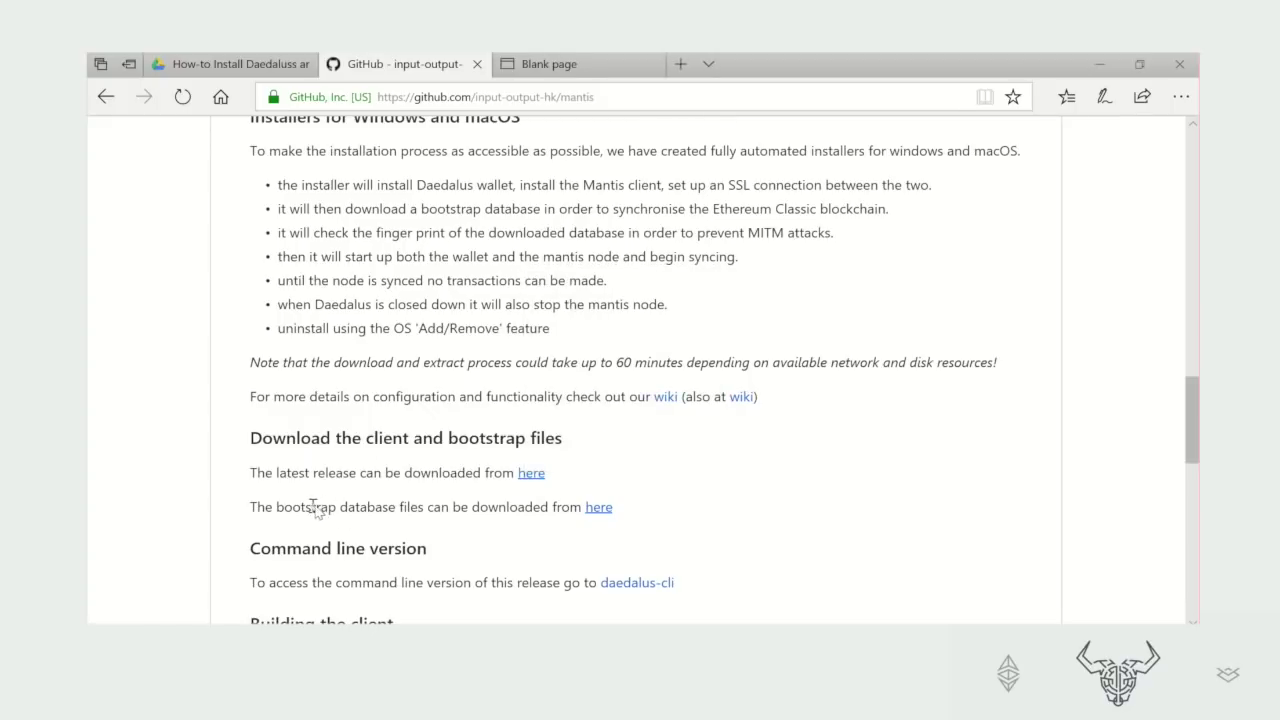
Open the bootstrap database link in a new tab, then view the Releases tab
{"action": "right_click", "coordinate": [599, 508]}
{"action": "left_click", "coordinate": [687, 322]}
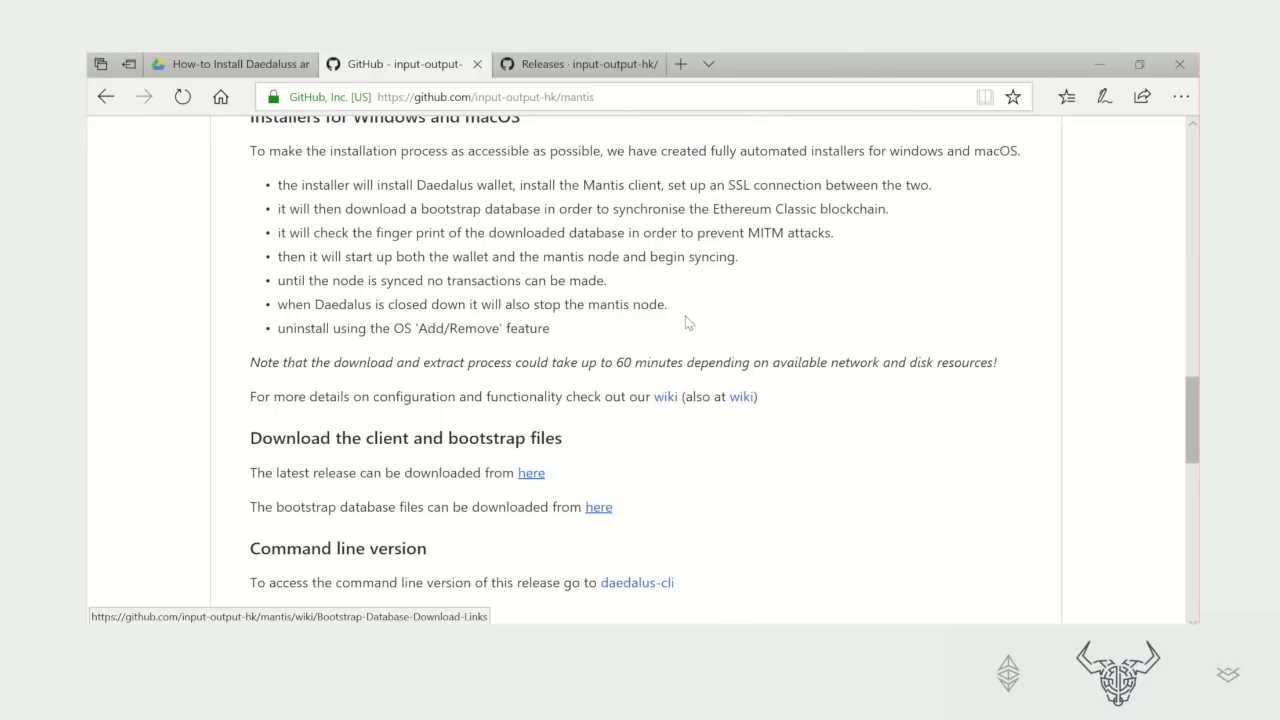
{"action": "left_click", "coordinate": [571, 66]}
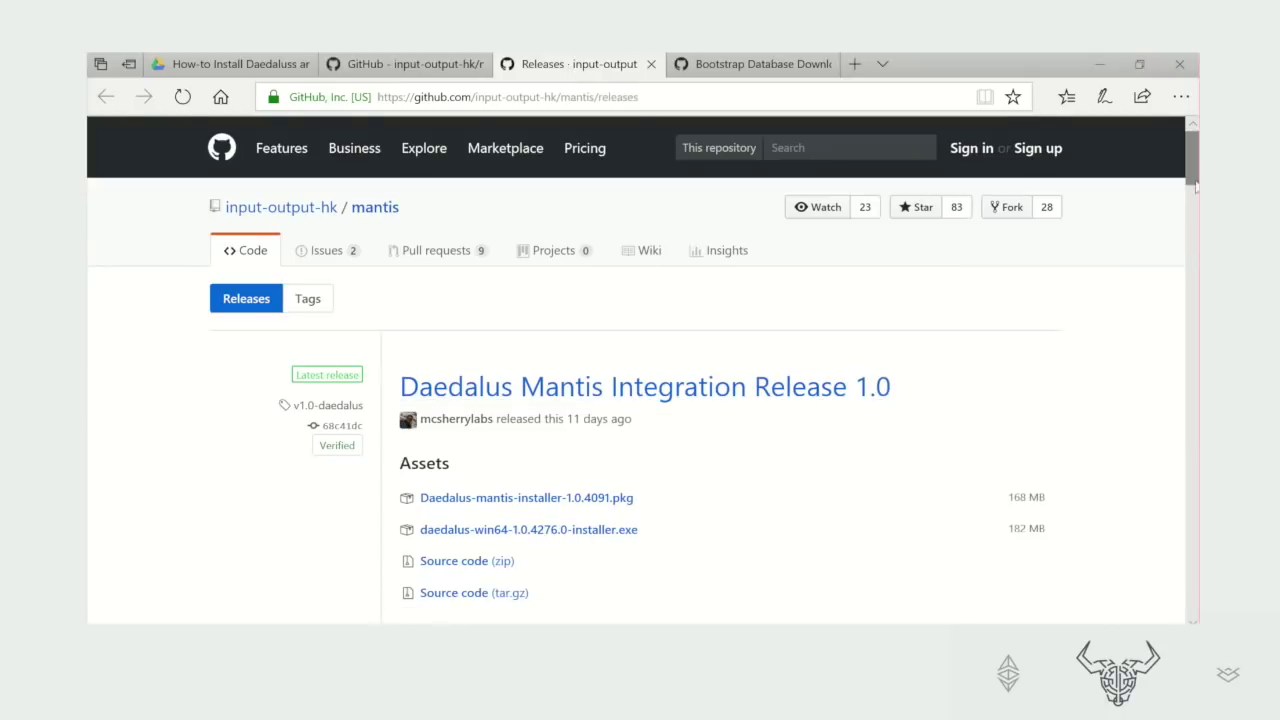
Download and save daedalus-win64-1.0.4276.0-installer.exe, then dismiss the download notice
{"action": "left_click_drag", "start_coordinate": [1193, 172], "coordinate": [1193, 184]}
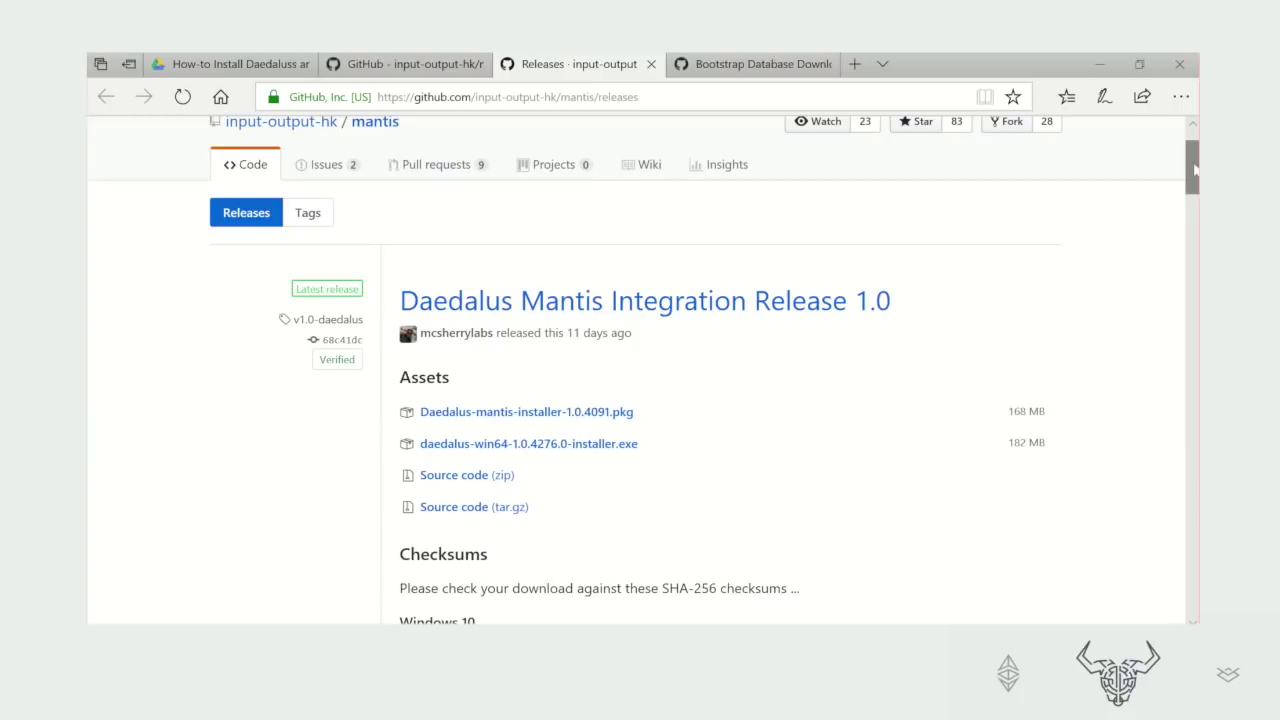
{"action": "left_click_drag", "start_coordinate": [1194, 172], "coordinate": [1194, 191]}
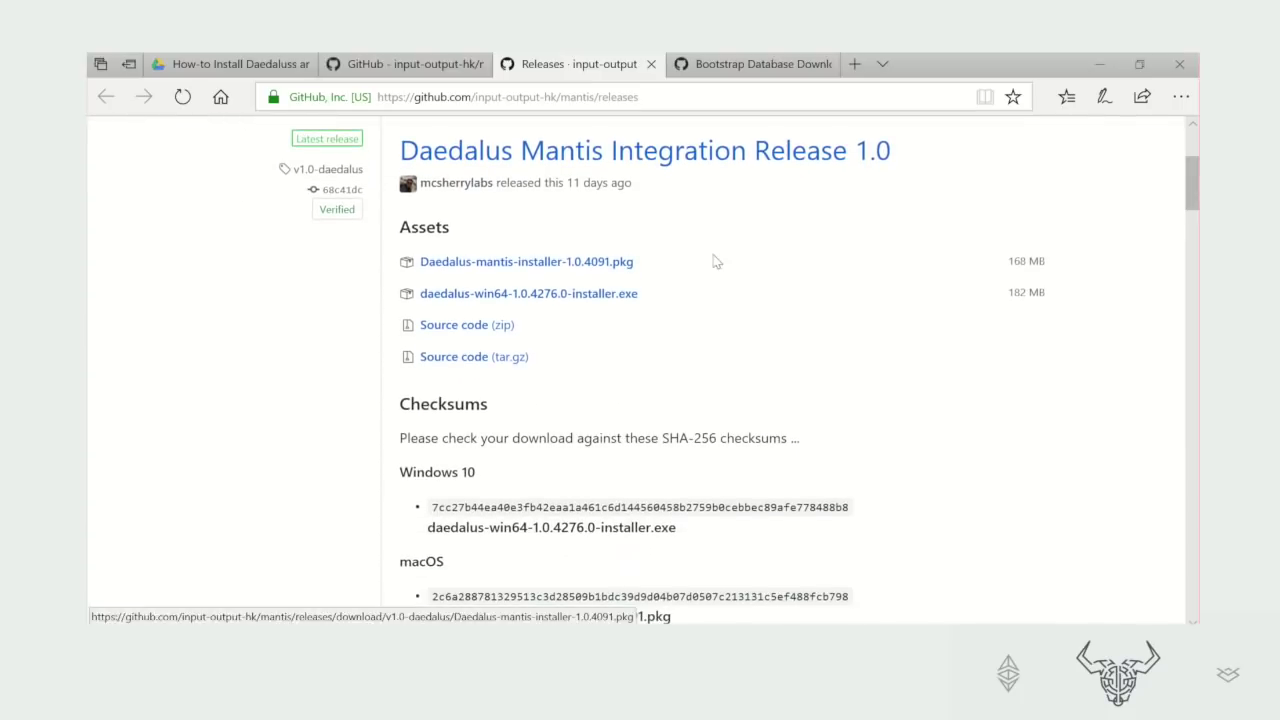
{"action": "left_click", "coordinate": [614, 295]}
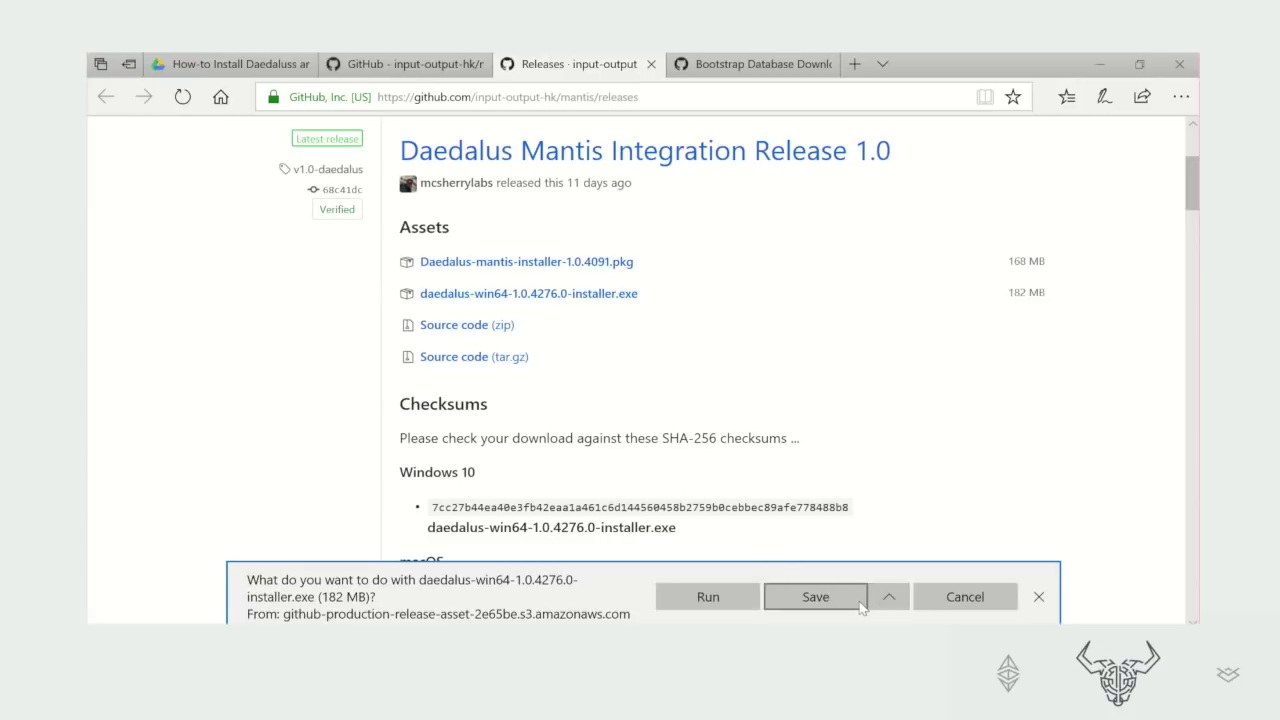
{"action": "left_click", "coordinate": [858, 603]}
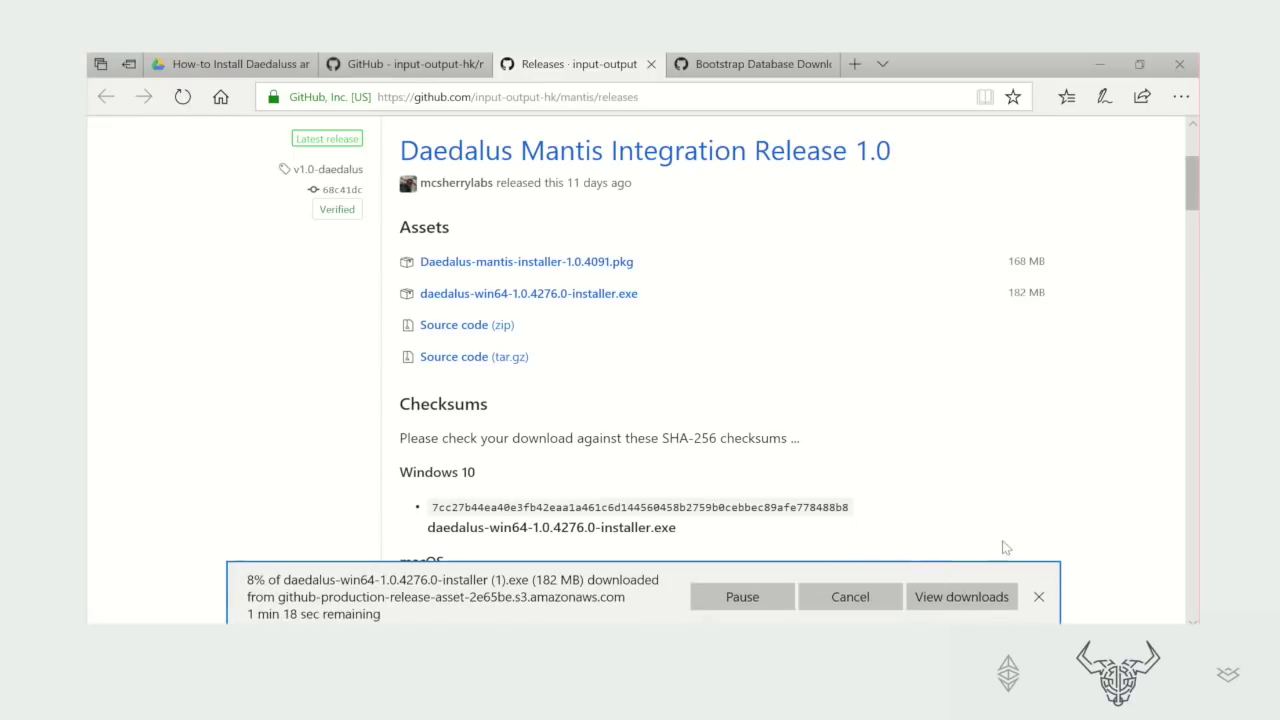
{"action": "left_click", "coordinate": [1038, 597]}
Inspect the release heading and Windows 10 checksum, then restore the browser to a window
{"action": "triple_click", "coordinate": [1188, 198]}
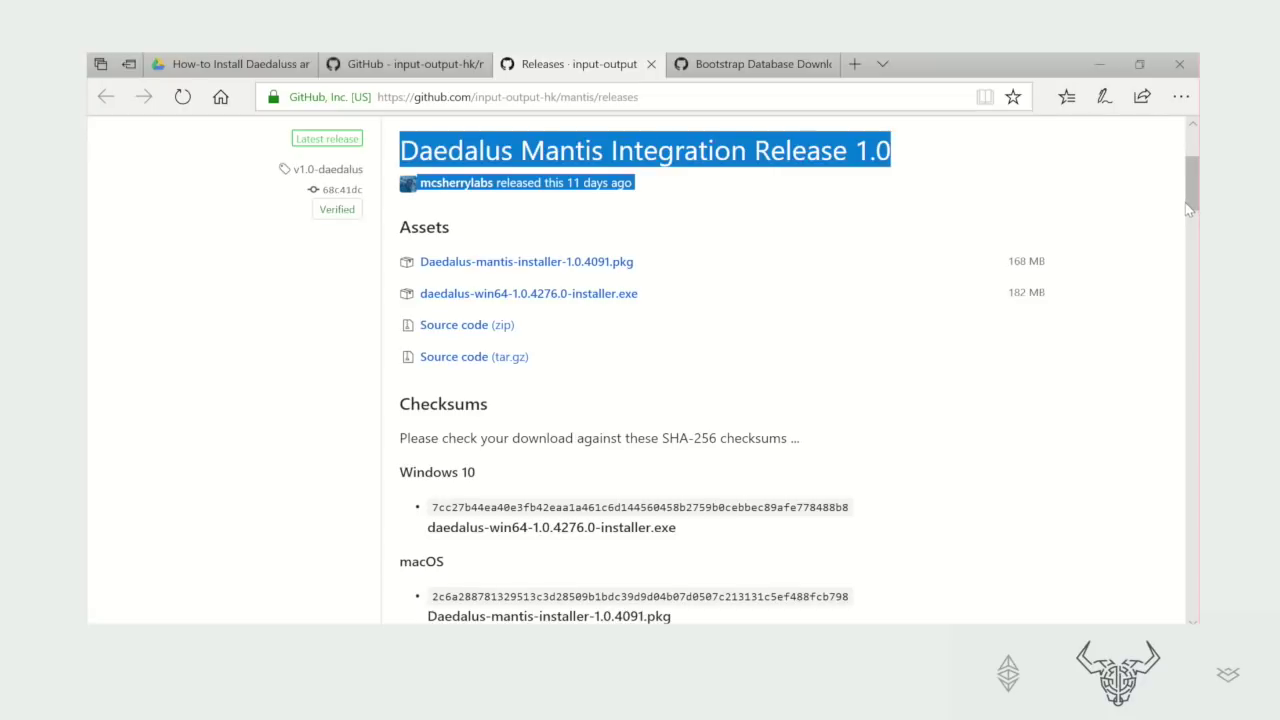
{"action": "left_click", "coordinate": [1126, 356]}
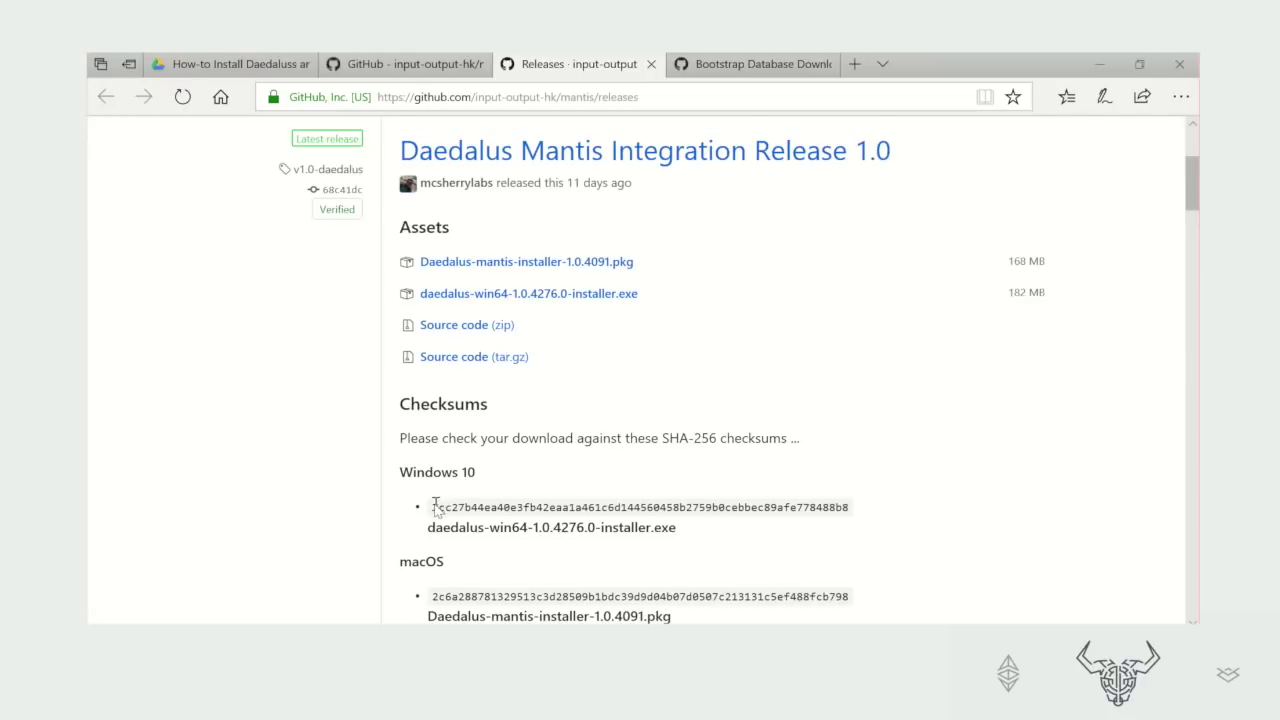
{"action": "left_click_drag", "start_coordinate": [433, 507], "coordinate": [582, 513]}
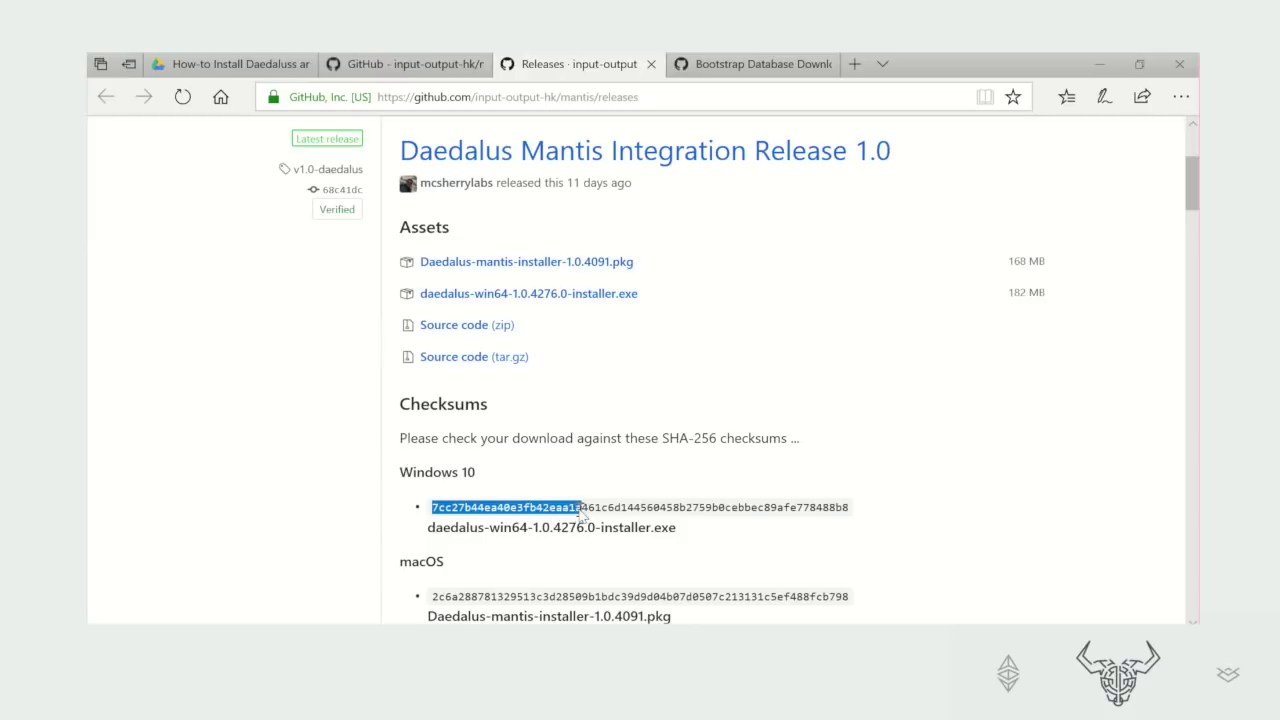
{"action": "left_click", "coordinate": [527, 516]}
{"action": "left_click", "coordinate": [1140, 66]}
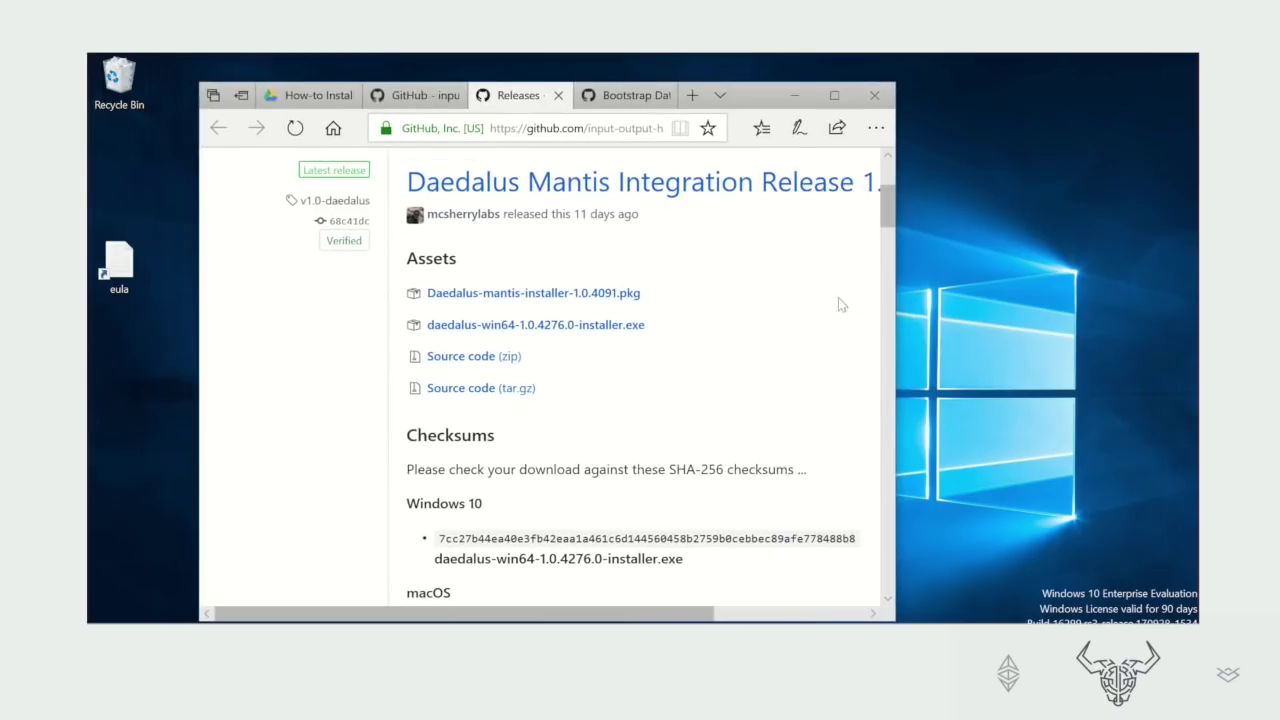
Snap the browser left, open Command Prompt on the right, and enter 'cd Downloads'
{"action": "left_click_drag", "start_coordinate": [758, 95], "coordinate": [88, 170]}
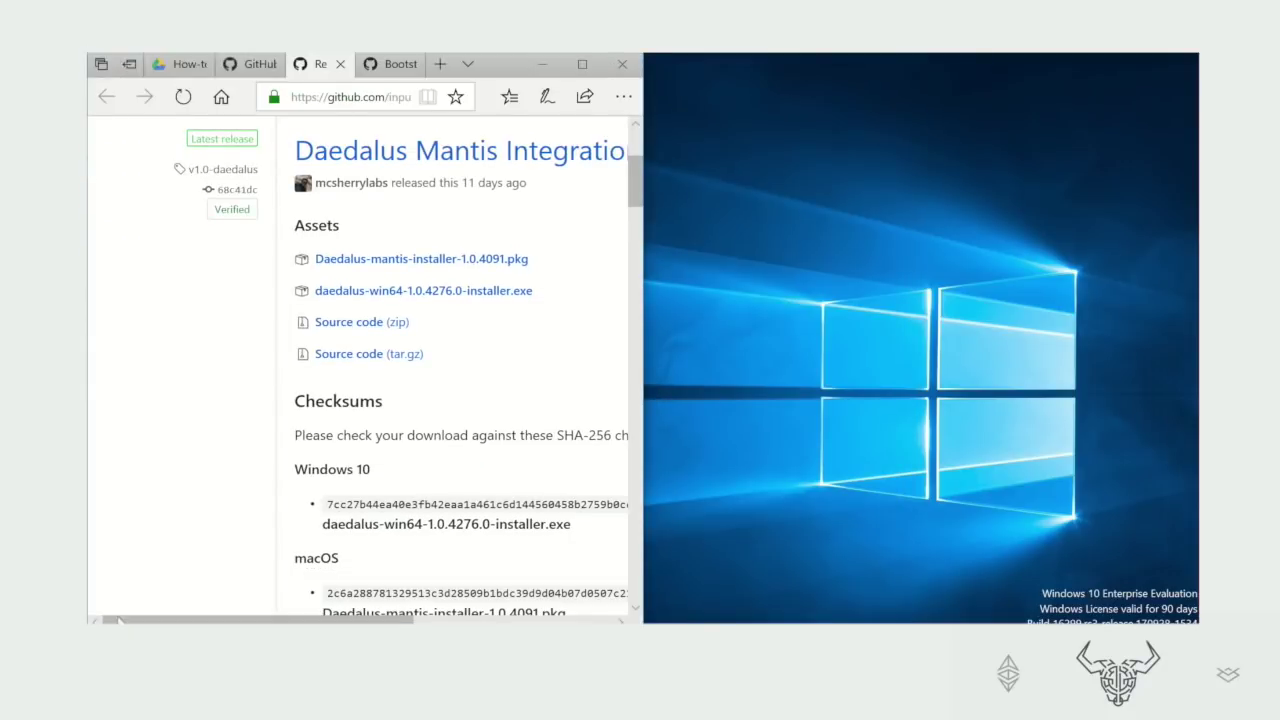
{"action": "key", "text": "super+s"}
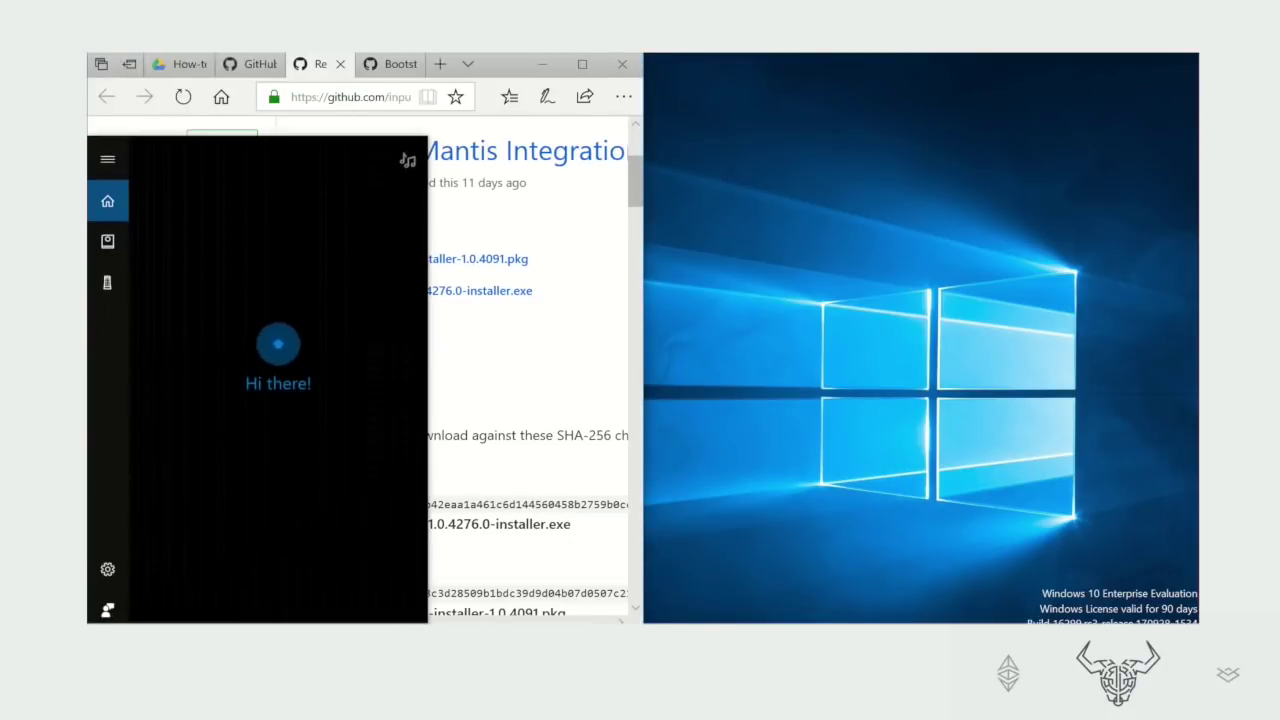
{"action": "type", "text": "comman"}
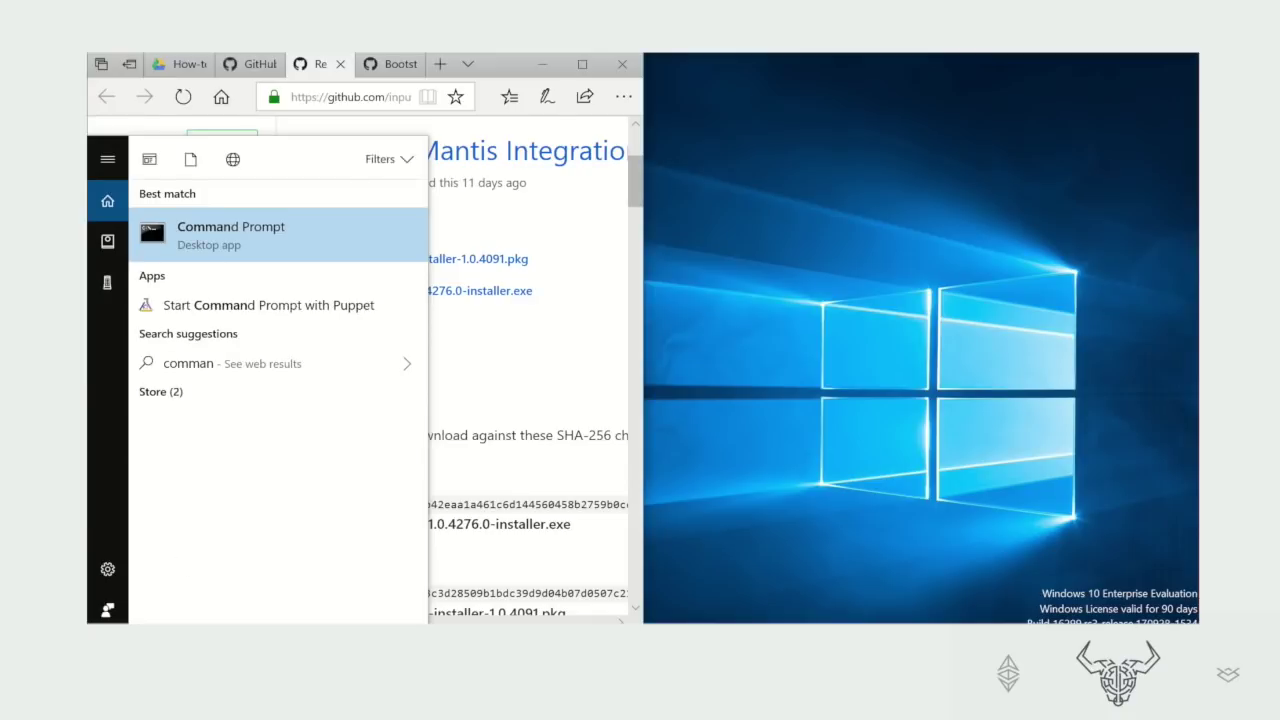
{"action": "left_click", "coordinate": [220, 238]}
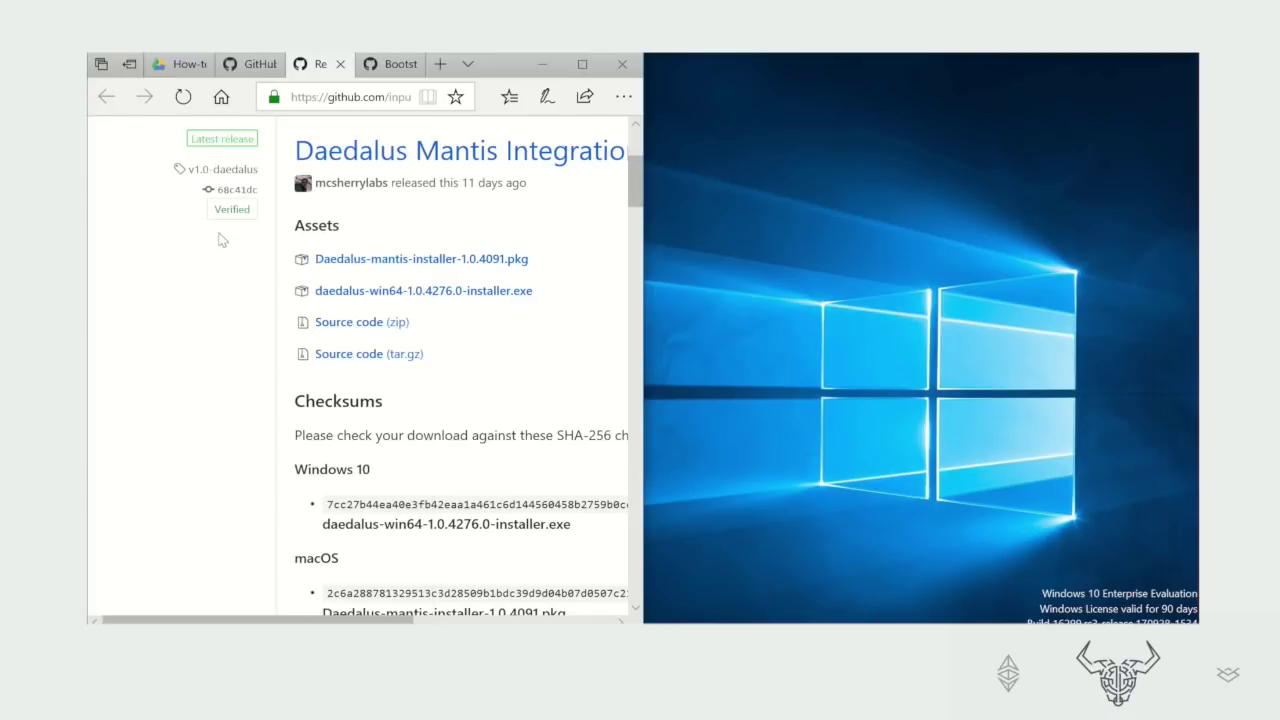
{"action": "left_click_drag", "start_coordinate": [675, 95], "coordinate": [905, 112]}
{"action": "type", "text": "cd Dow"}
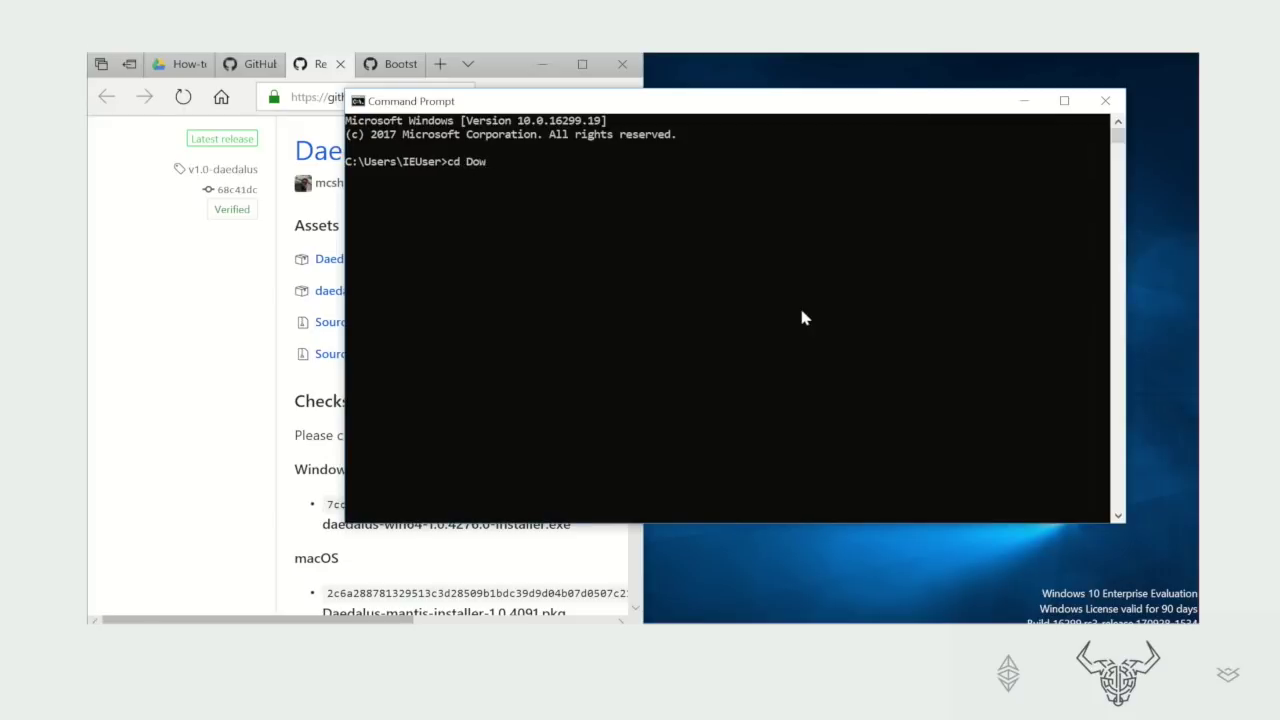
{"action": "type", "text": "nloads"}
Move into the Downloads folder and list its files with dir
{"action": "key", "text": "Return"}
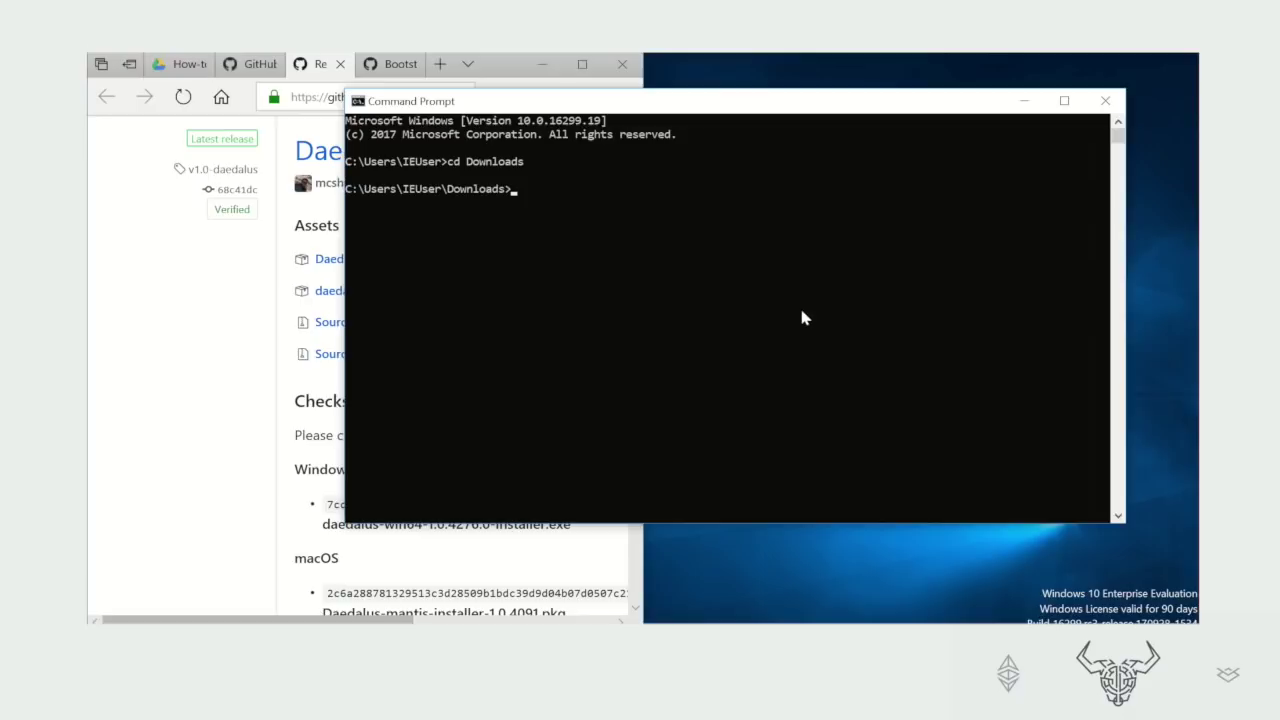
{"action": "type", "text": "dir"}
{"action": "key", "text": "Return"}
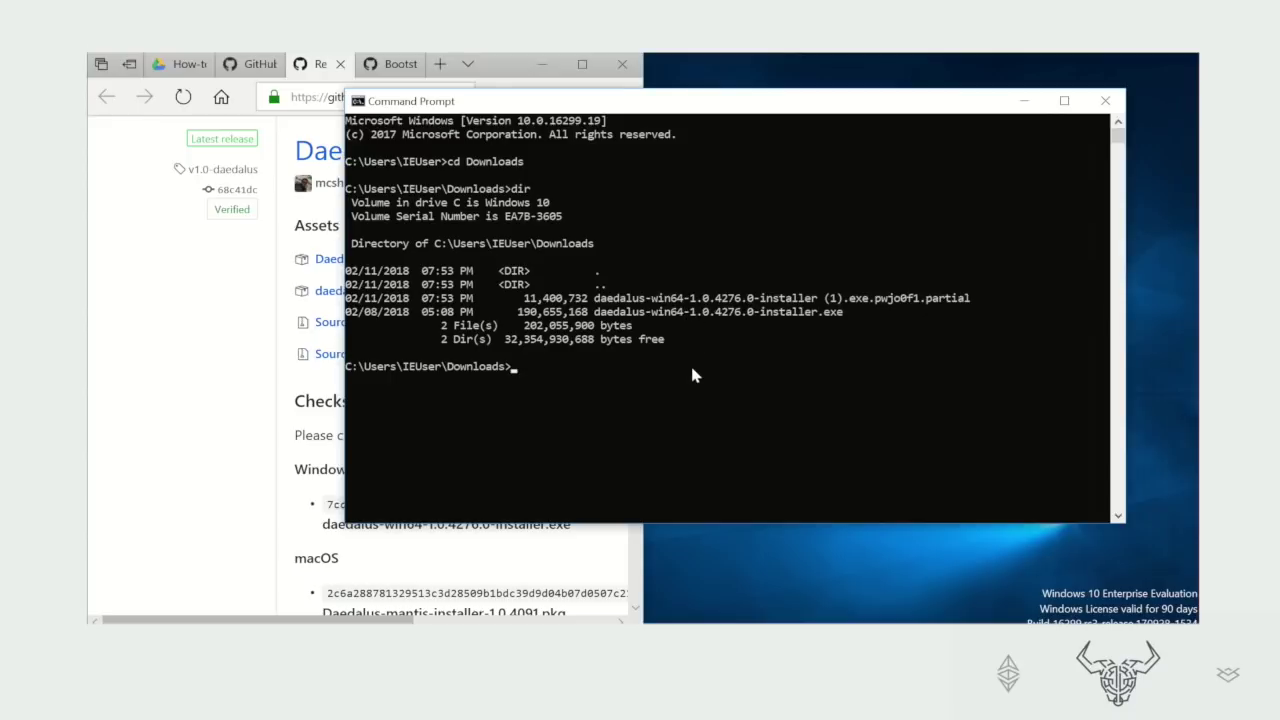
Run CertUtil -hashfile on daedalus-win64-1.0.4276.0-installer.exe with SHA256
{"action": "type", "text": "CertUtil -hashfile ./"}
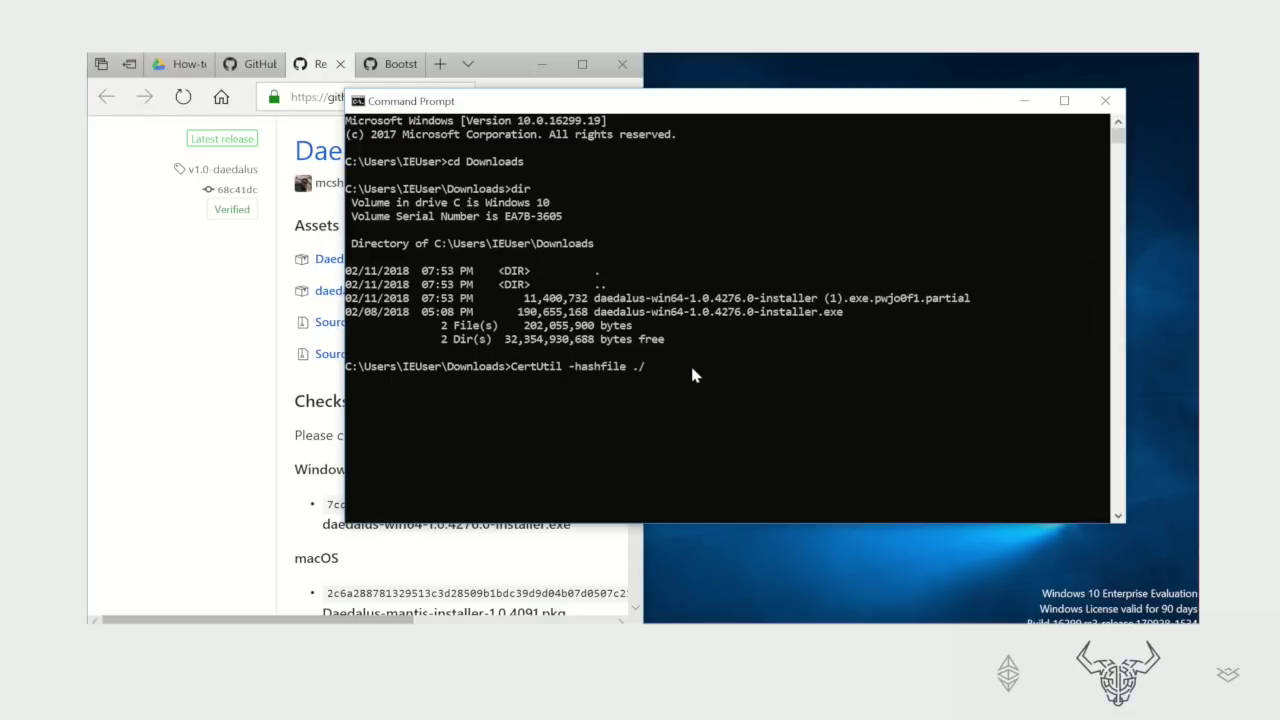
{"action": "type", "text": "\"da"}
{"action": "key", "text": "Tab"}
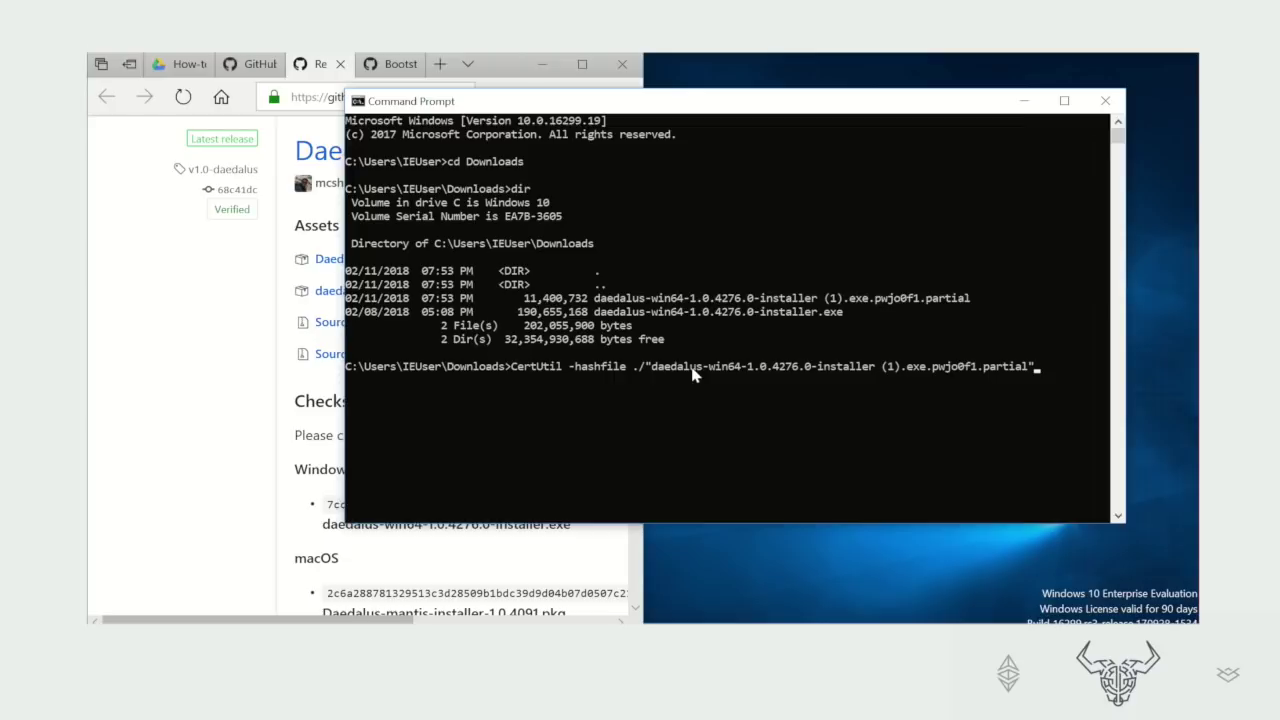
{"action": "key", "text": "BackSpace"}
{"action": "key", "text": "BackSpace"}
{"action": "key", "text": "BackSpace"}
{"action": "key", "text": "BackSpace"}
{"action": "key", "text": "BackSpace"}
{"action": "key", "text": "BackSpace"}
{"action": "key", "text": "BackSpace"}
{"action": "key", "text": "BackSpace"}
{"action": "key", "text": "BackSpace"}
{"action": "key", "text": "BackSpace"}
{"action": "key", "text": "BackSpace"}
{"action": "key", "text": "BackSpace"}
{"action": "key", "text": "BackSpace"}
{"action": "key", "text": "BackSpace"}
{"action": "key", "text": "BackSpace"}
{"action": "key", "text": "BackSpace"}
{"action": "key", "text": "BackSpace"}
{"action": "key", "text": "BackSpace"}
{"action": "key", "text": "BackSpace"}
{"action": "key", "text": "BackSpace"}
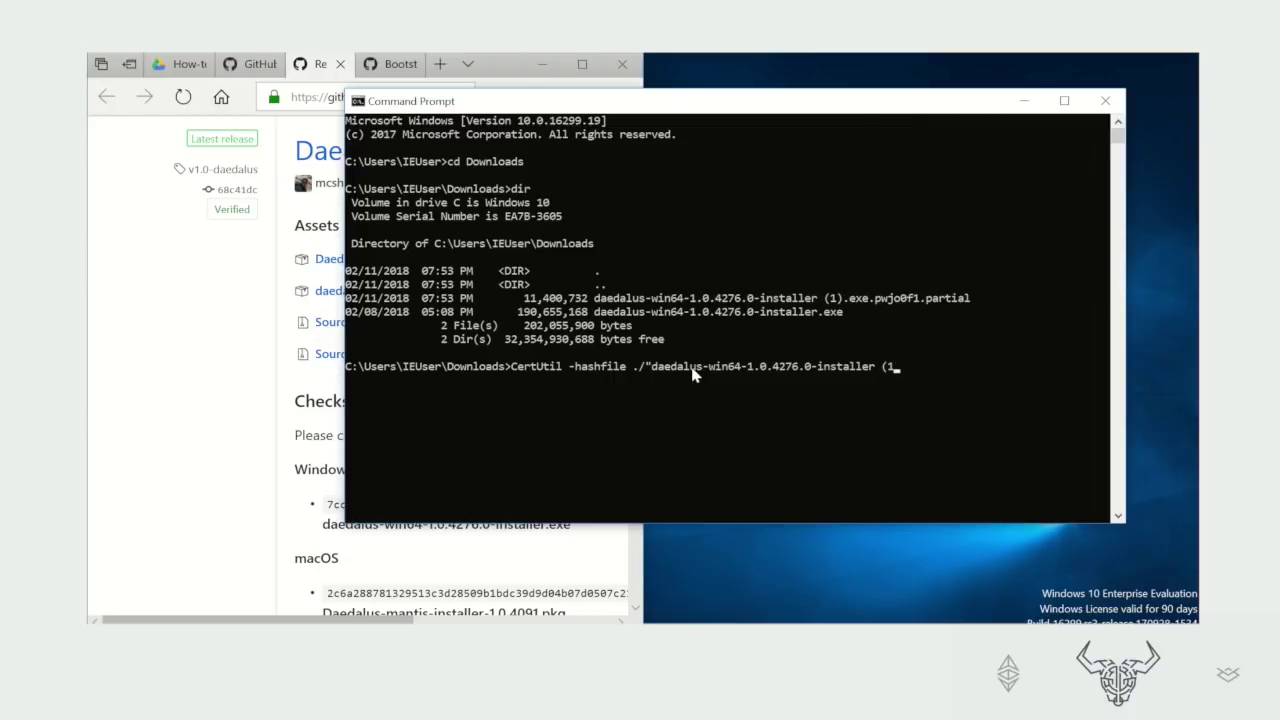
{"action": "key", "text": "BackSpace"}
{"action": "key", "text": "BackSpace"}
{"action": "key", "text": "BackSpace"}
{"action": "key", "text": "BackSpace"}
{"action": "key", "text": "BackSpace"}
{"action": "key", "text": "BackSpace"}
{"action": "key", "text": "BackSpace"}
{"action": "key", "text": "BackSpace"}
{"action": "key", "text": "BackSpace"}
{"action": "key", "text": "BackSpace"}
{"action": "key", "text": "BackSpace"}
{"action": "key", "text": "BackSpace"}
{"action": "key", "text": "BackSpace"}
{"action": "key", "text": "BackSpace"}
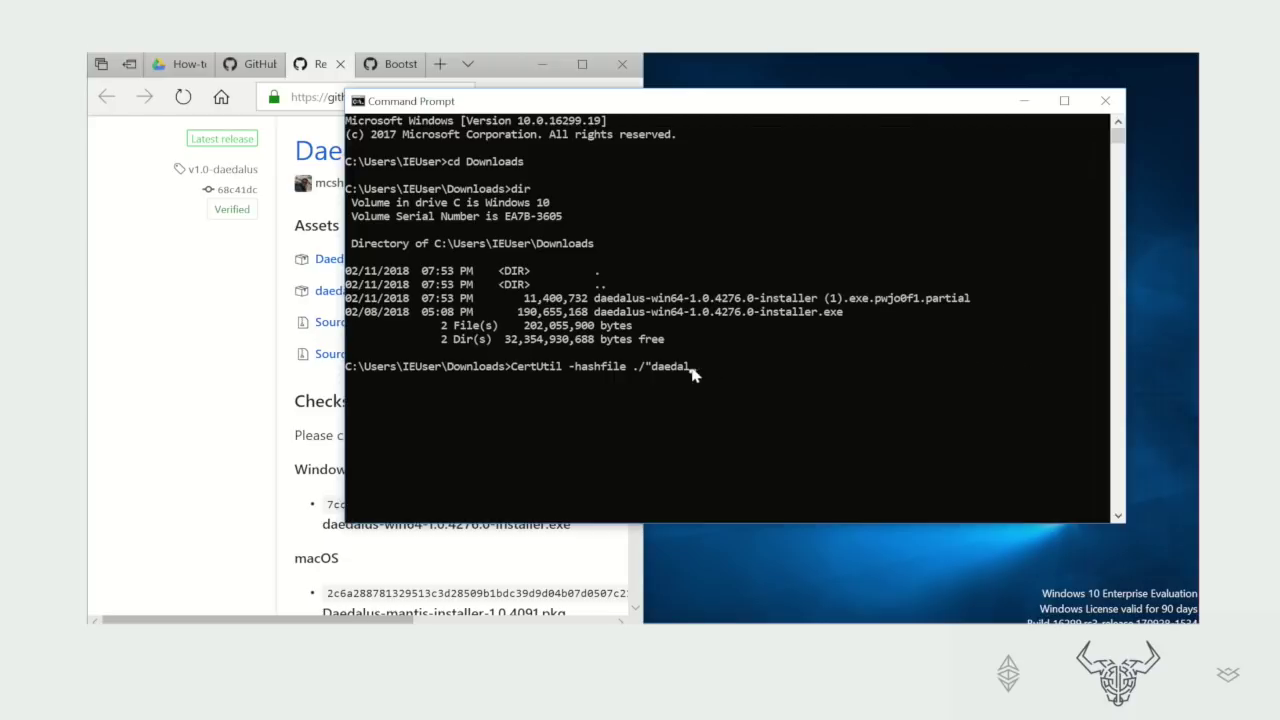
{"action": "type", "text": "d"}
{"action": "key", "text": "Tab"}
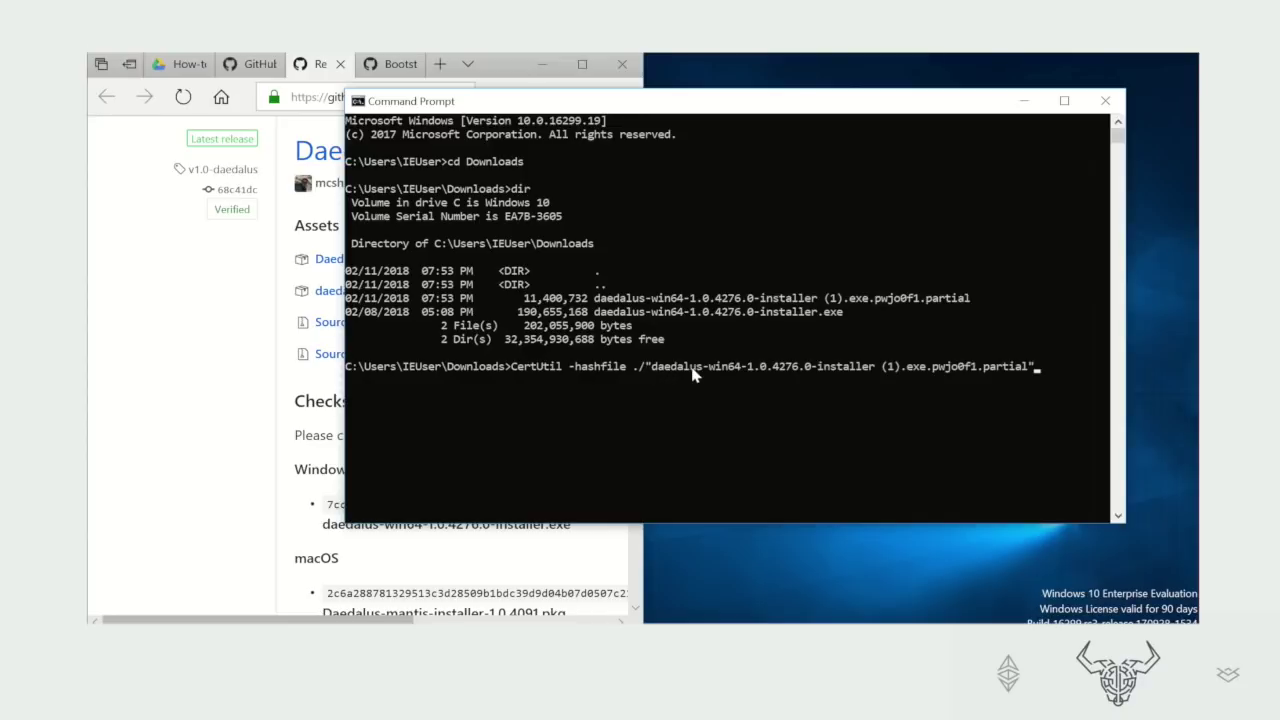
{"action": "key", "text": "Tab"}
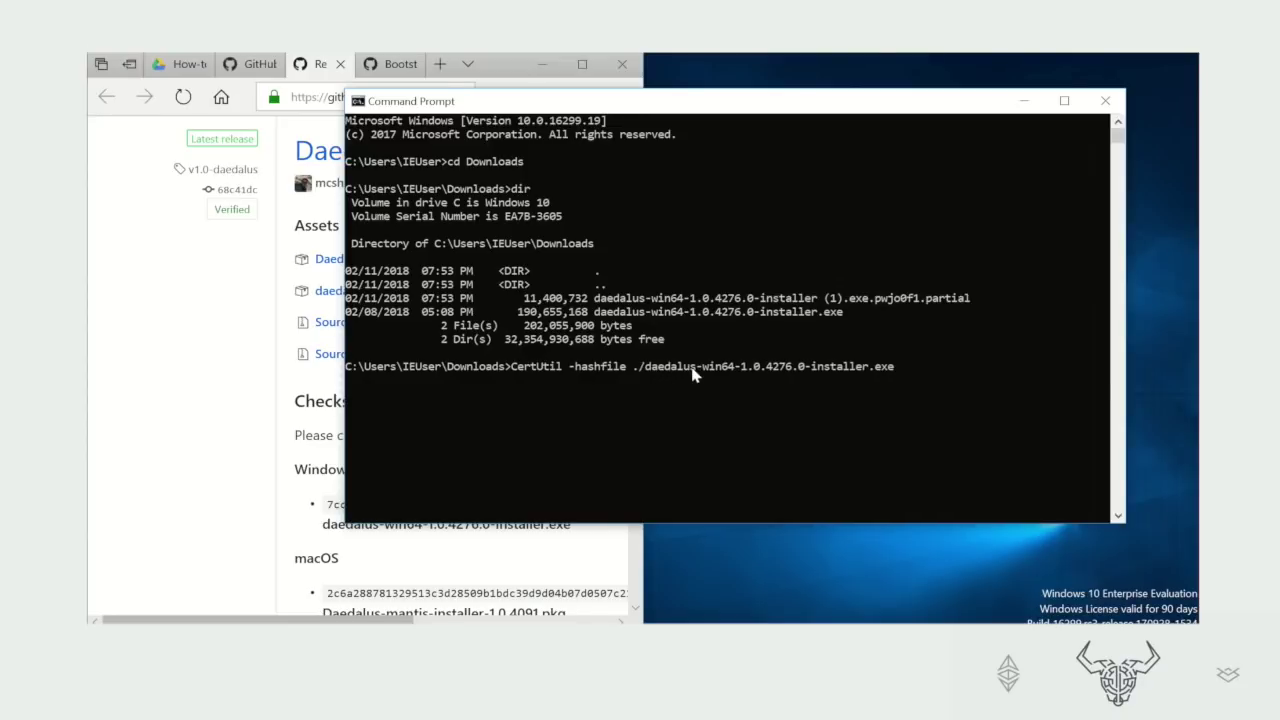
{"action": "type", "text": "SHA256"}
{"action": "key", "text": "Return"}
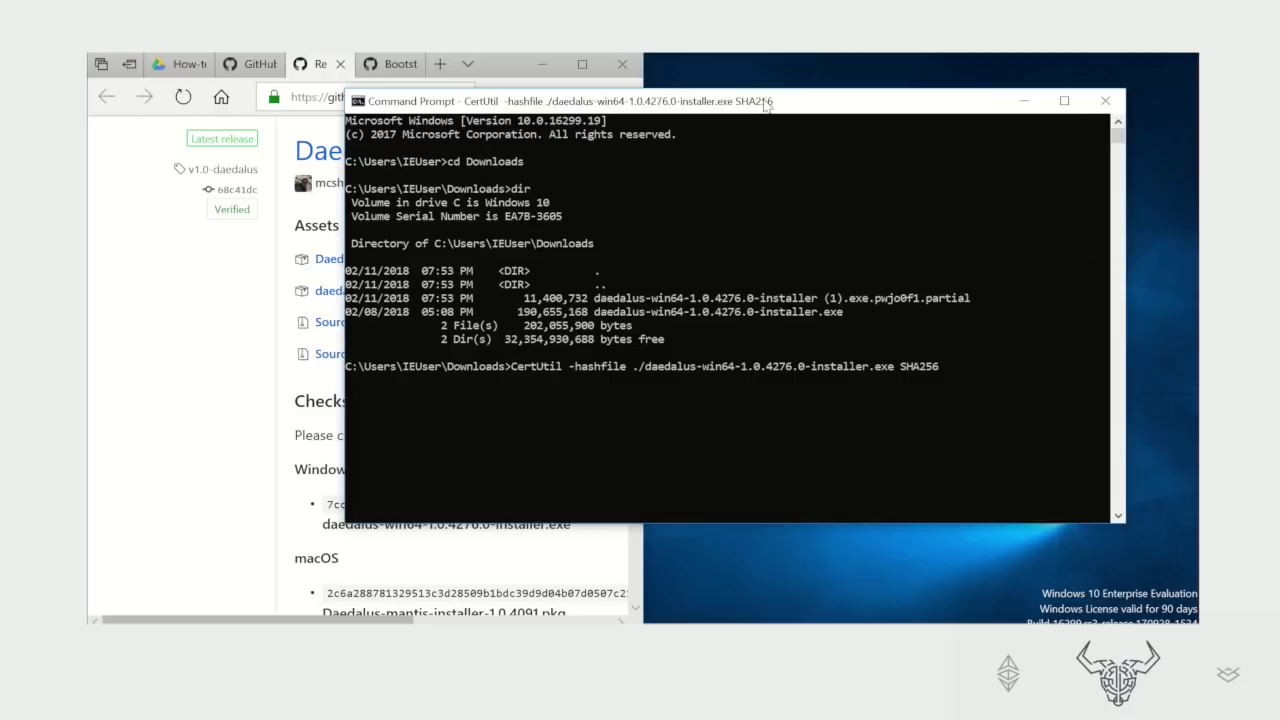
{"action": "left_click_drag", "start_coordinate": [765, 104], "coordinate": [868, 114]}
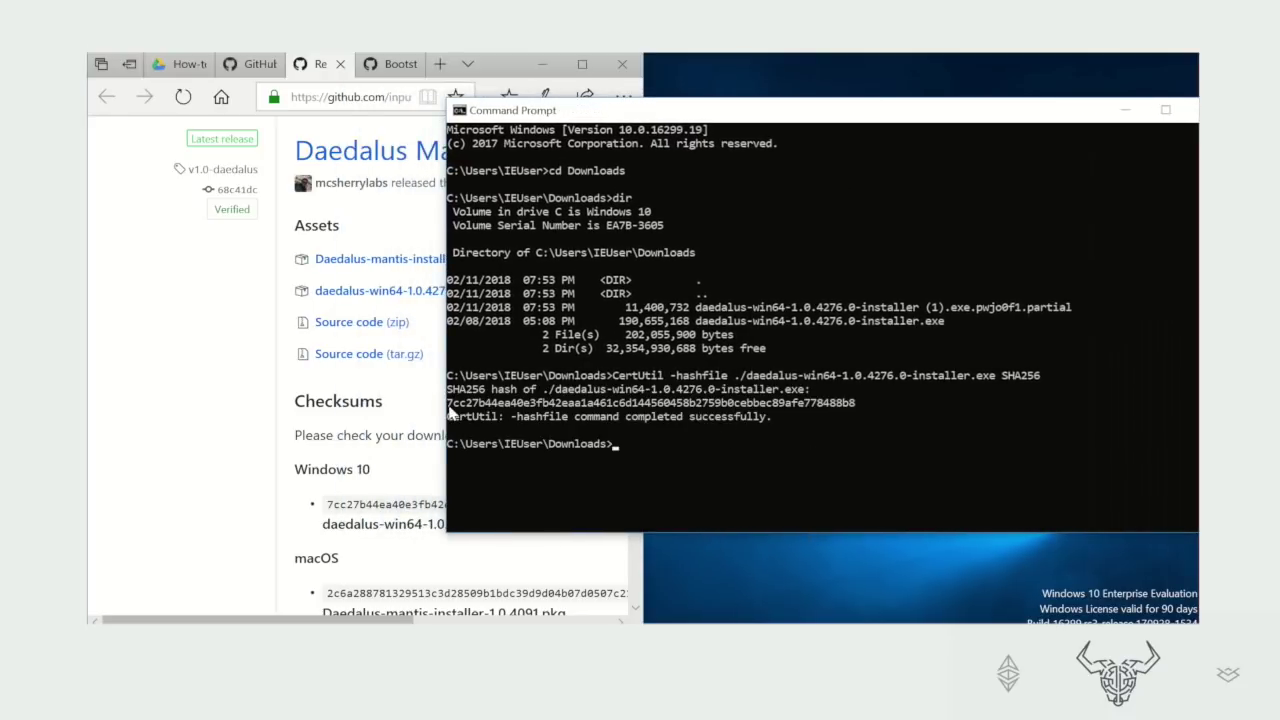
Compare the computed hash tail fe778488b8 against the page's Windows 10 checksum
{"action": "left_click_drag", "start_coordinate": [779, 105], "coordinate": [781, 74]}
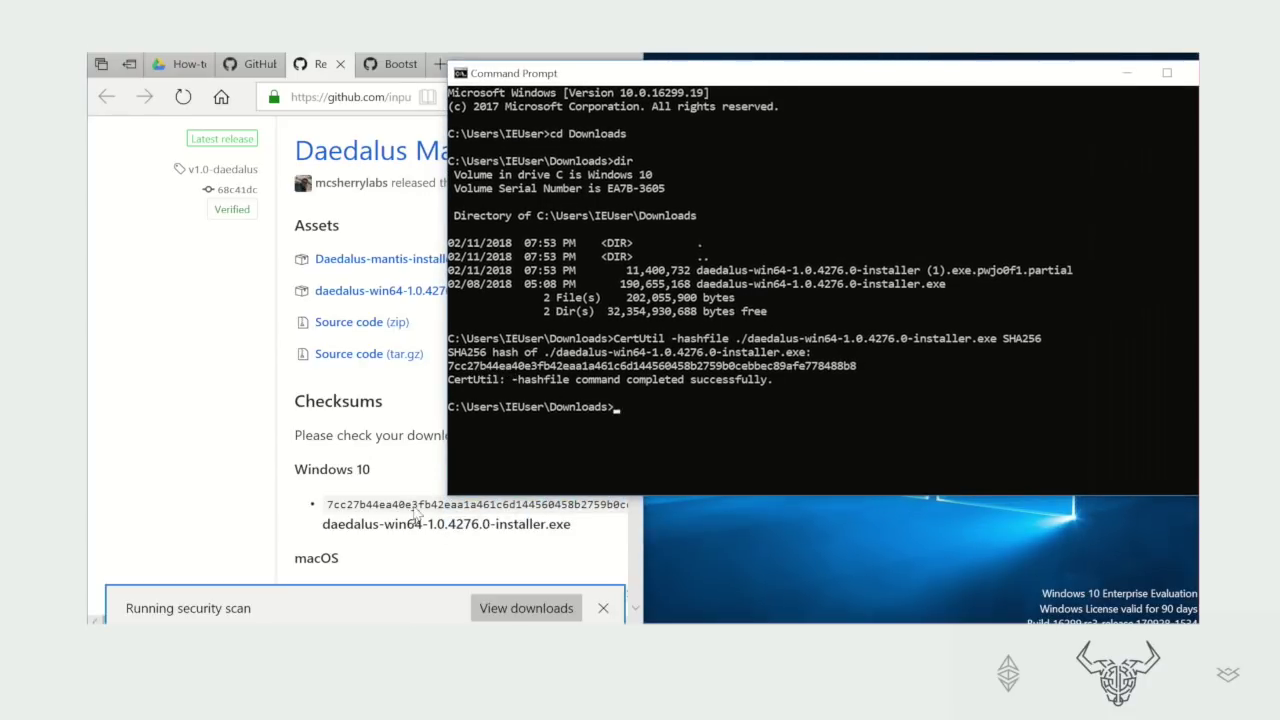
{"action": "left_click", "coordinate": [603, 611]}
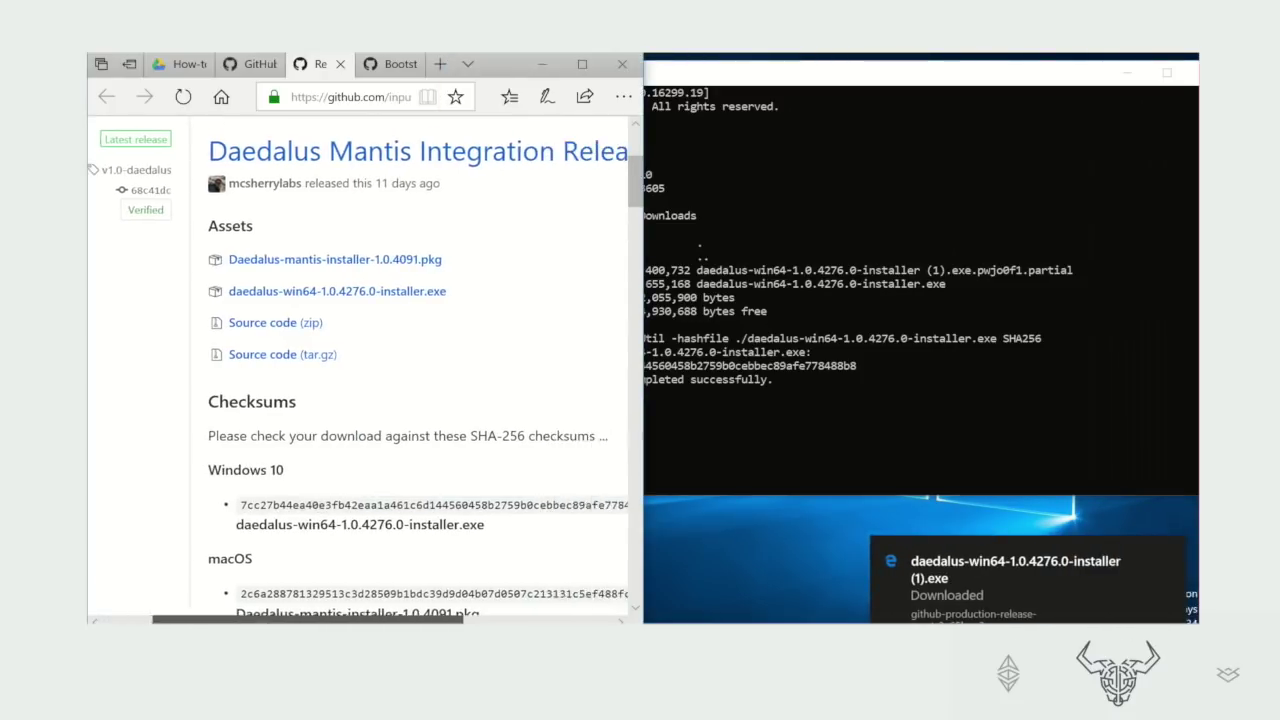
{"action": "scroll", "coordinate": [400, 400], "scroll_direction": "right", "scroll_amount": 2}
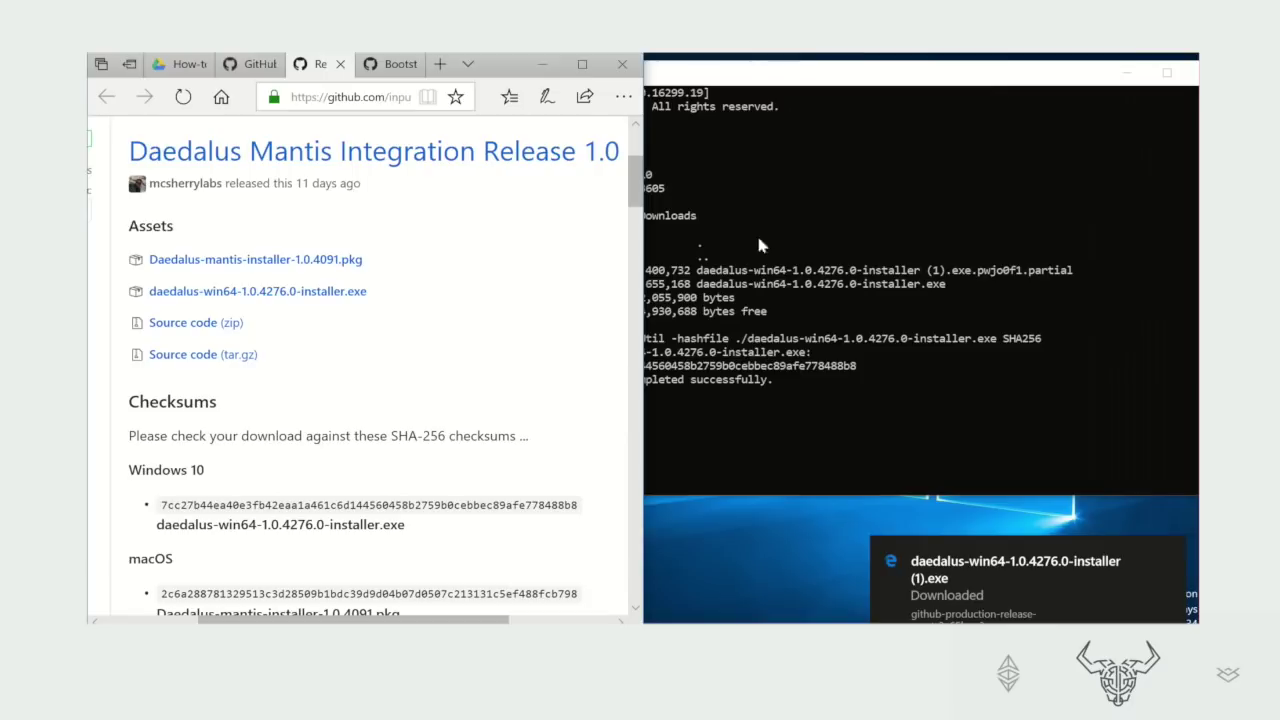
{"action": "left_click", "coordinate": [825, 88]}
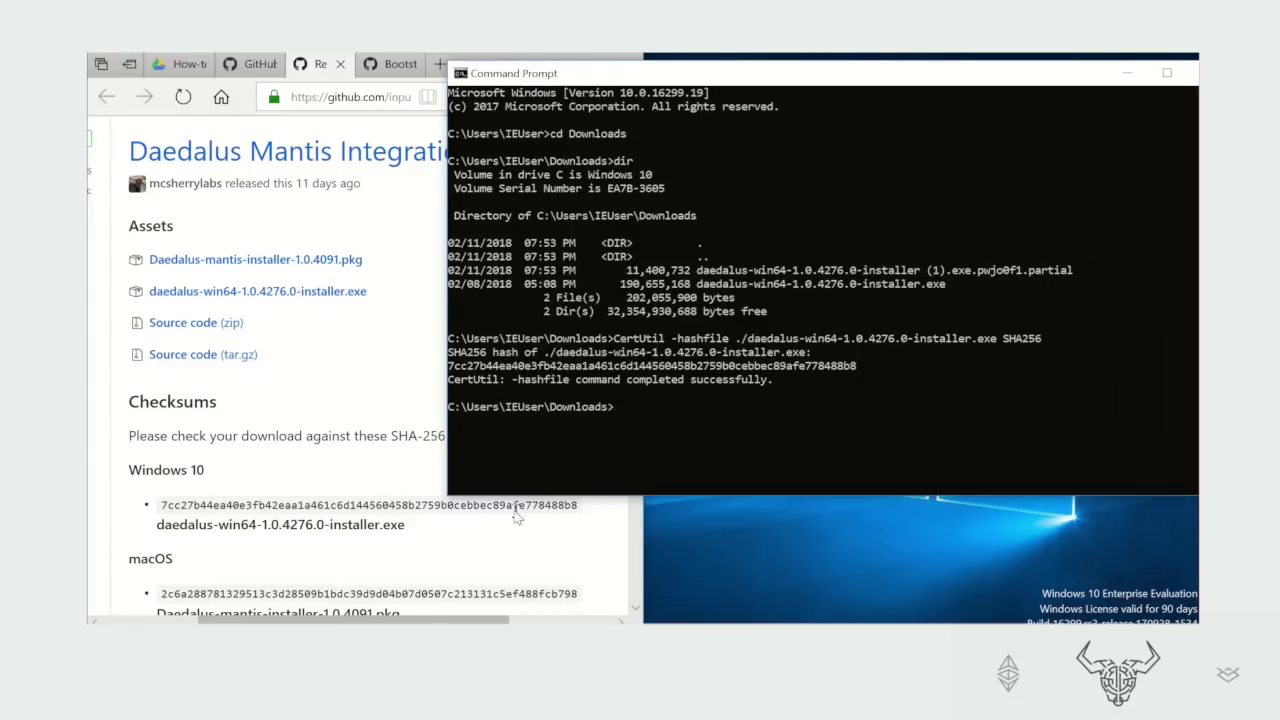
{"action": "left_click_drag", "start_coordinate": [513, 512], "coordinate": [586, 512]}
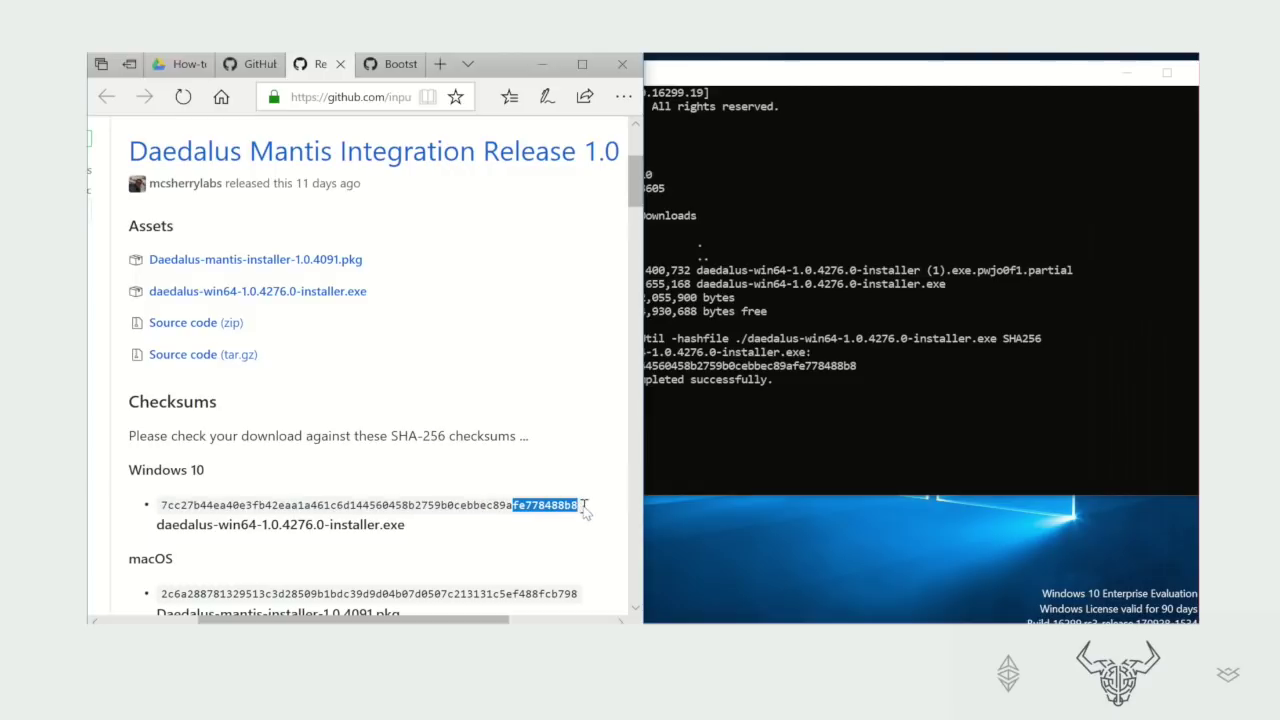
{"action": "left_click", "coordinate": [748, 440]}
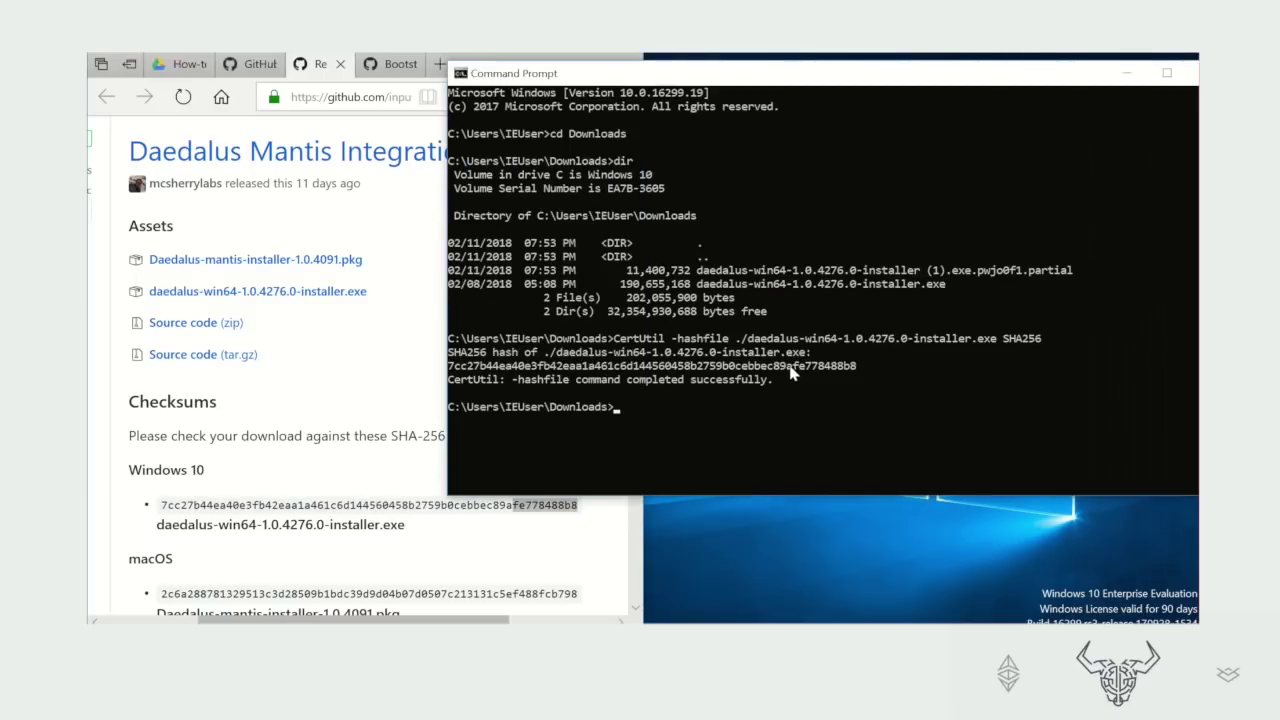
{"action": "left_click_drag", "start_coordinate": [790, 372], "coordinate": [846, 372]}
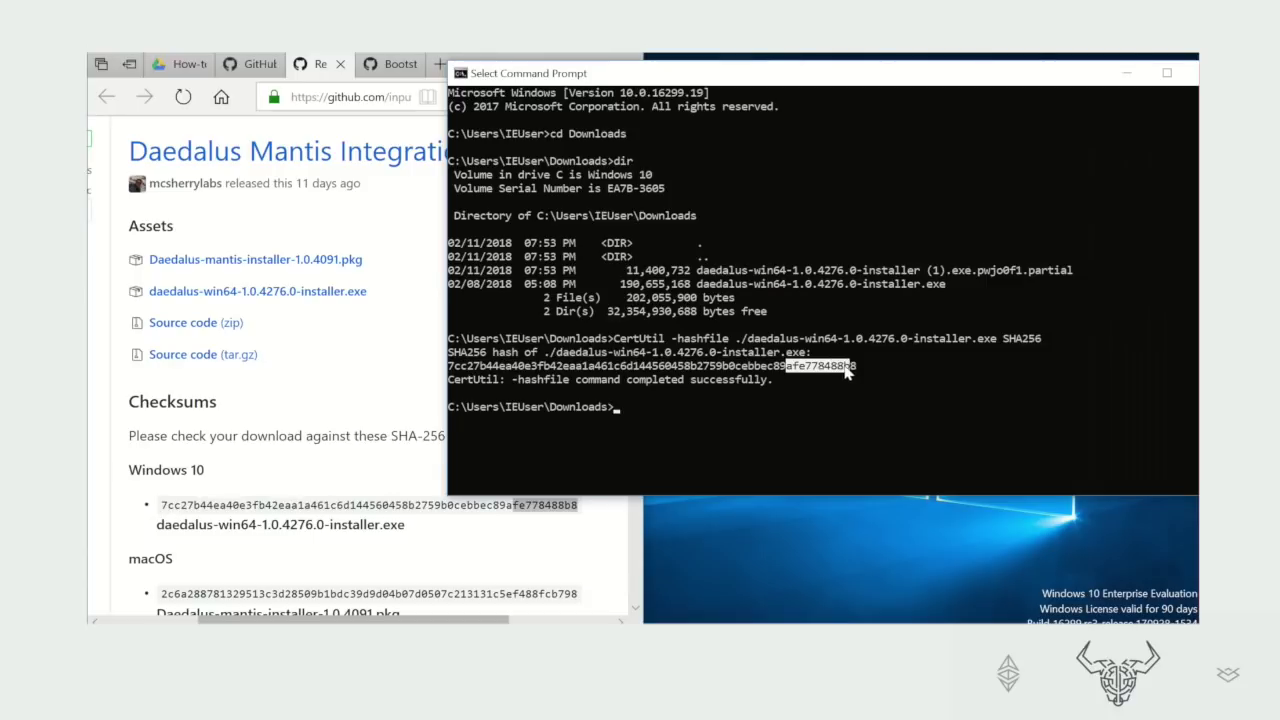
{"action": "left_click", "coordinate": [810, 370]}
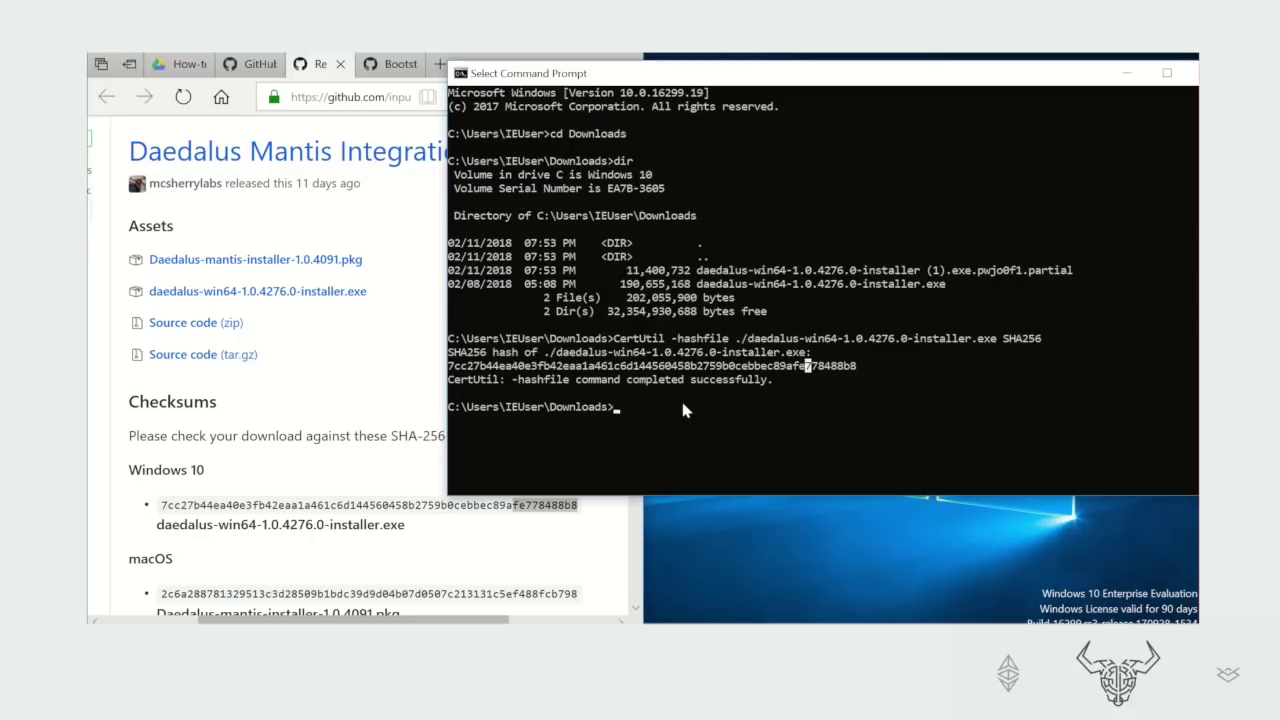
Open Downloads in a new Explorer window and run daedalus-win64-1.0.4276.0-installer.exe
{"action": "key", "text": "super+e"}
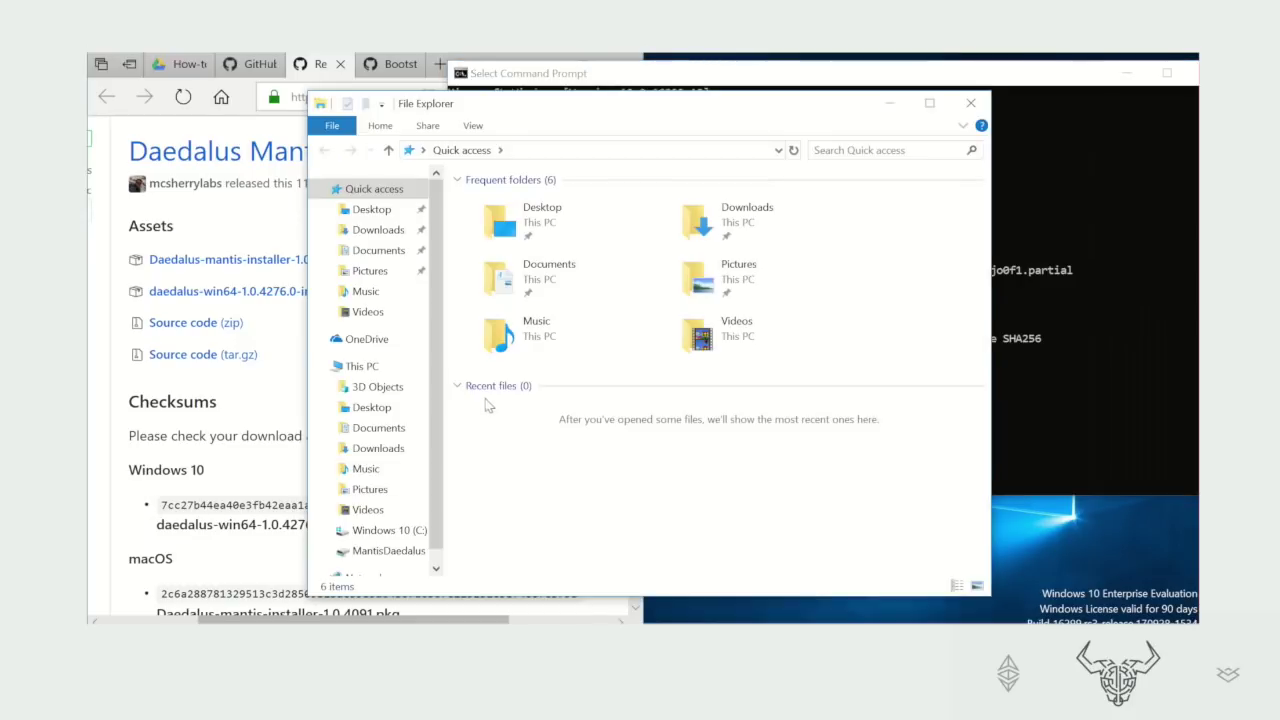
{"action": "double_click", "coordinate": [754, 211]}
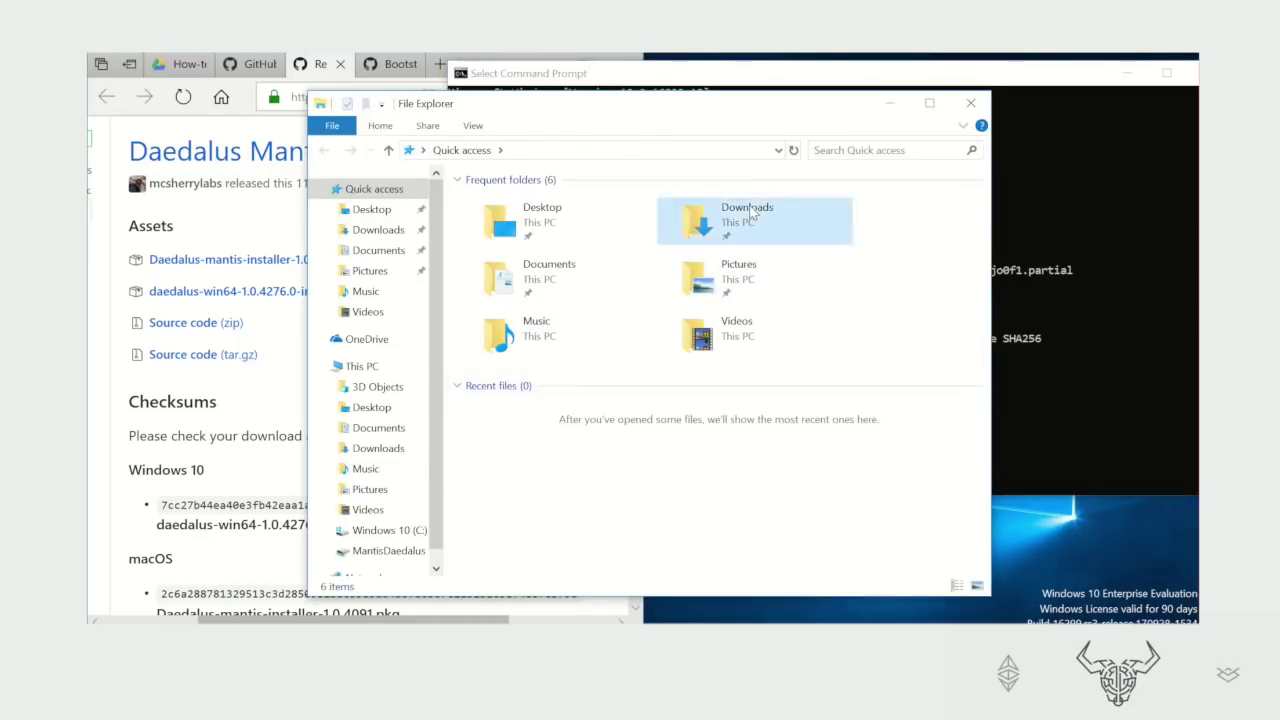
{"action": "left_click", "coordinate": [636, 227]}
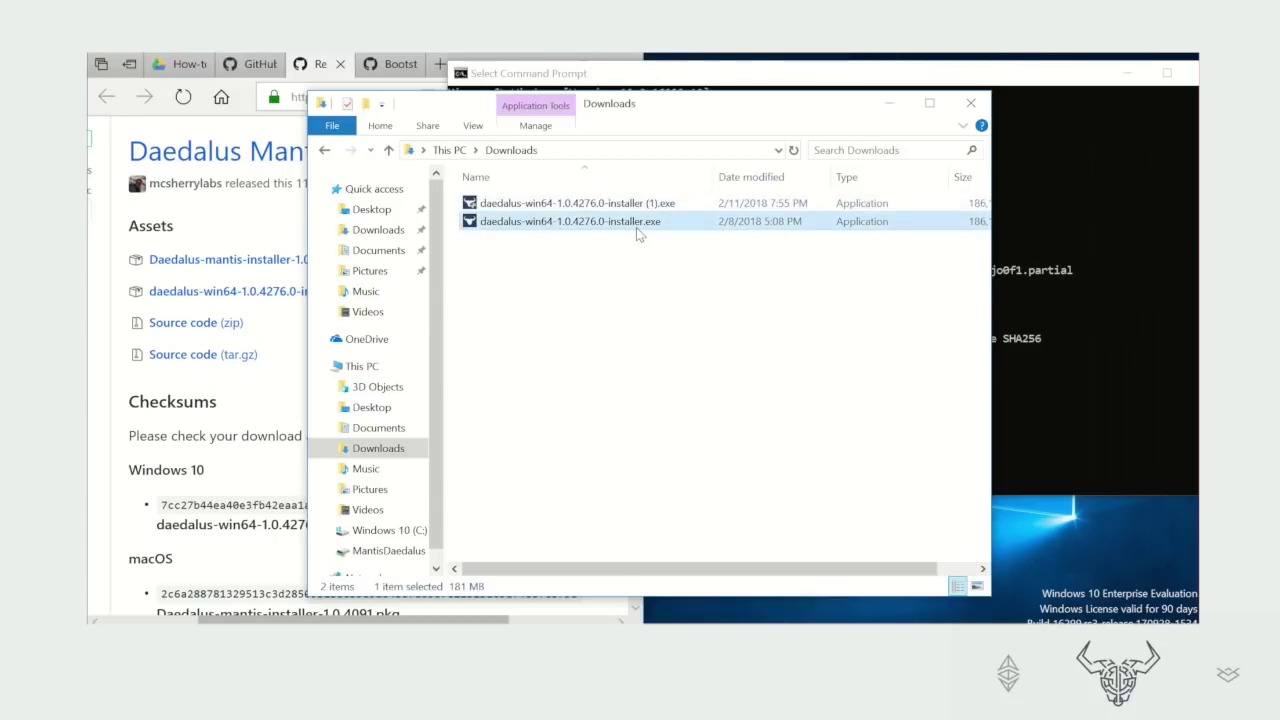
{"action": "double_click", "coordinate": [634, 229]}
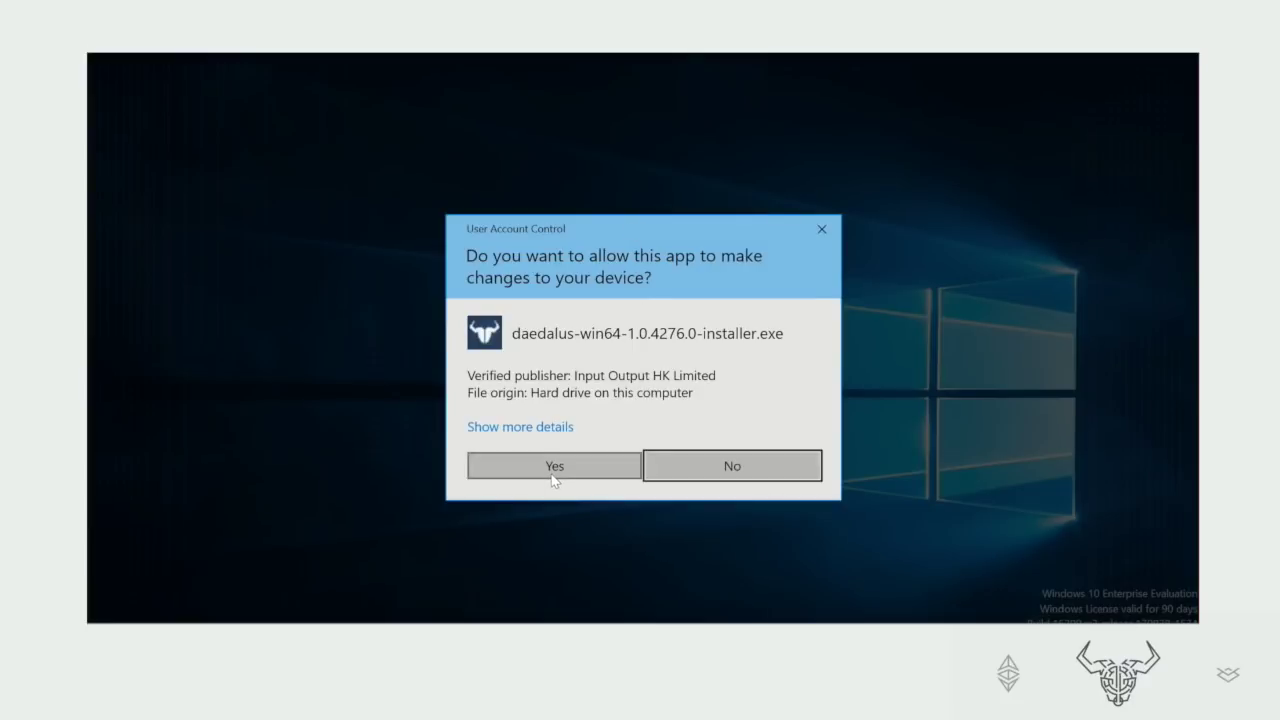
Allow the UAC prompt, install into C:\Program Files\Daedalus Mantis, and close setup
{"action": "left_click", "coordinate": [552, 476]}
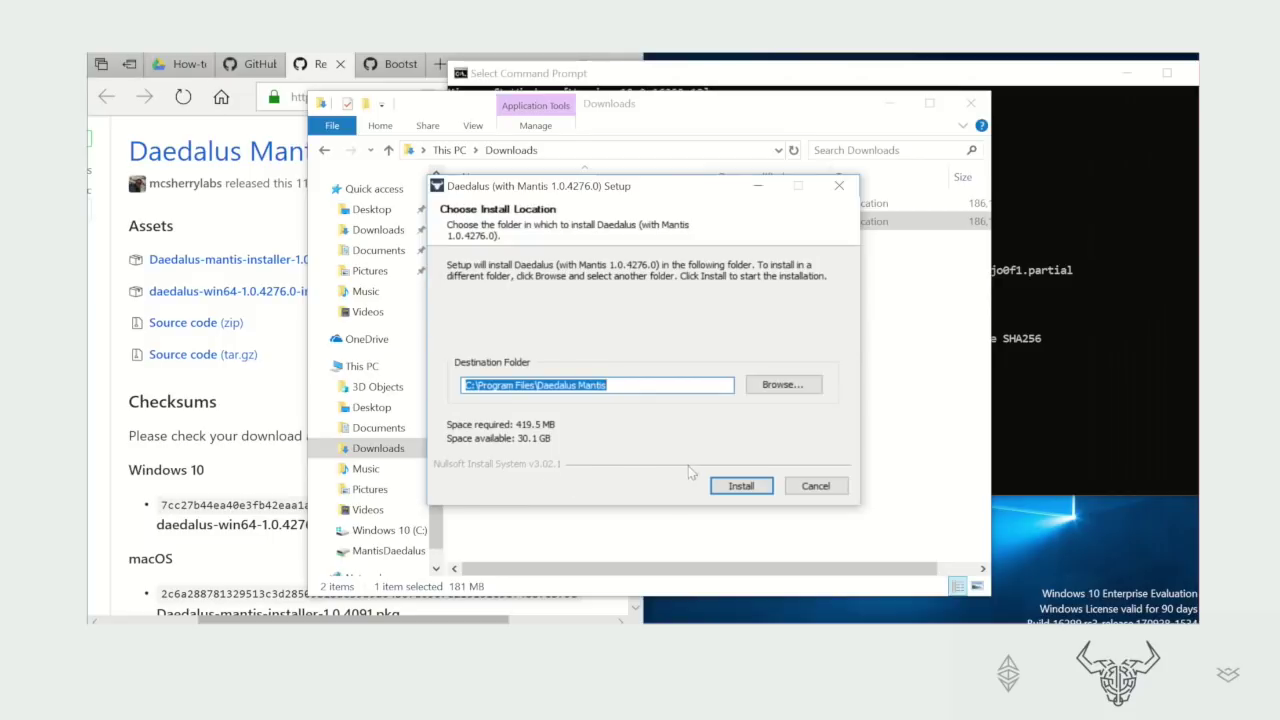
{"action": "left_click", "coordinate": [733, 488]}
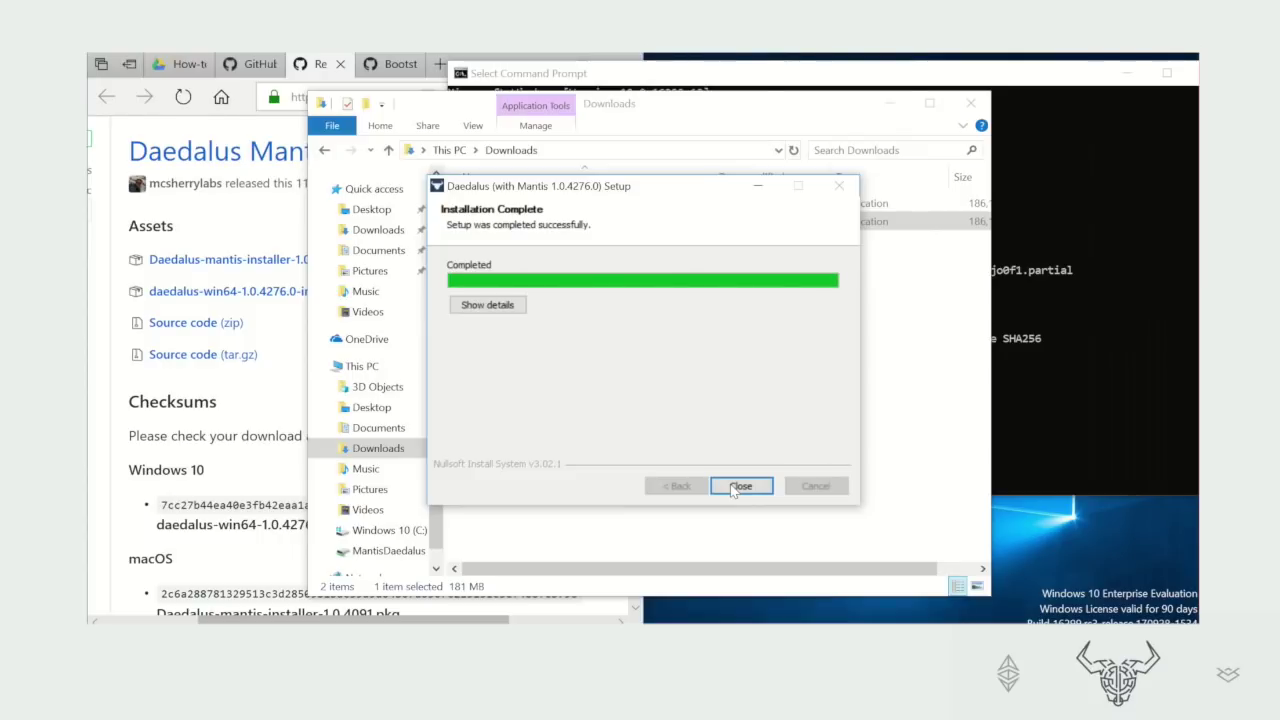
{"action": "left_click", "coordinate": [740, 486]}
{"action": "key", "text": "super"}
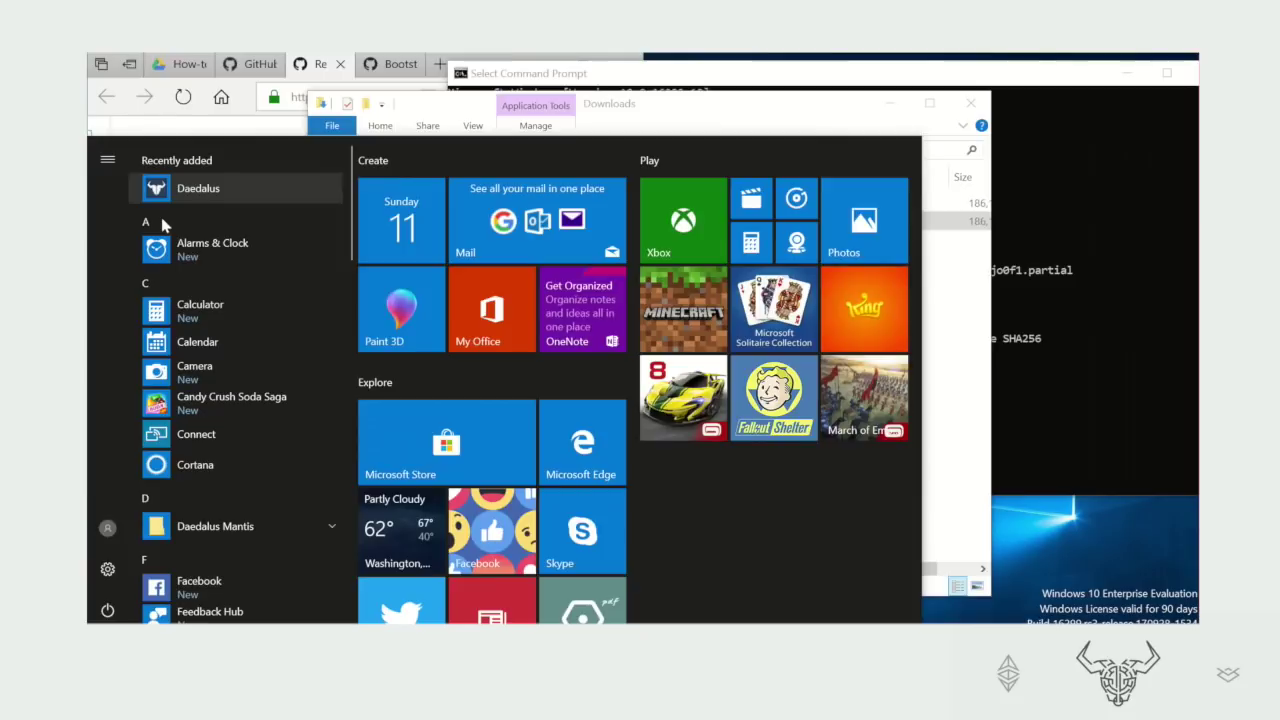
Launch Daedalus, keep English, agree to the terms of use, and answer the Send logs prompt
{"action": "left_click", "coordinate": [163, 190]}
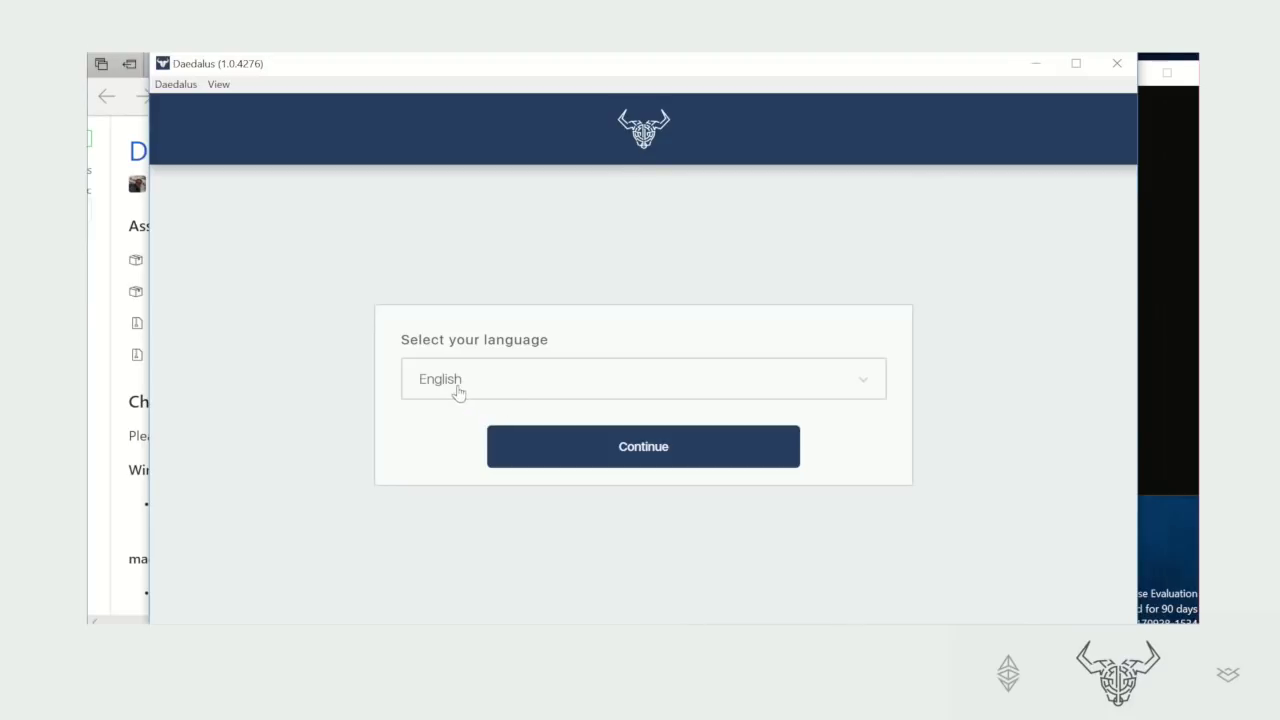
{"action": "left_click", "coordinate": [541, 448]}
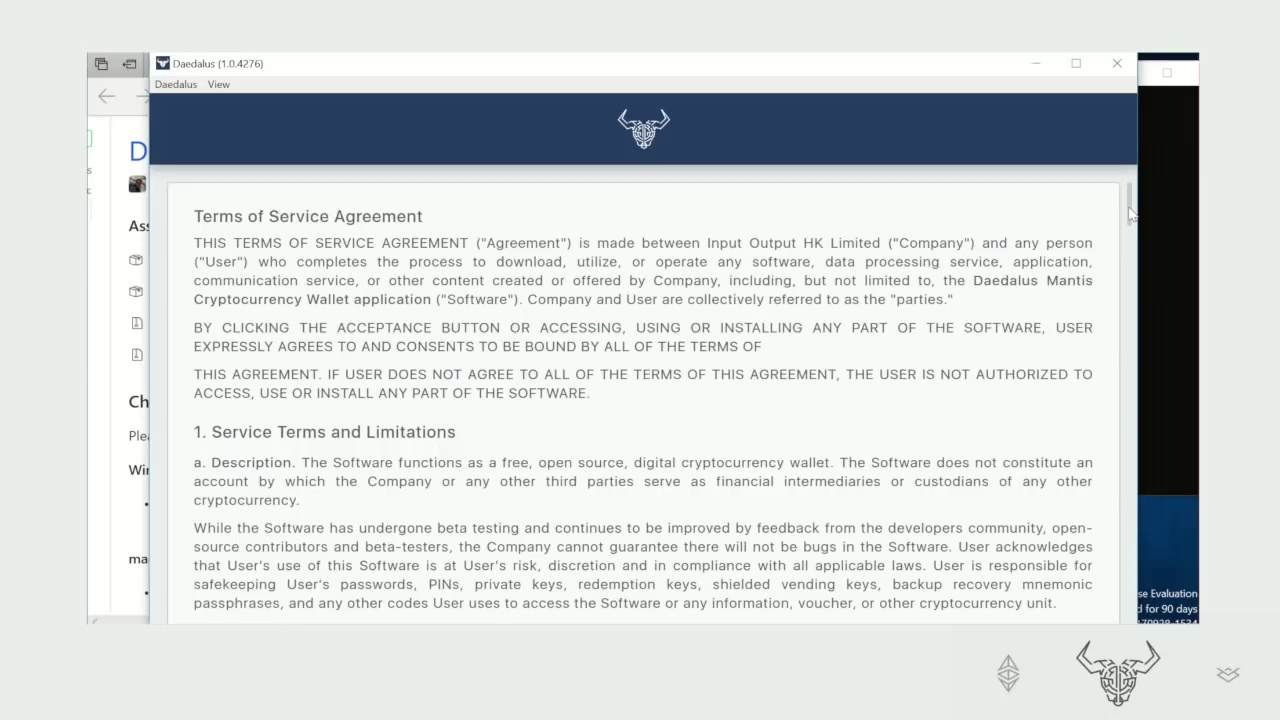
{"action": "left_click_drag", "start_coordinate": [1130, 213], "coordinate": [1126, 620]}
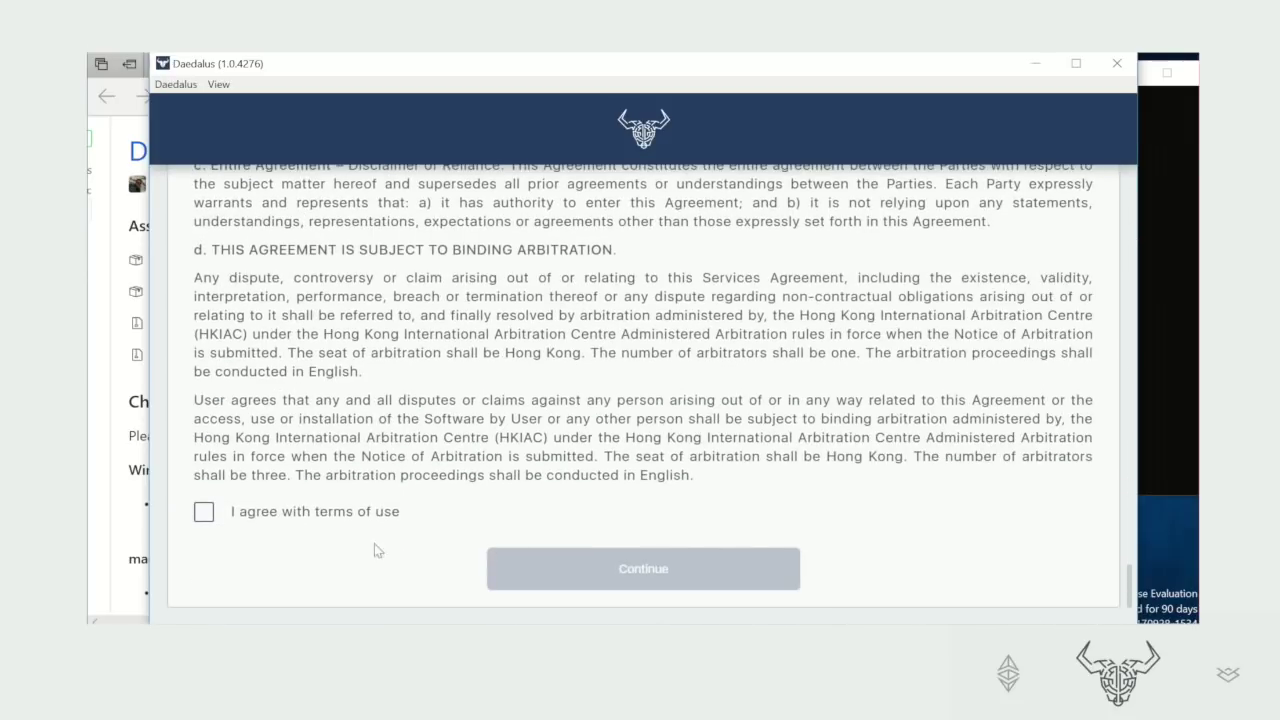
{"action": "left_click", "coordinate": [350, 520]}
{"action": "left_click", "coordinate": [555, 589]}
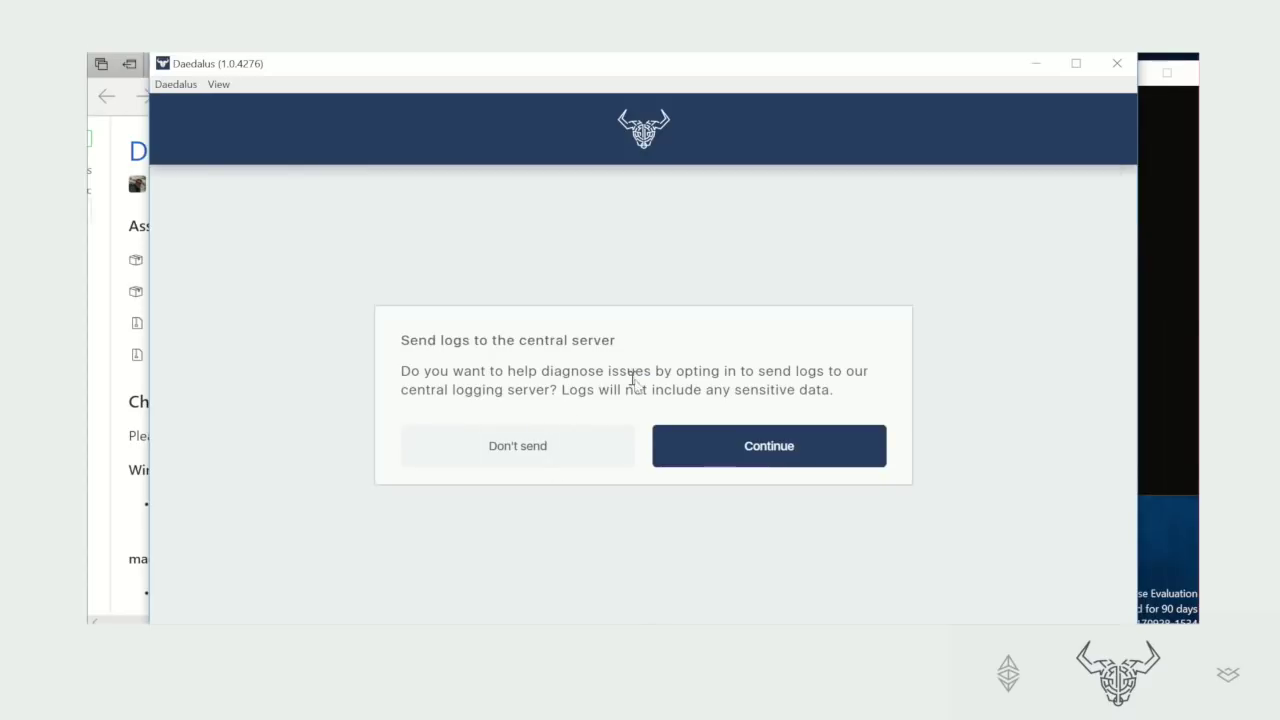
{"action": "left_click", "coordinate": [685, 450]}
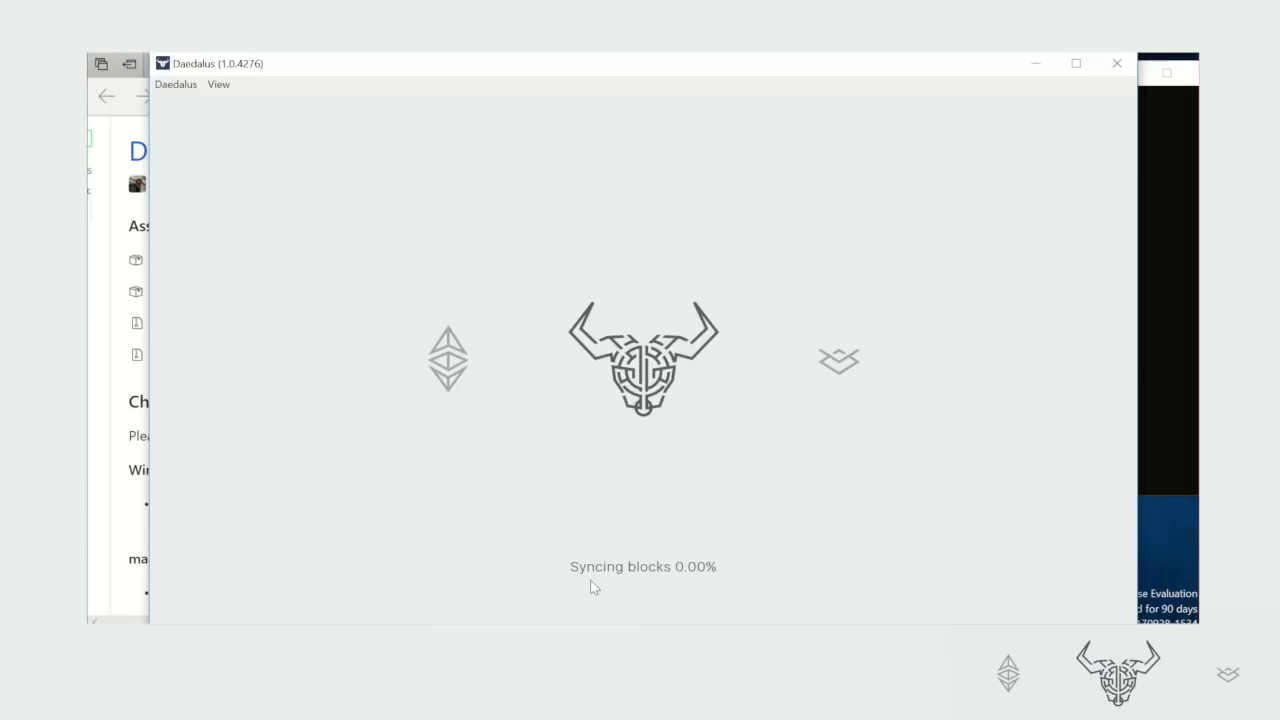
Check the Syncing blocks 0.00% status, then return to the Downloads window
{"action": "left_click_drag", "start_coordinate": [571, 569], "coordinate": [722, 575]}
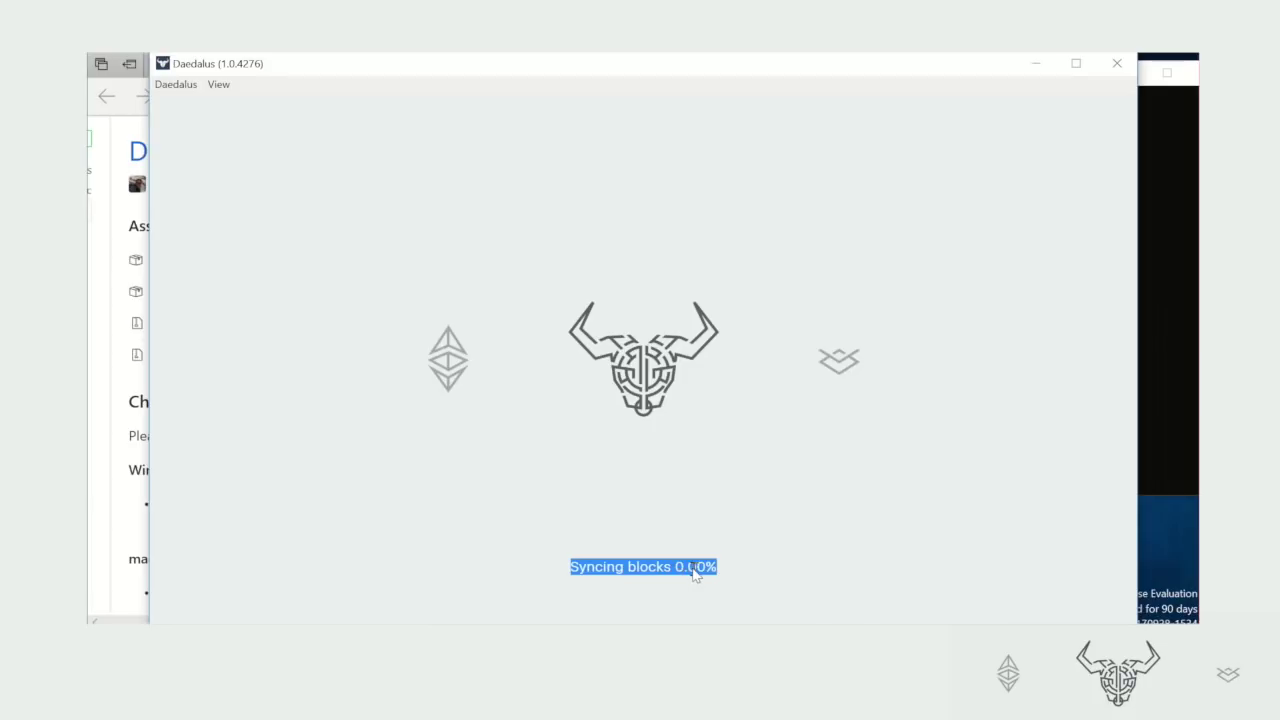
{"action": "left_click", "coordinate": [695, 572]}
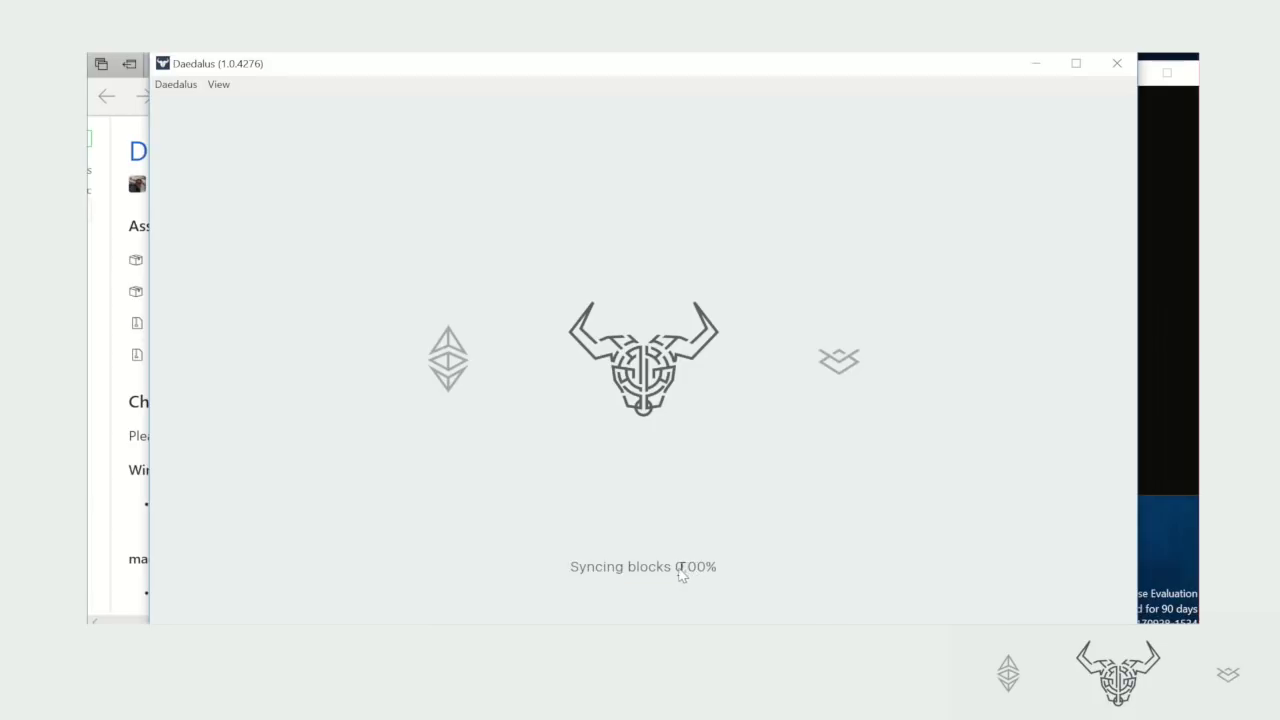
{"action": "key", "text": "alt+Tab"}
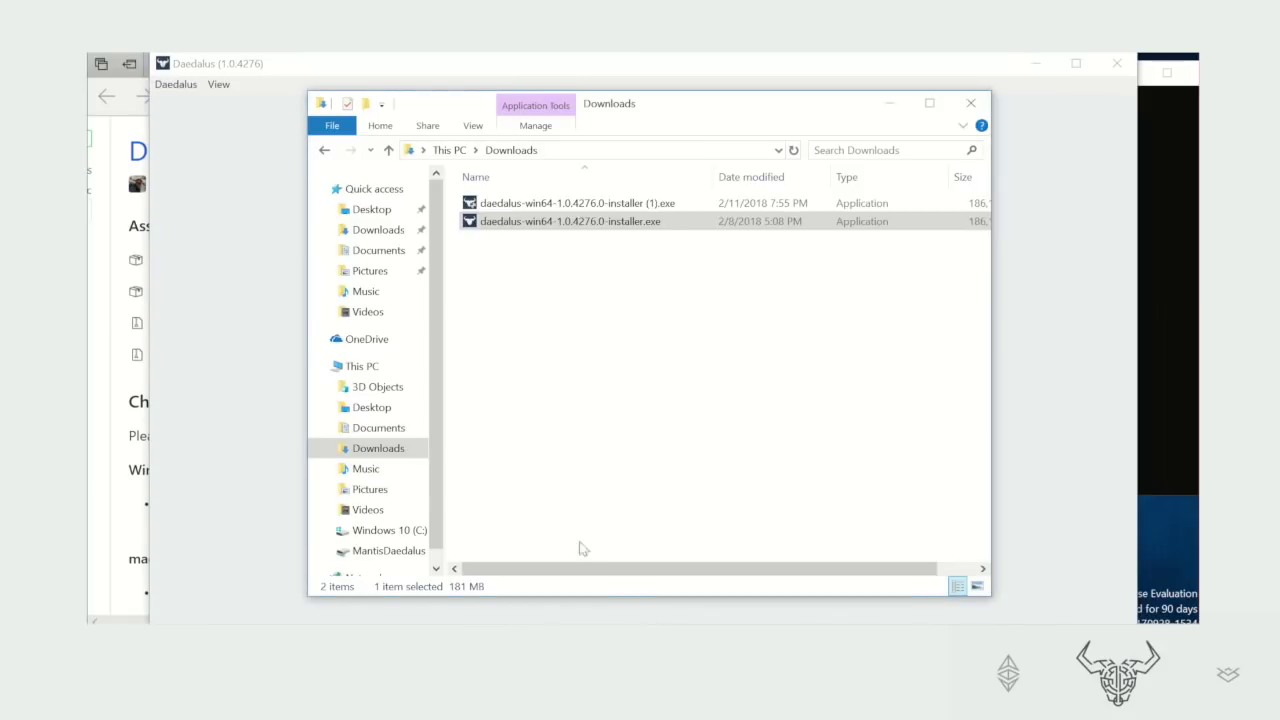
Show hidden items and browse C:\Users\<user>\.mantis\logs to select mantis.log
{"action": "left_click", "coordinate": [474, 126]}
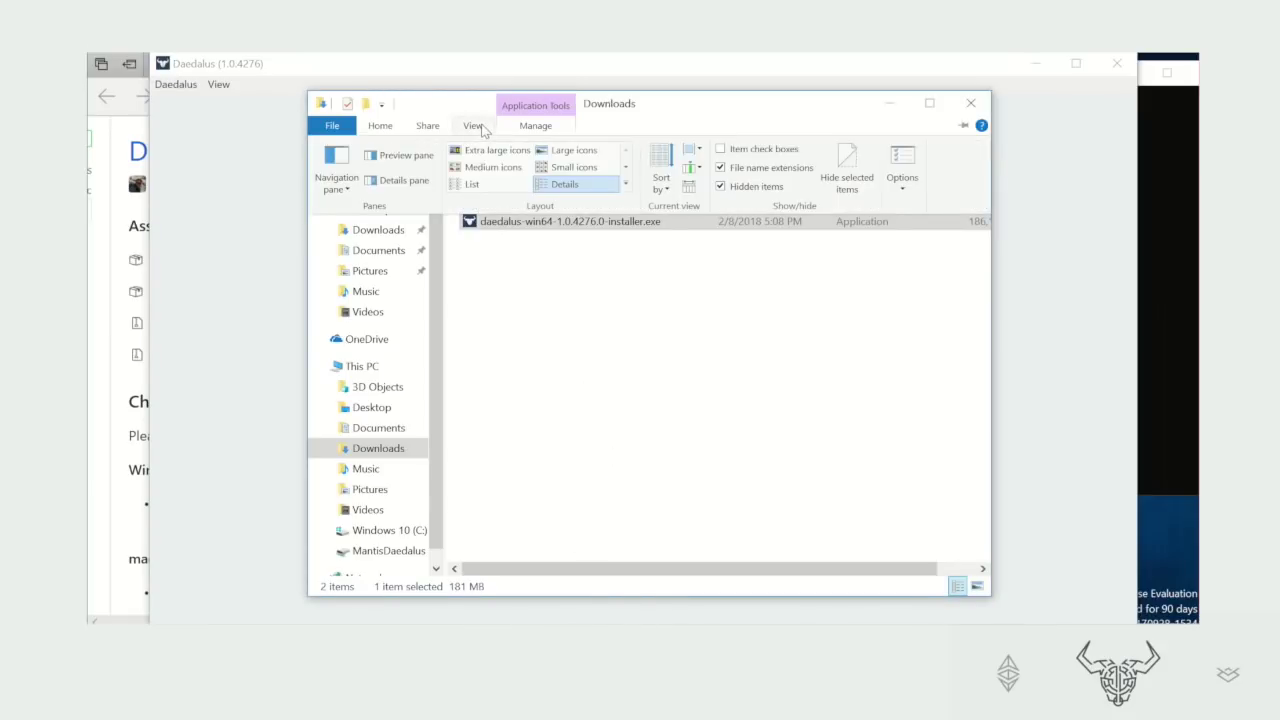
{"action": "left_click", "coordinate": [720, 187]}
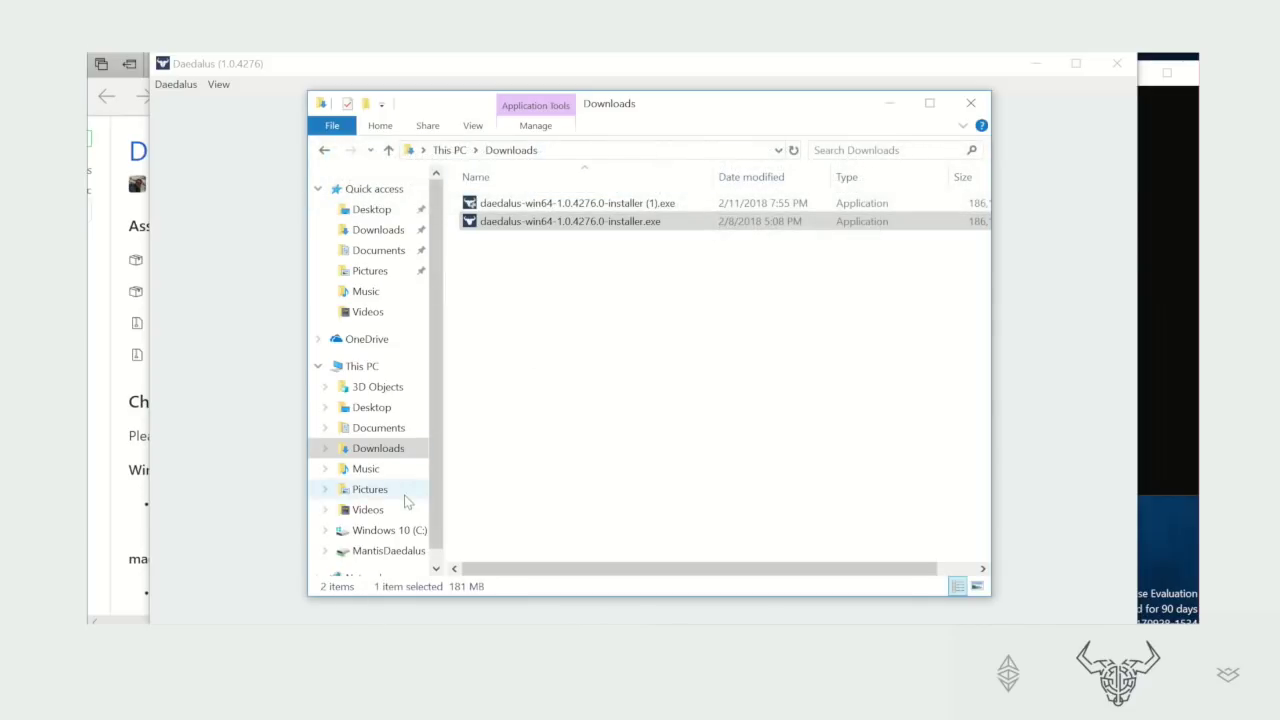
{"action": "left_click", "coordinate": [413, 533]}
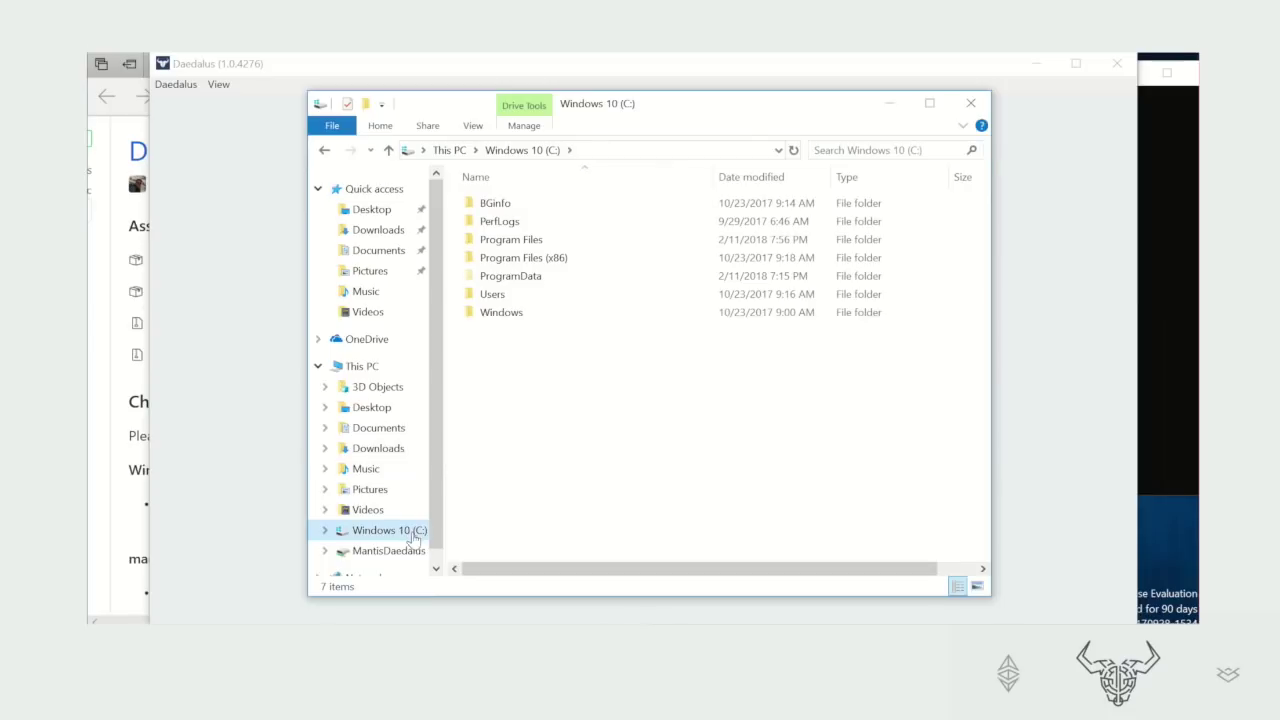
{"action": "double_click", "coordinate": [495, 295]}
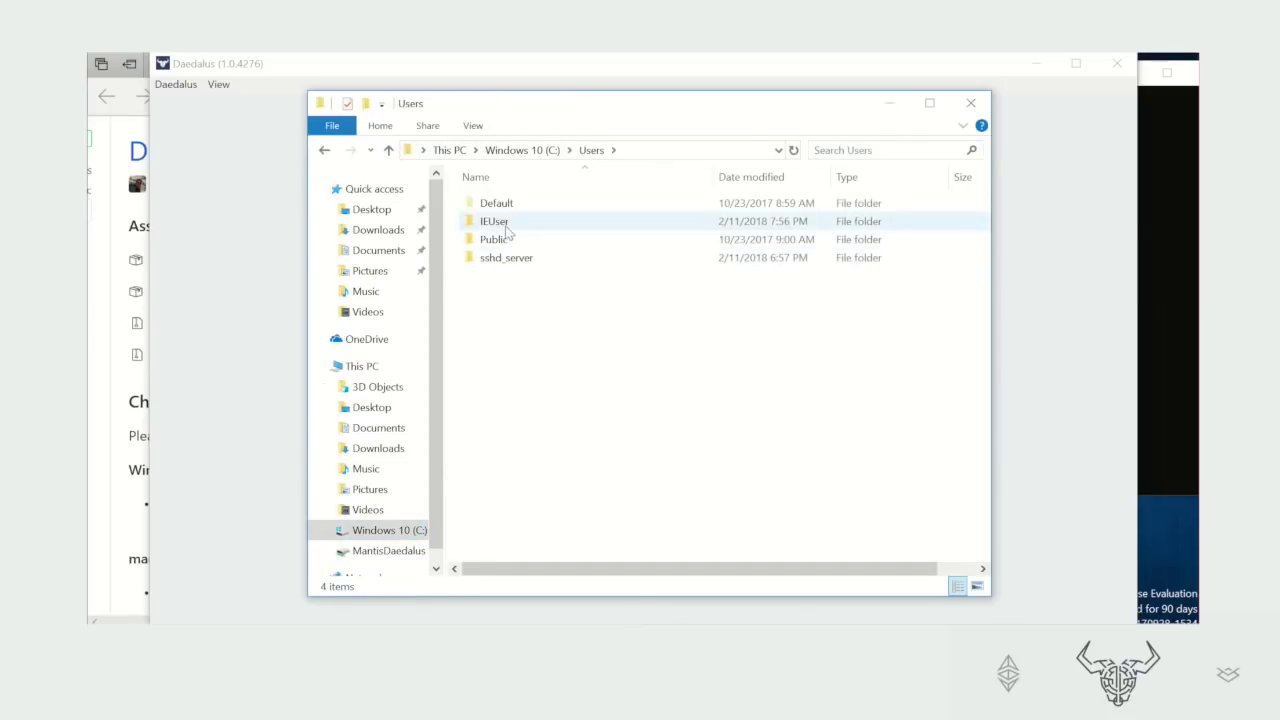
{"action": "double_click", "coordinate": [505, 222]}
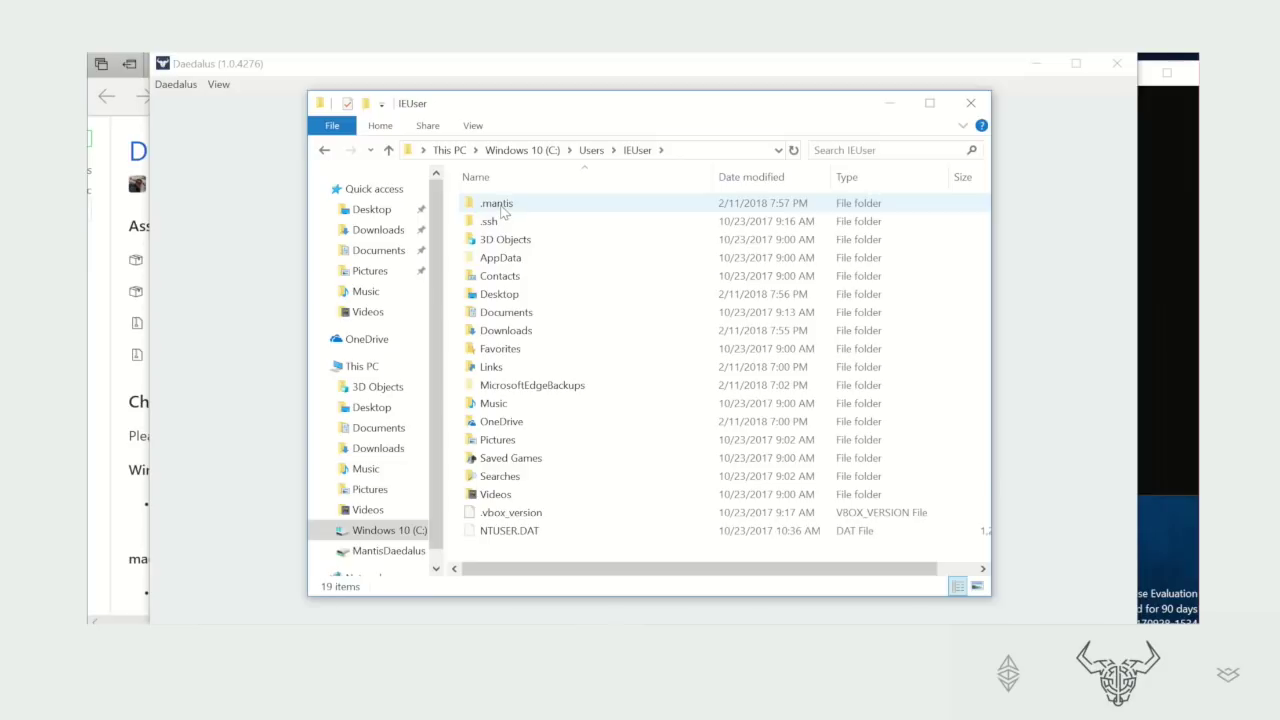
{"action": "double_click", "coordinate": [501, 207]}
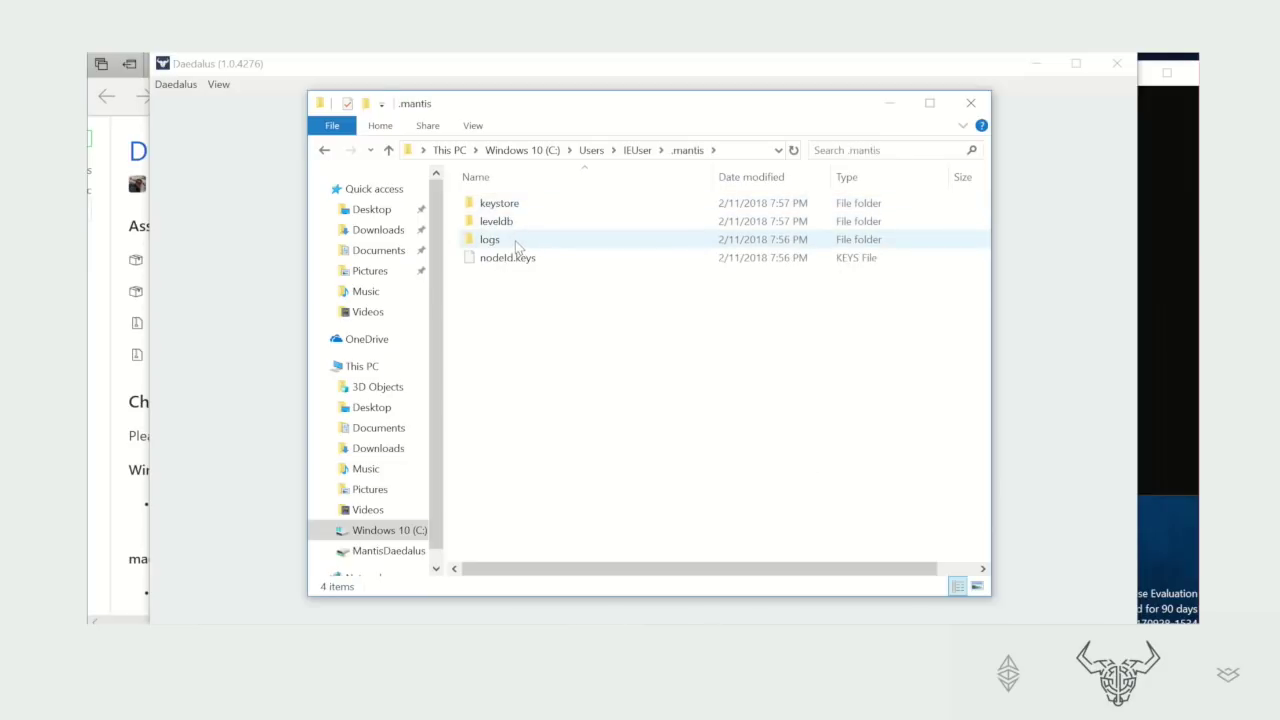
{"action": "double_click", "coordinate": [496, 243]}
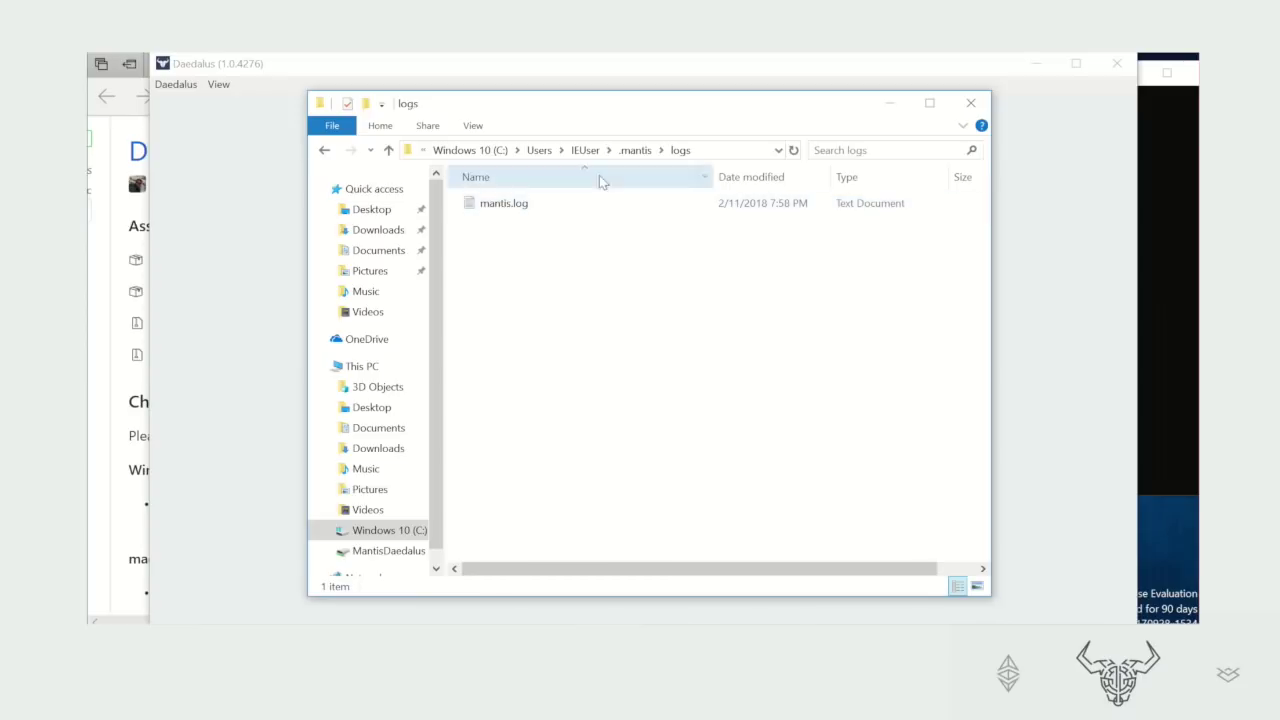
{"action": "left_click", "coordinate": [512, 208]}
Open mantis.log in Notepad and highlight the last entry's timestamp, 19:58:32
{"action": "right_click", "coordinate": [512, 208]}
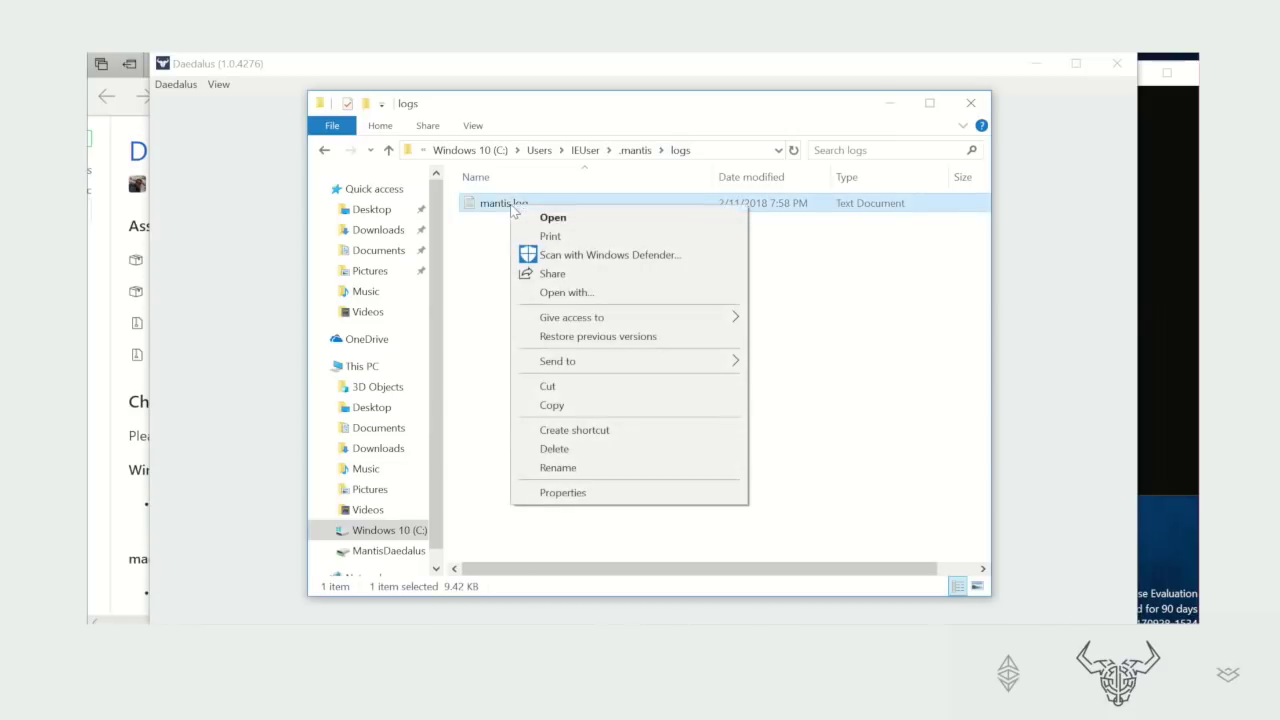
{"action": "left_click", "coordinate": [528, 216]}
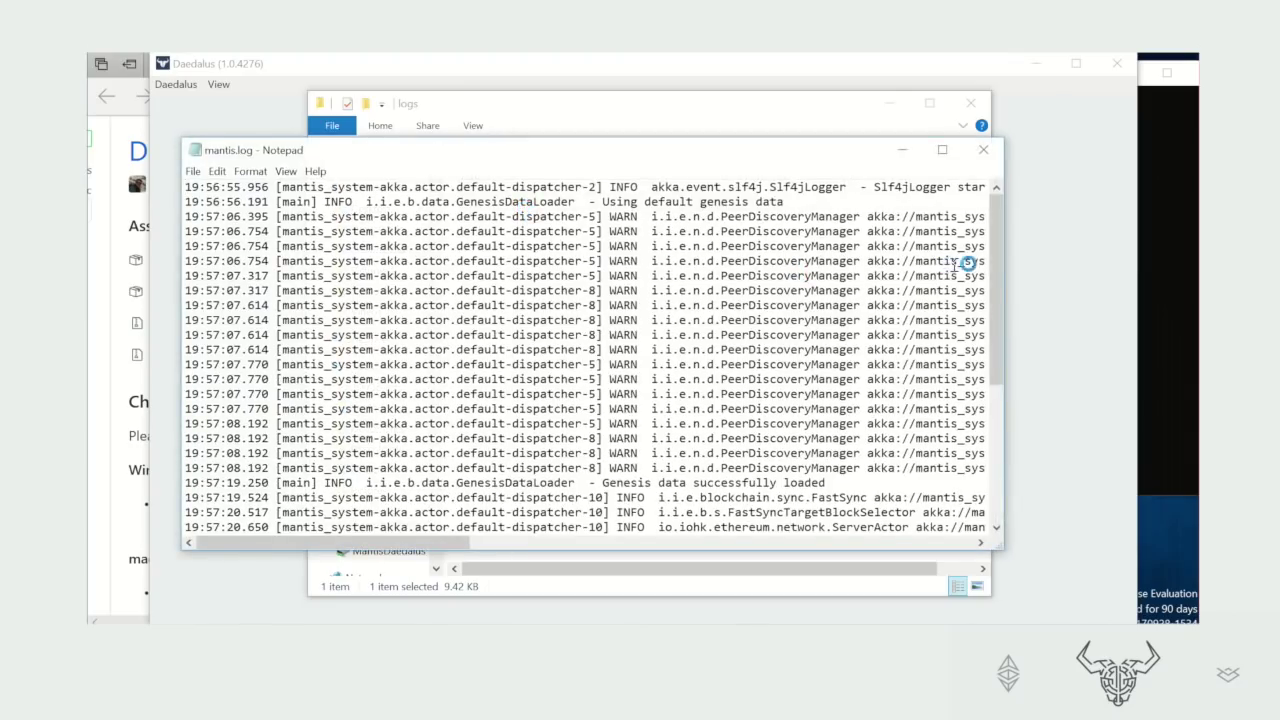
{"action": "left_click_drag", "start_coordinate": [996, 263], "coordinate": [996, 398]}
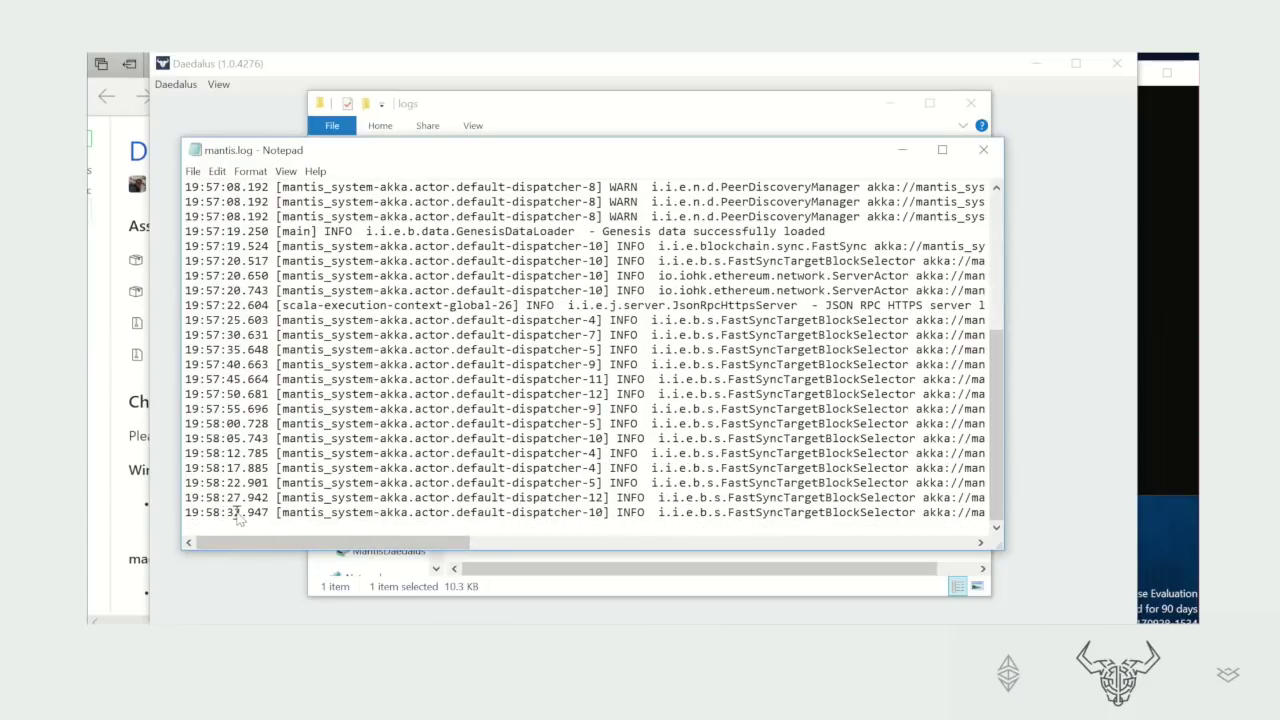
{"action": "double_click", "coordinate": [236, 513]}
{"action": "left_click_drag", "start_coordinate": [215, 516], "coordinate": [190, 516]}
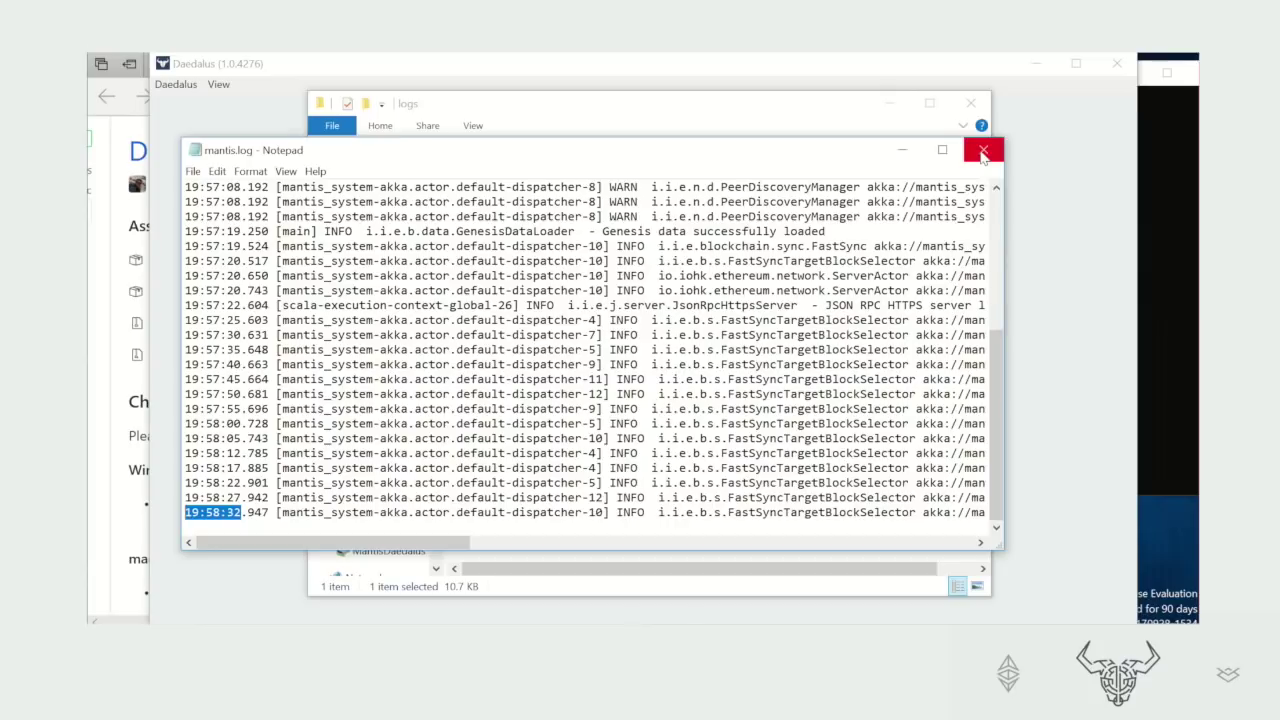
Reopen mantis.log, check the latest entry's timestamp, then close Notepad and the logs folder
{"action": "left_click", "coordinate": [983, 151]}
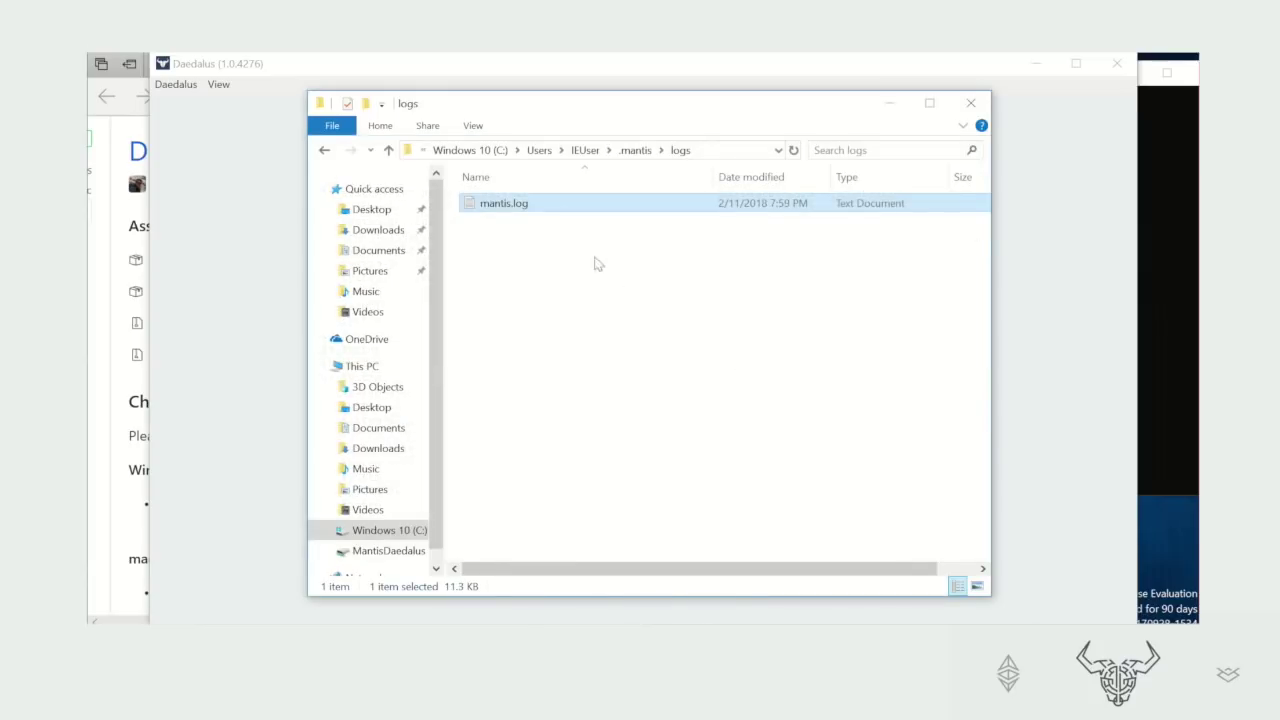
{"action": "double_click", "coordinate": [505, 203]}
{"action": "scroll", "coordinate": [500, 400], "scroll_direction": "down", "scroll_amount": 5}
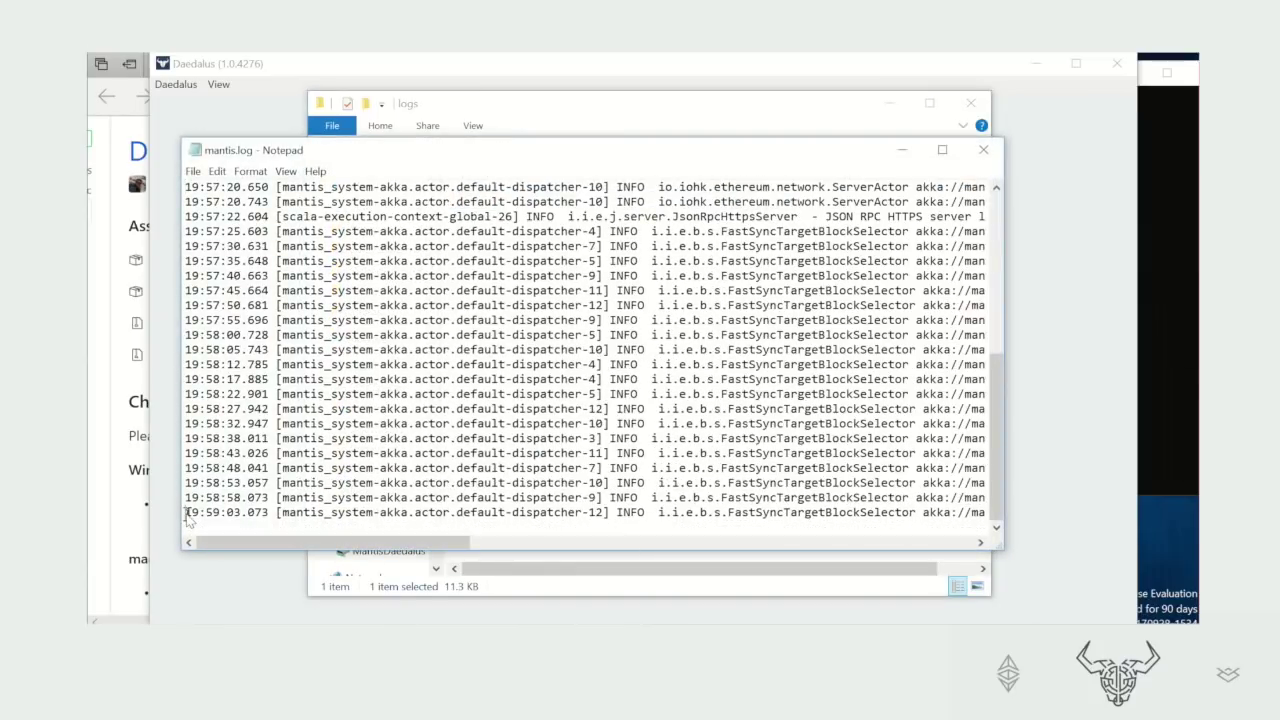
{"action": "left_click_drag", "start_coordinate": [185, 512], "coordinate": [239, 519]}
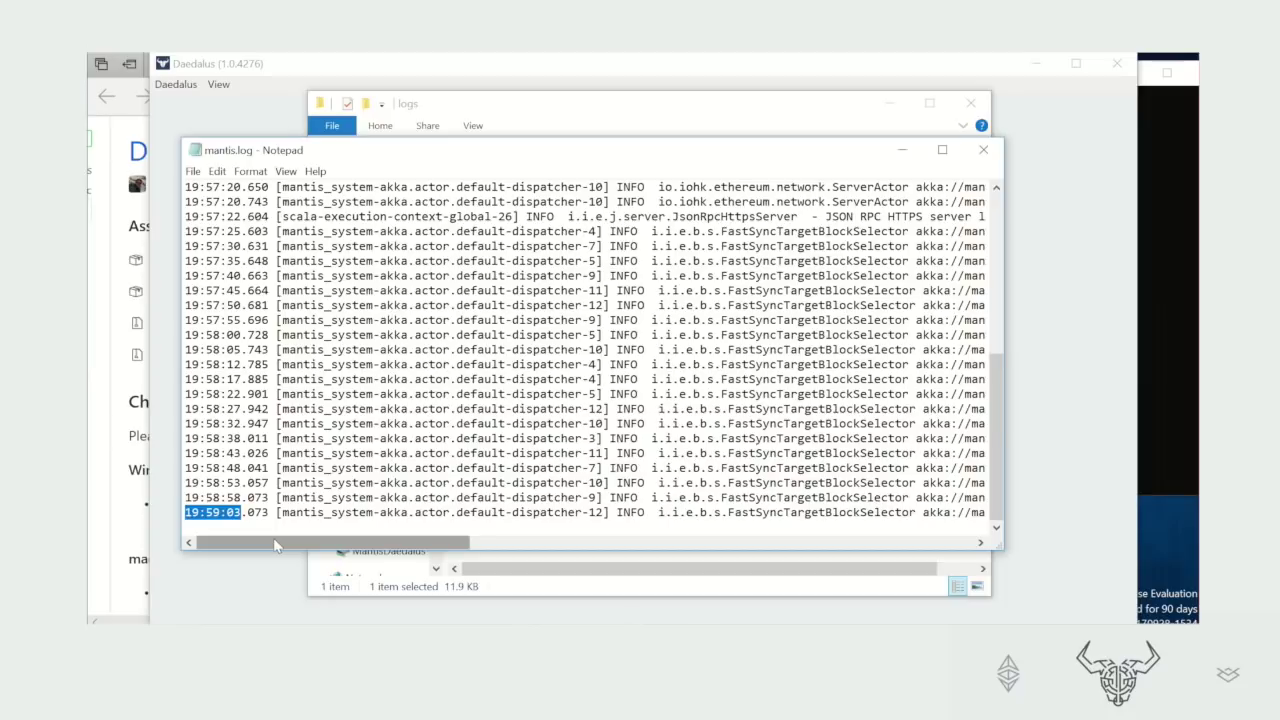
{"action": "mouse_move", "coordinate": [278, 549]}
{"action": "left_mouse_down"}
{"action": "mouse_move", "coordinate": [330, 549]}
{"action": "mouse_move", "coordinate": [270, 548]}
{"action": "left_mouse_up"}
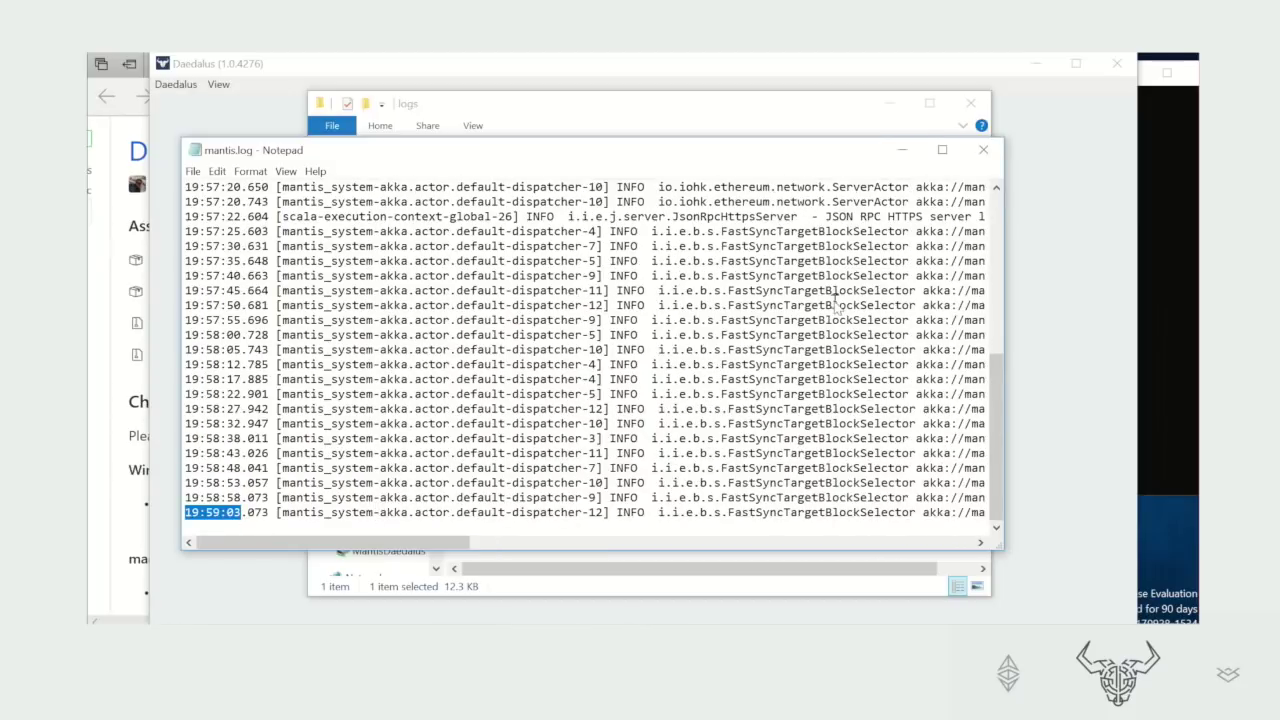
{"action": "left_click", "coordinate": [984, 151]}
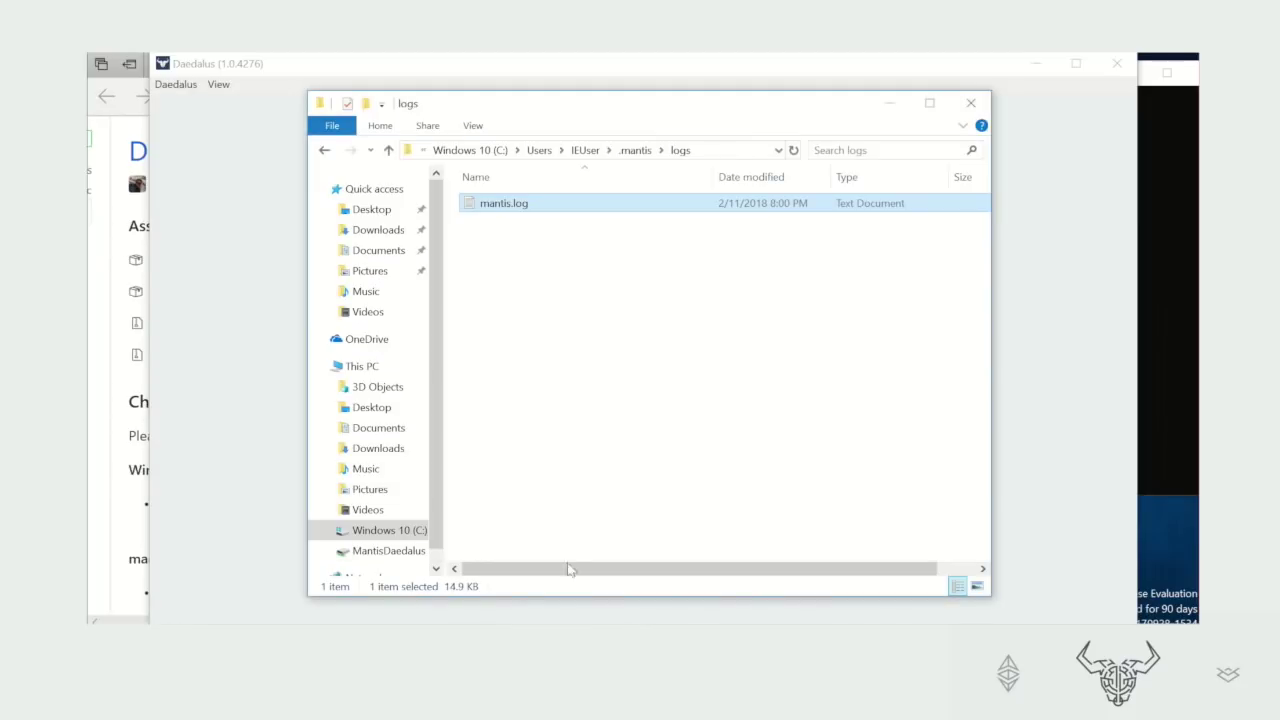
{"action": "left_click", "coordinate": [974, 103]}
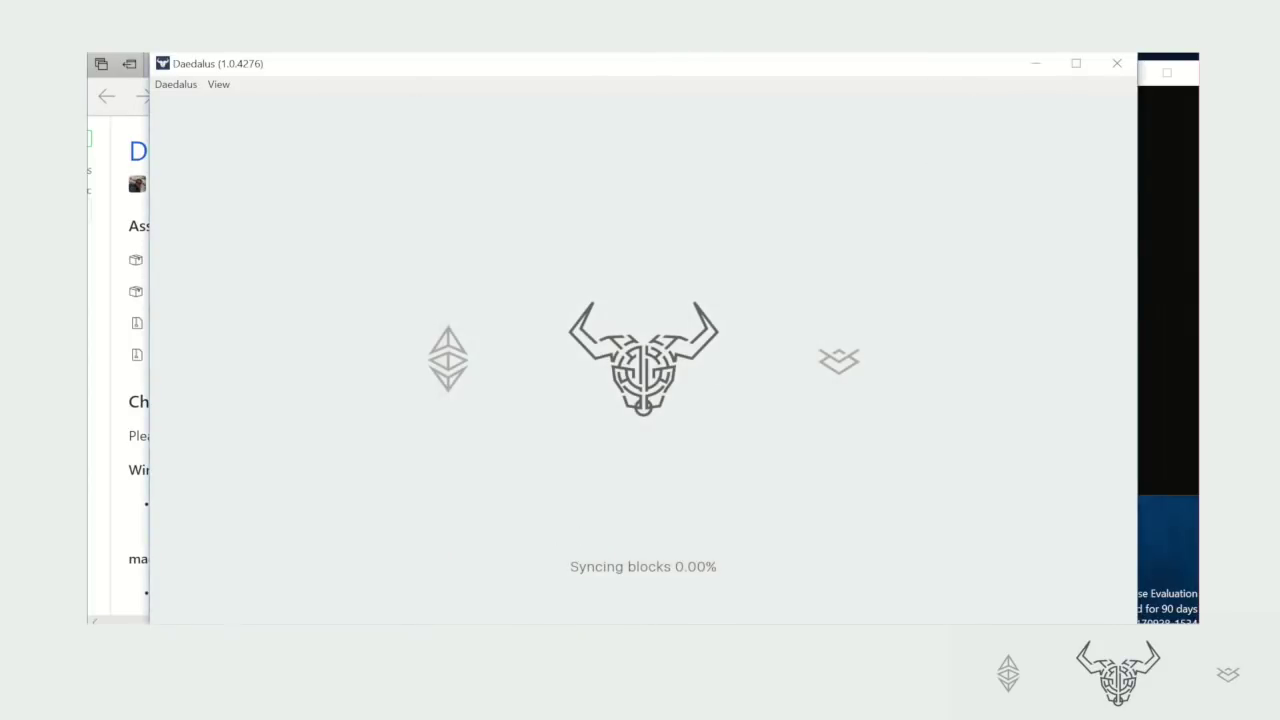
Show the wiki's Bootstrap Database Download Links page at the Classic Bootstrap hash-check section
{"action": "key", "text": "alt+Tab"}
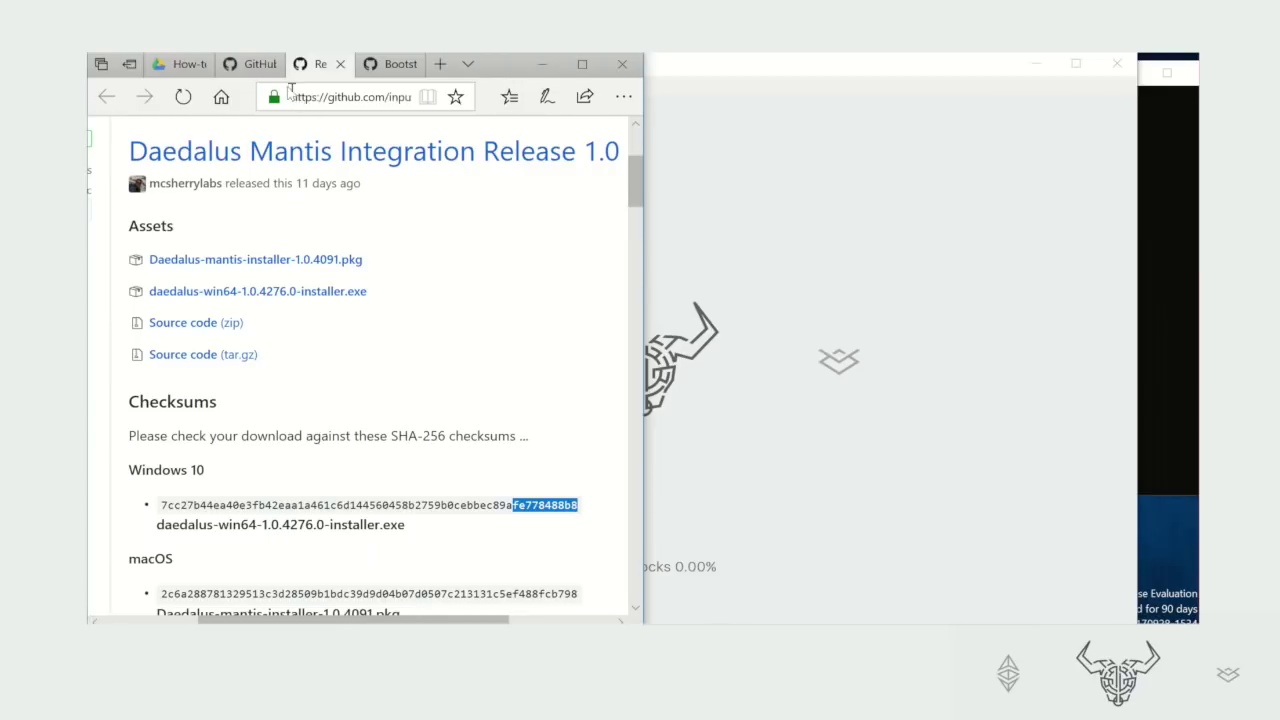
{"action": "left_click", "coordinate": [251, 67]}
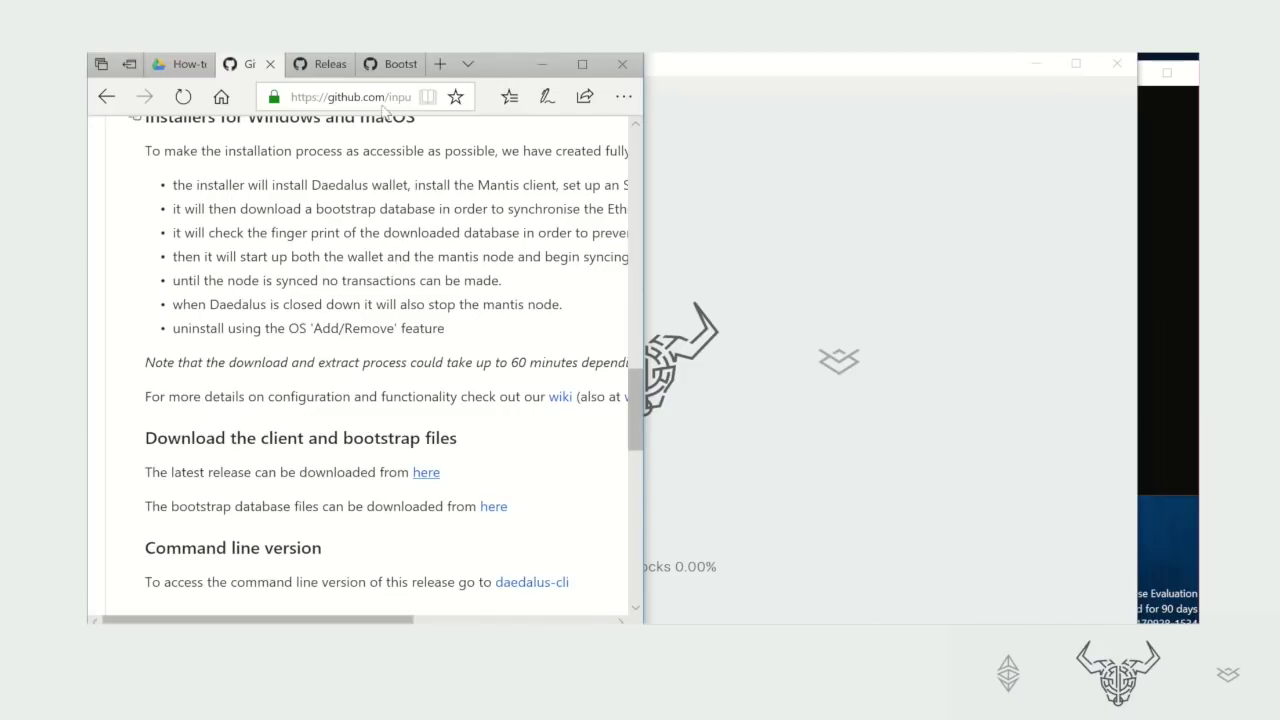
{"action": "left_click", "coordinate": [395, 68]}
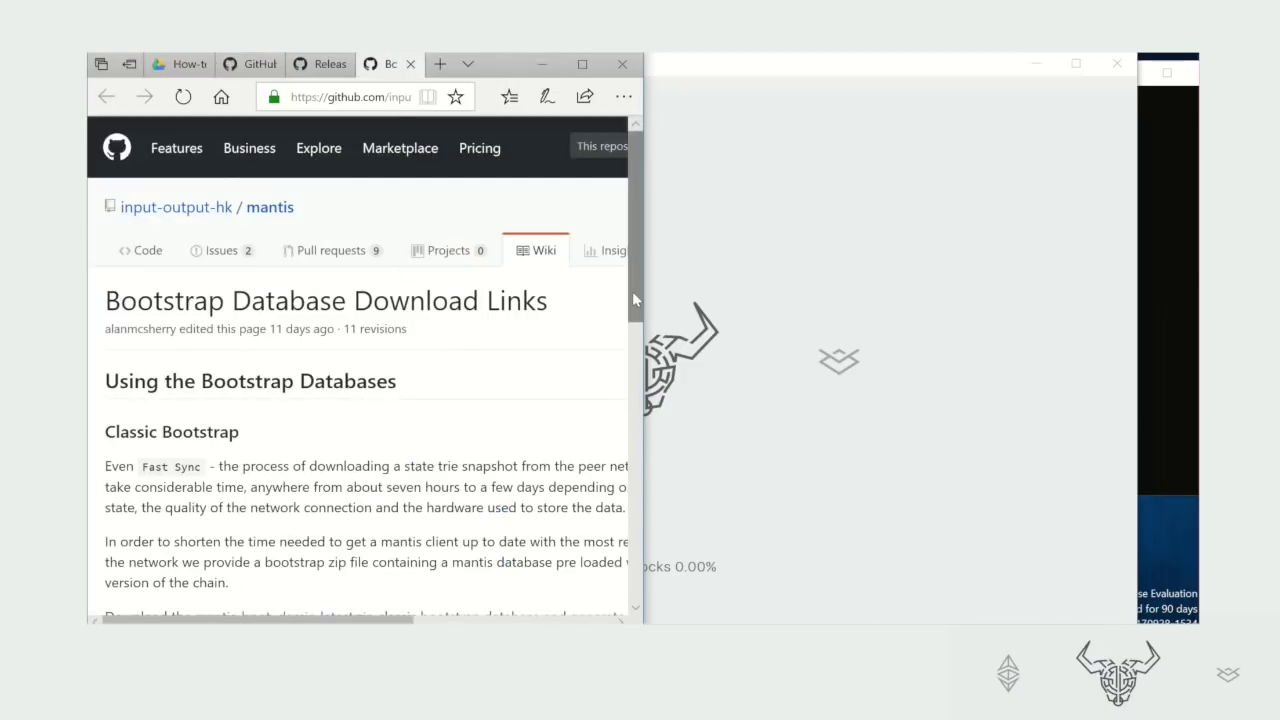
{"action": "left_click_drag", "start_coordinate": [632, 291], "coordinate": [634, 408]}
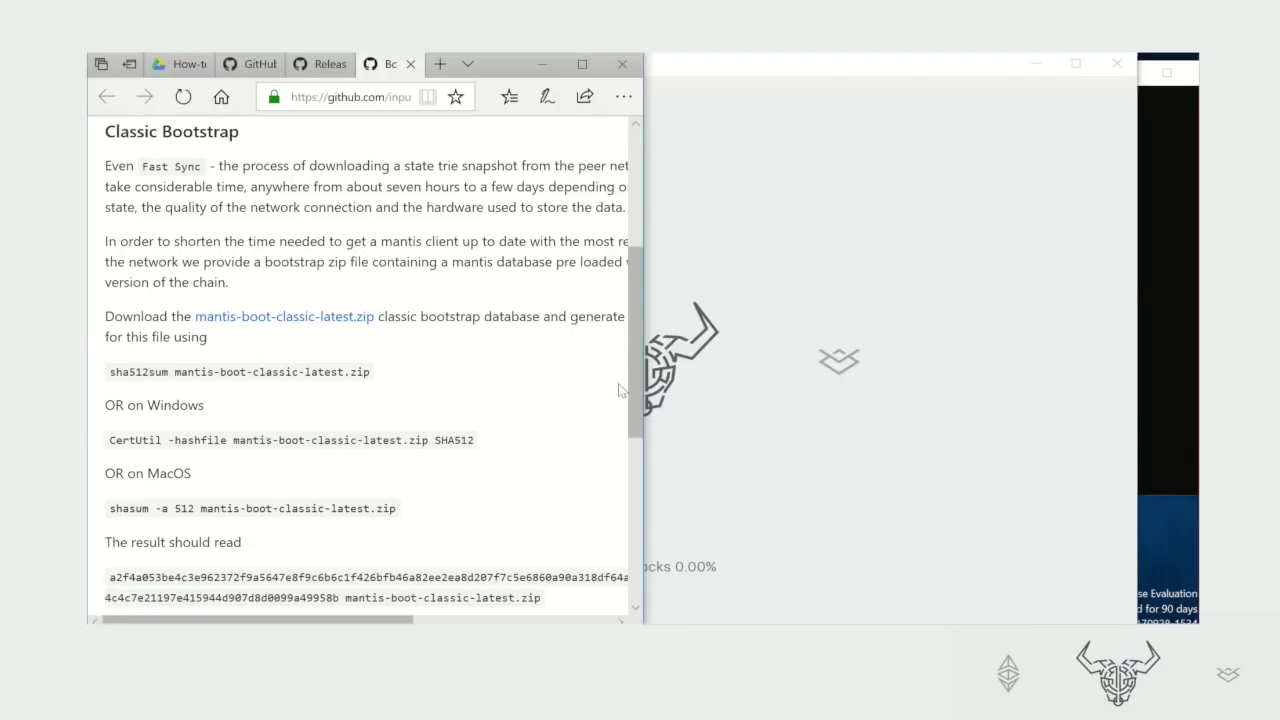
{"action": "left_click_drag", "start_coordinate": [630, 380], "coordinate": [630, 401]}
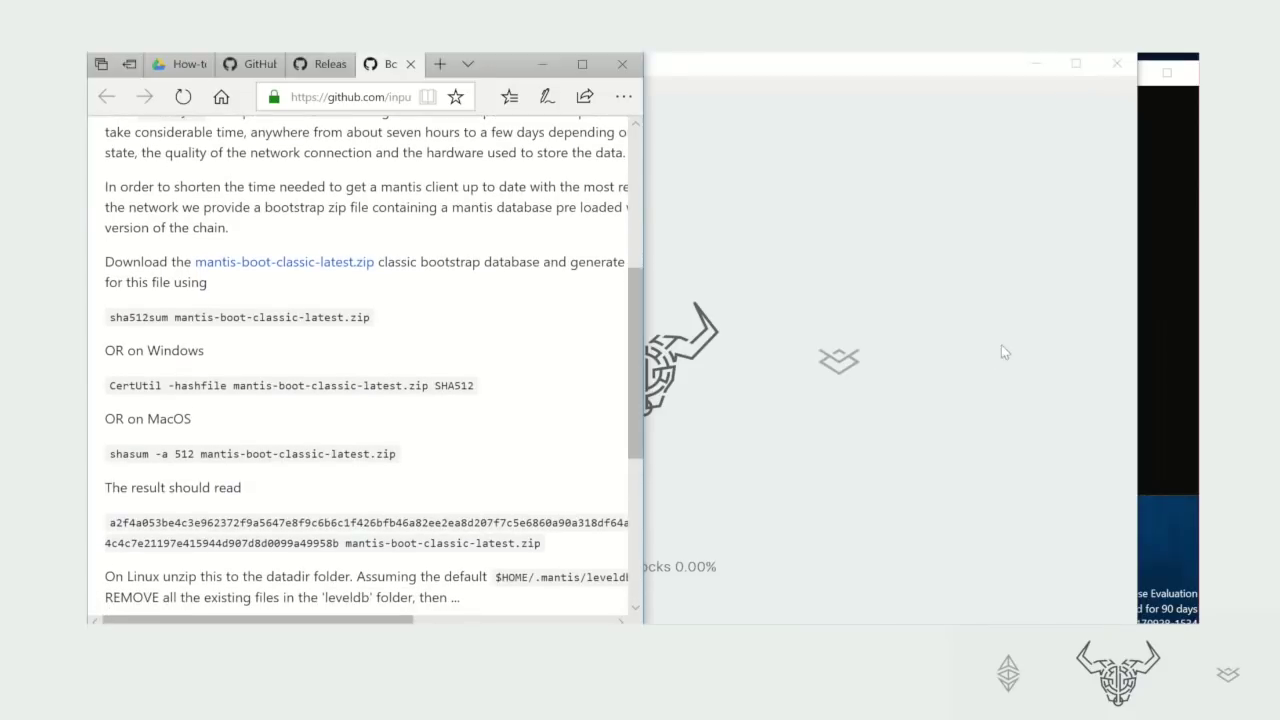
{"action": "left_click", "coordinate": [1170, 350]}
Switch Command Prompt to drive D: and list its contents with dir
{"action": "type", "text": "D:"}
{"action": "key", "text": "Return"}
{"action": "type", "text": "d"}
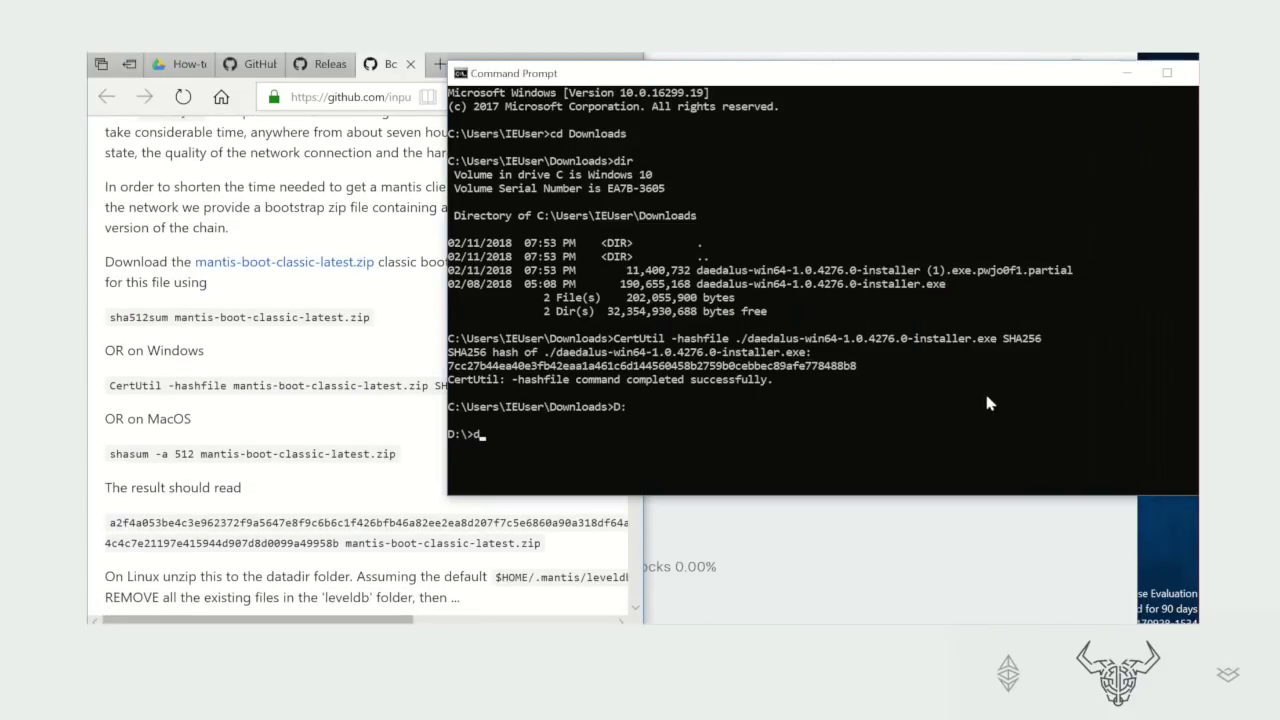
{"action": "type", "text": "ir"}
{"action": "key", "text": "Return"}
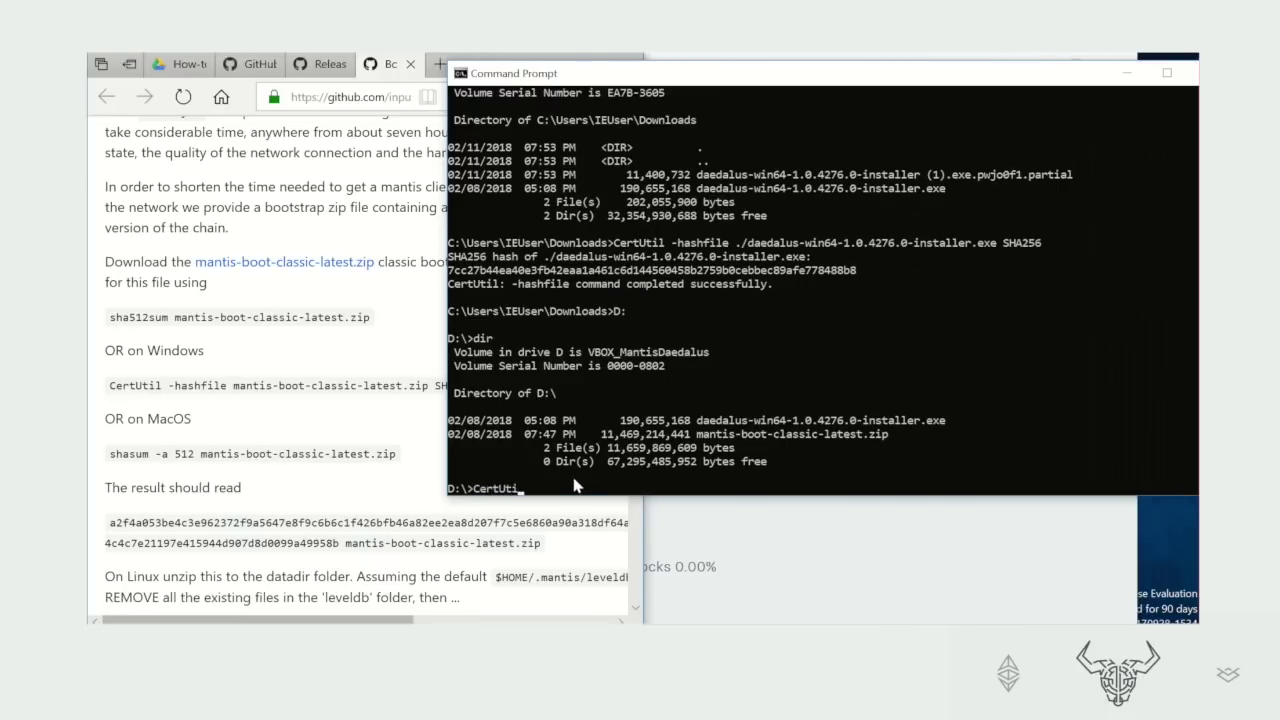
Run CertUtil -hashfile on mantis-boot-classic-latest.zip with SHA512
{"action": "type", "text": "-hashfile mant"}
{"action": "key", "text": "Tab"}
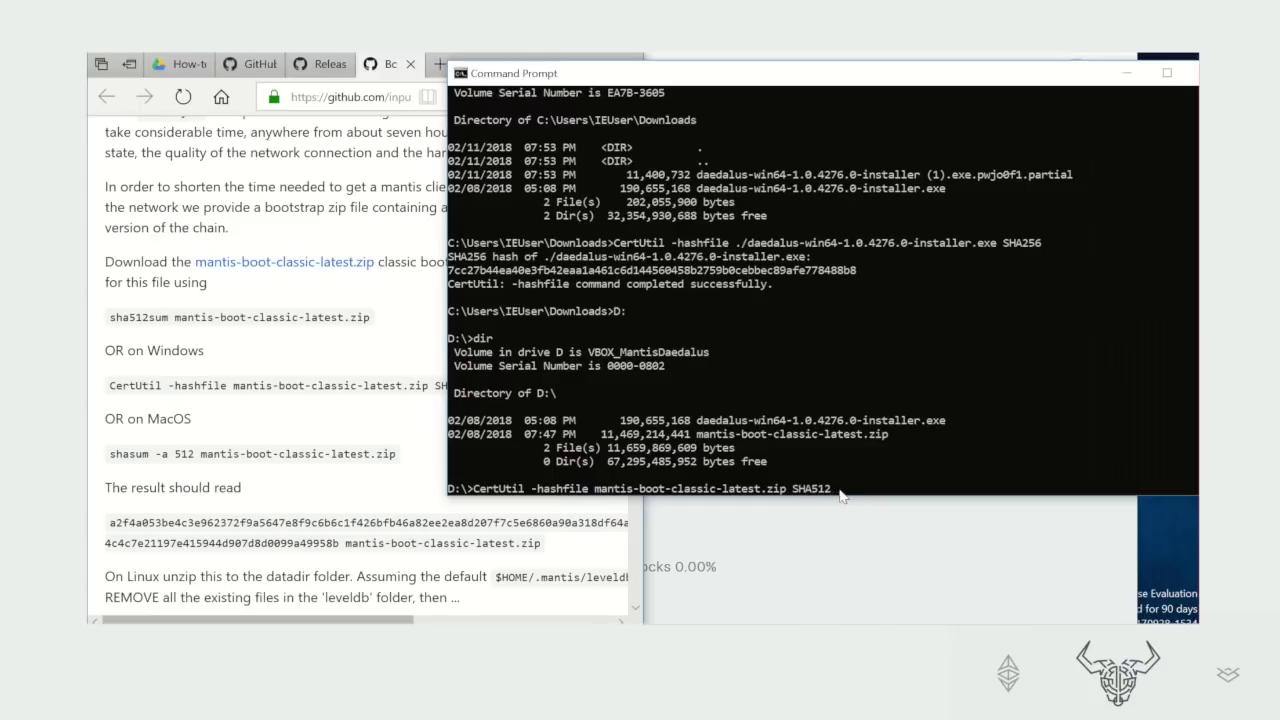
{"action": "key", "text": "Return"}
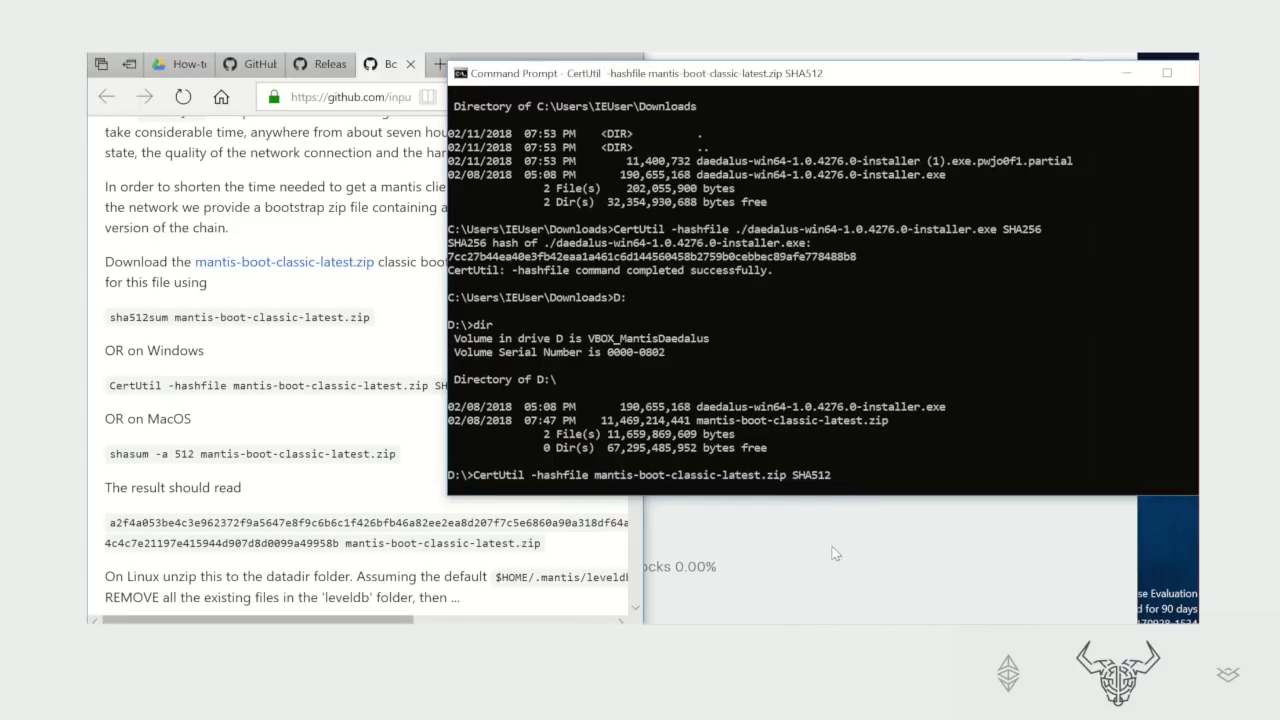
{"action": "left_click", "coordinate": [835, 553]}
{"action": "key", "text": "super+e"}
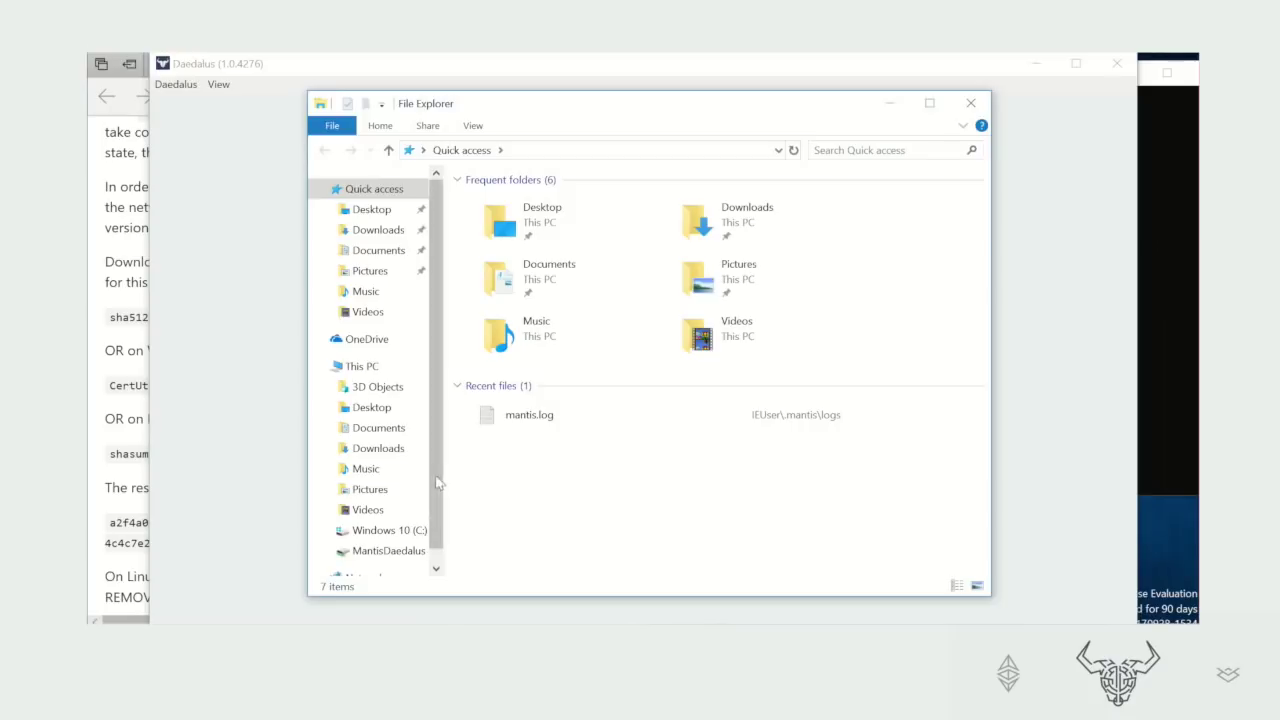
{"action": "left_click", "coordinate": [420, 530]}
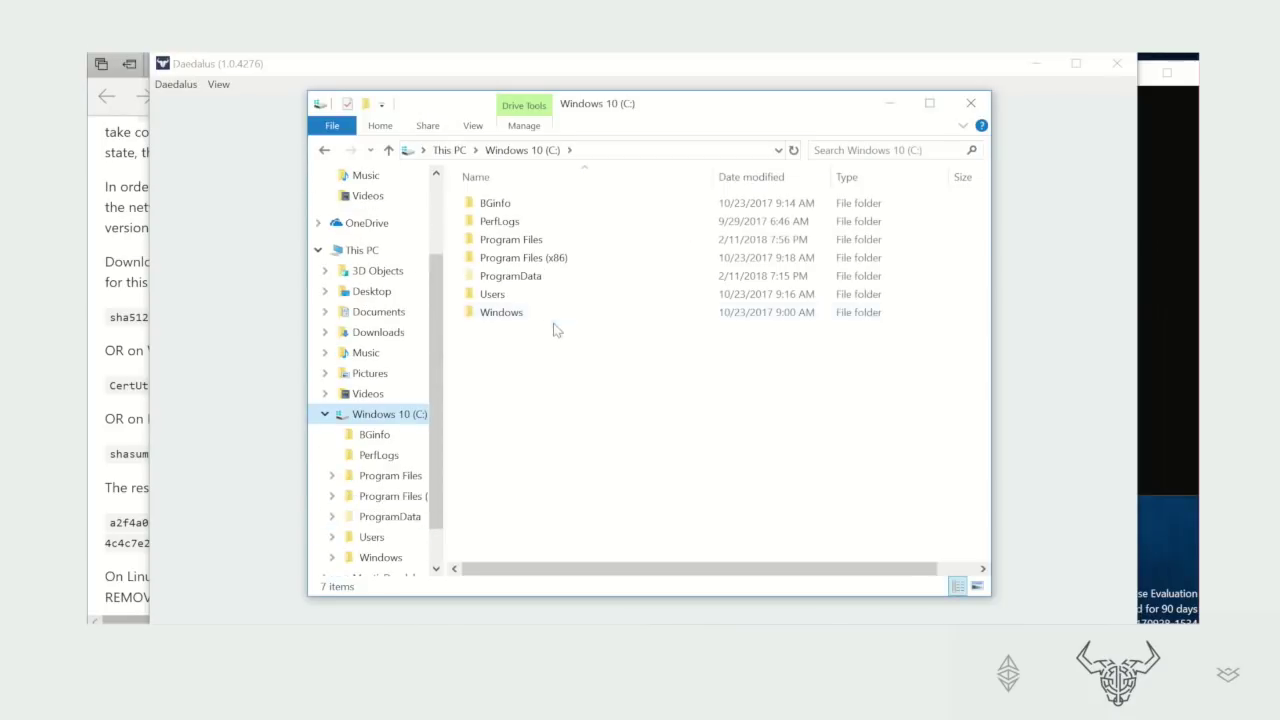
{"action": "double_click", "coordinate": [516, 296]}
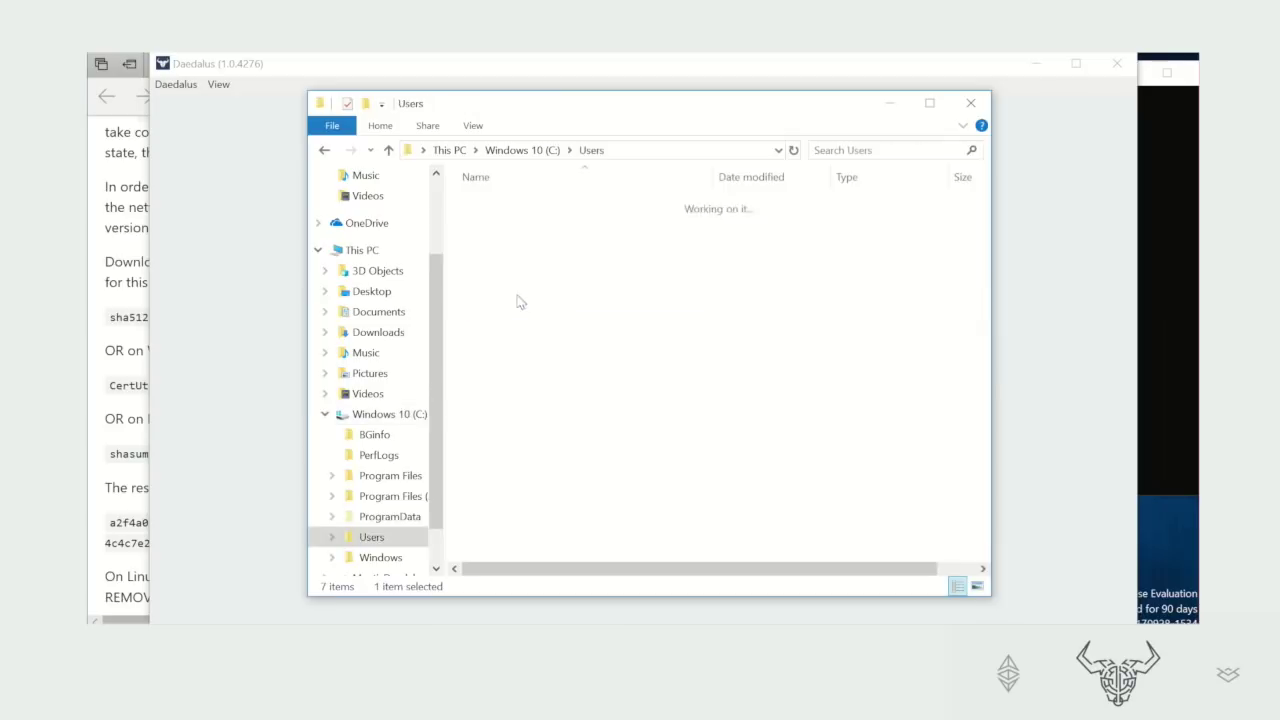
{"action": "double_click", "coordinate": [507, 222]}
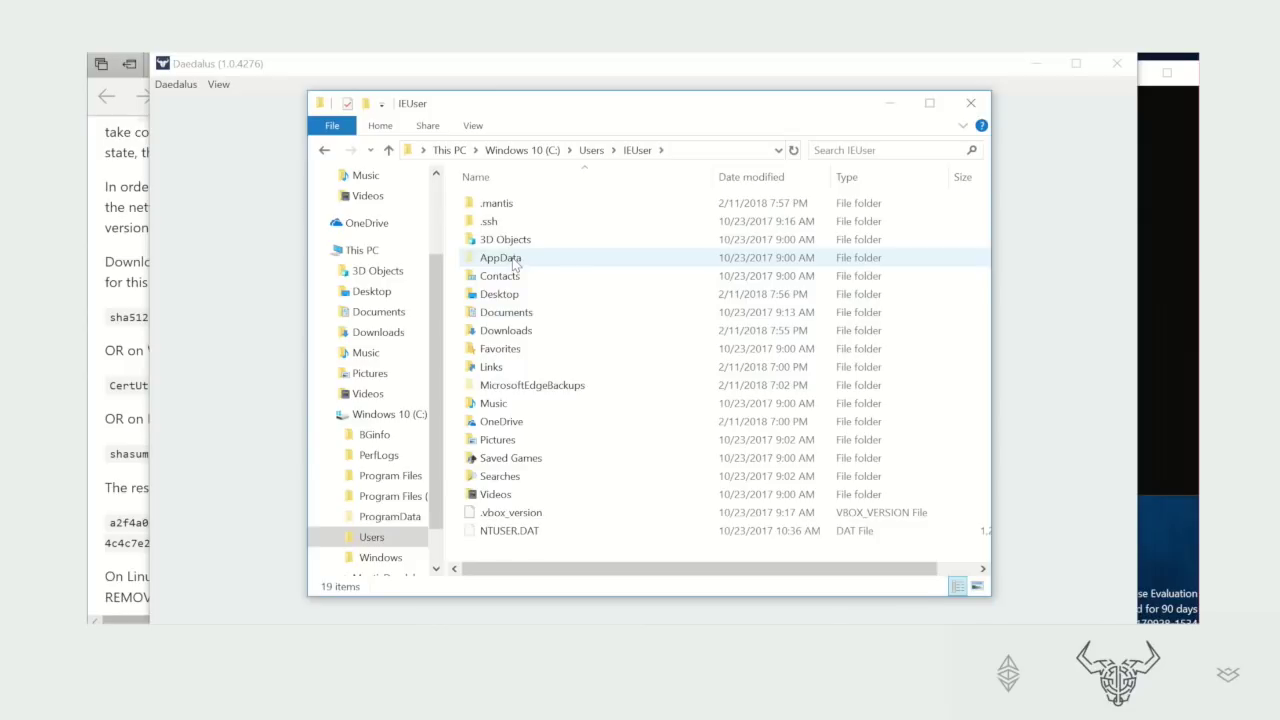
{"action": "left_click", "coordinate": [473, 126]}
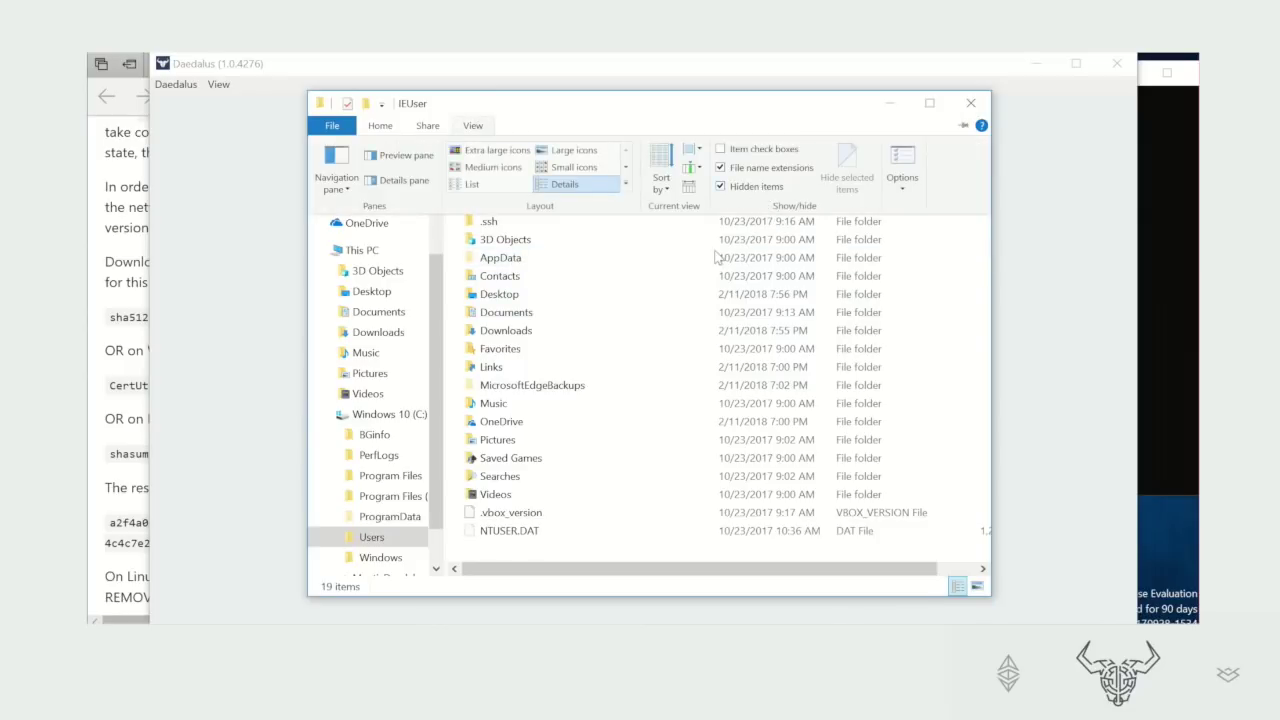
{"action": "left_click", "coordinate": [515, 264]}
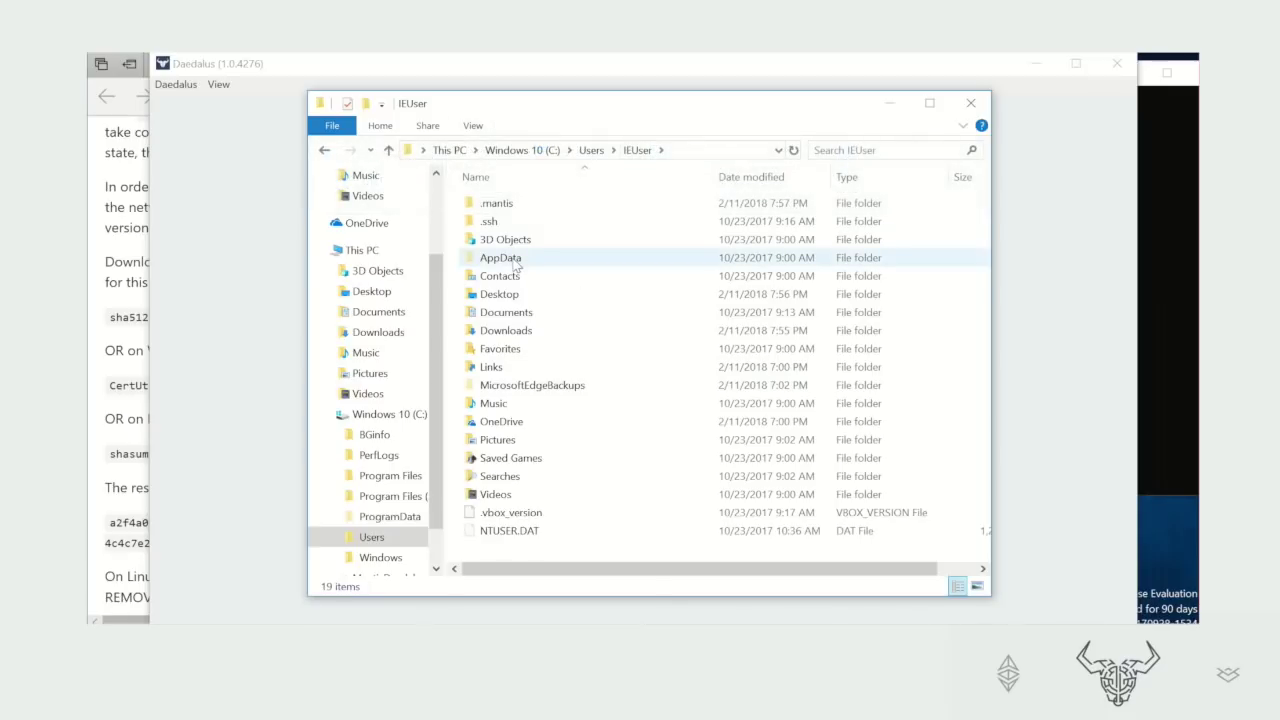
{"action": "double_click", "coordinate": [515, 262]}
{"action": "double_click", "coordinate": [520, 242]}
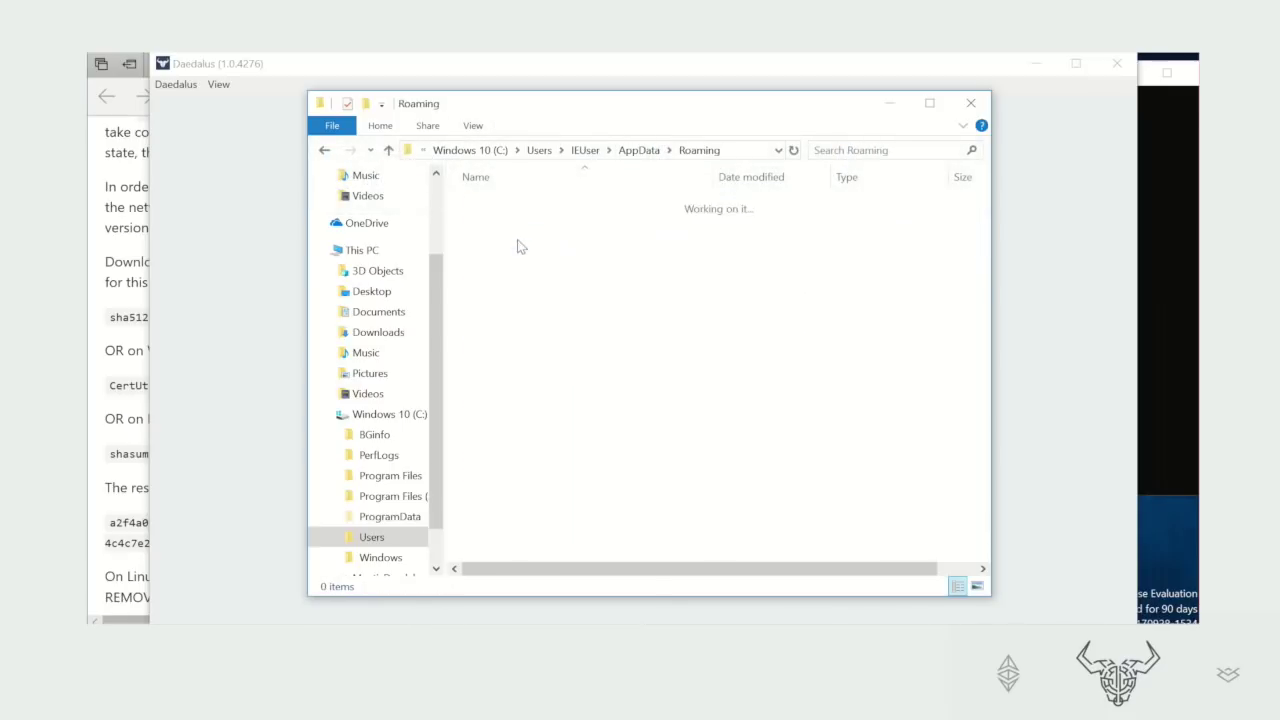
{"action": "double_click", "coordinate": [505, 221]}
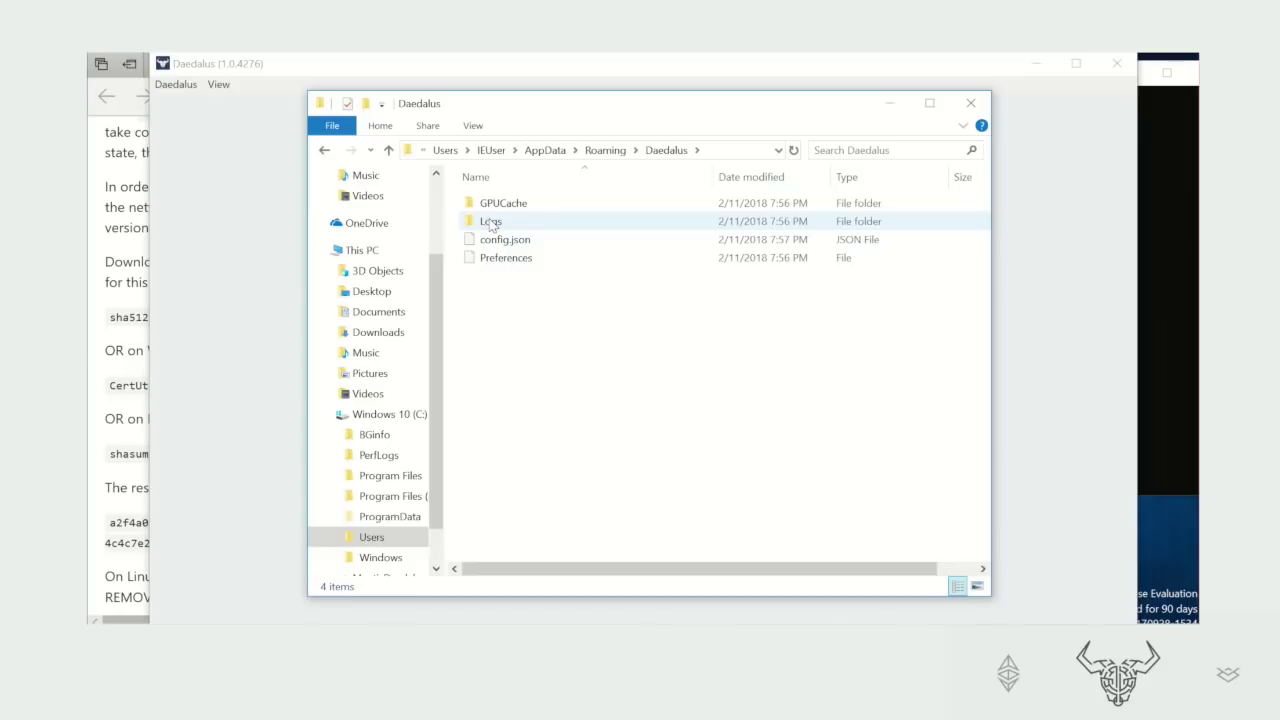
{"action": "double_click", "coordinate": [491, 222]}
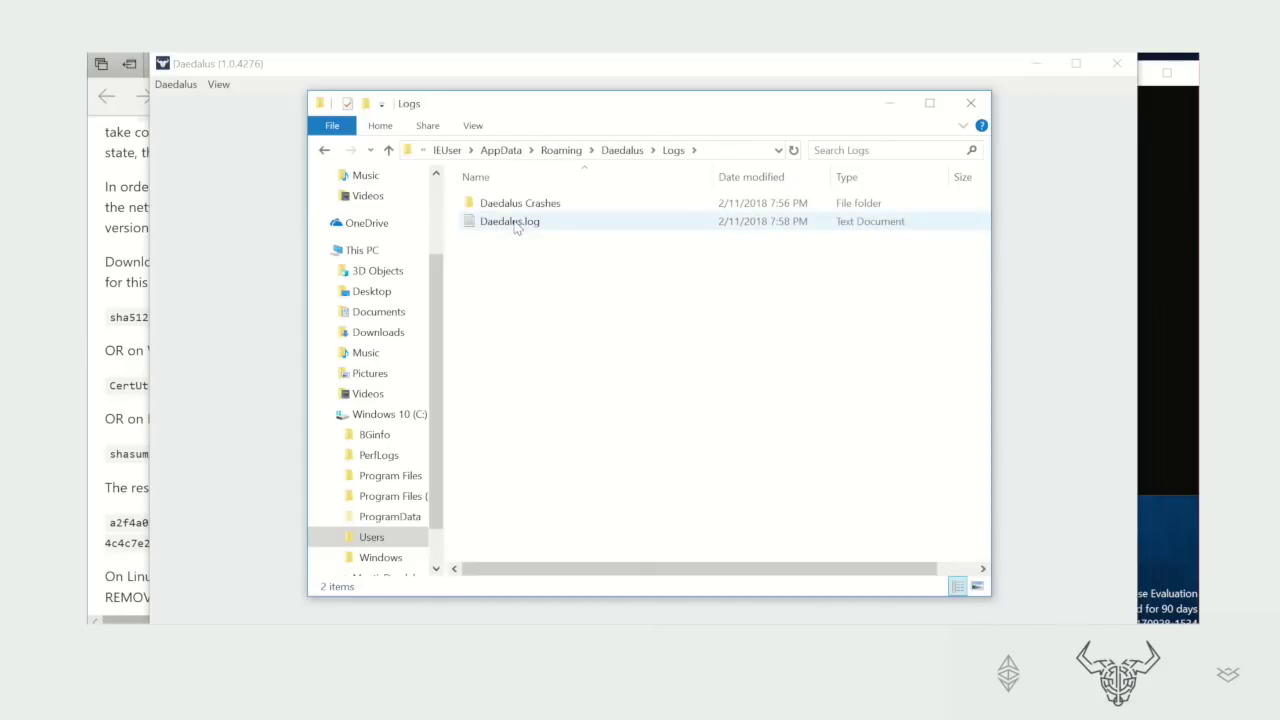
{"action": "left_click", "coordinate": [517, 228]}
{"action": "right_click", "coordinate": [517, 228]}
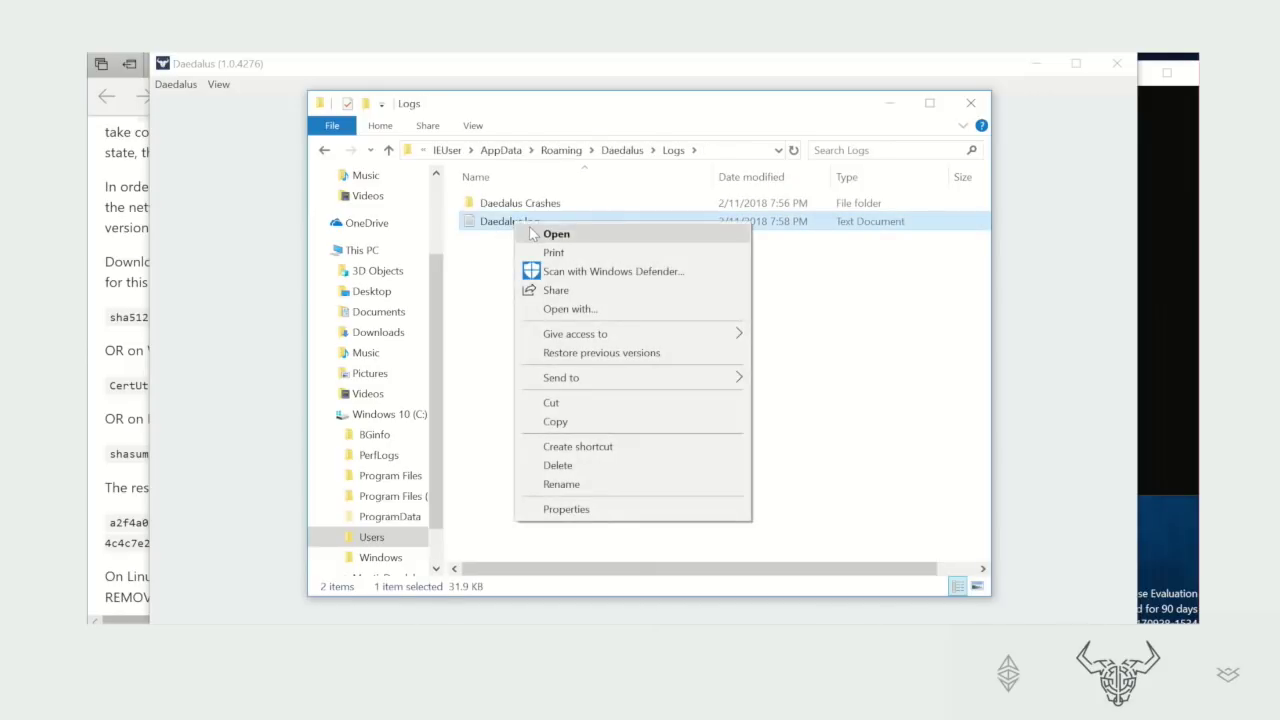
{"action": "left_click", "coordinate": [528, 232]}
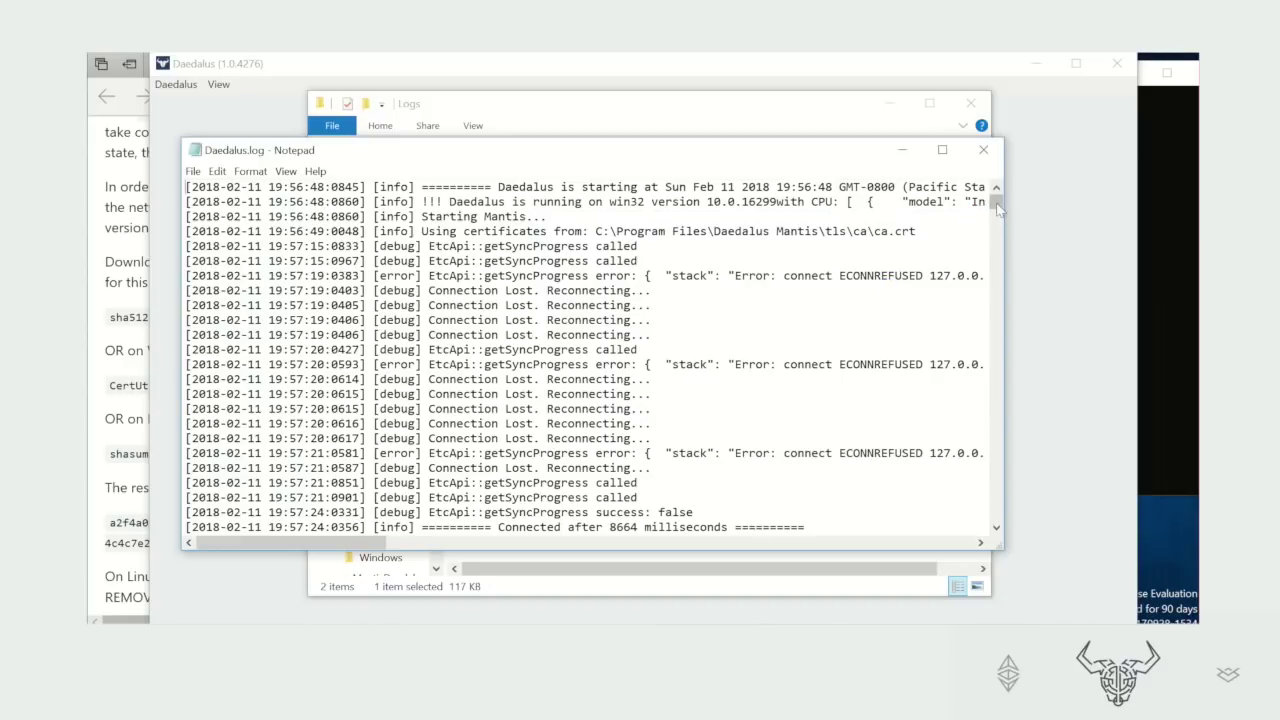
{"action": "left_click_drag", "start_coordinate": [999, 205], "coordinate": [997, 530]}
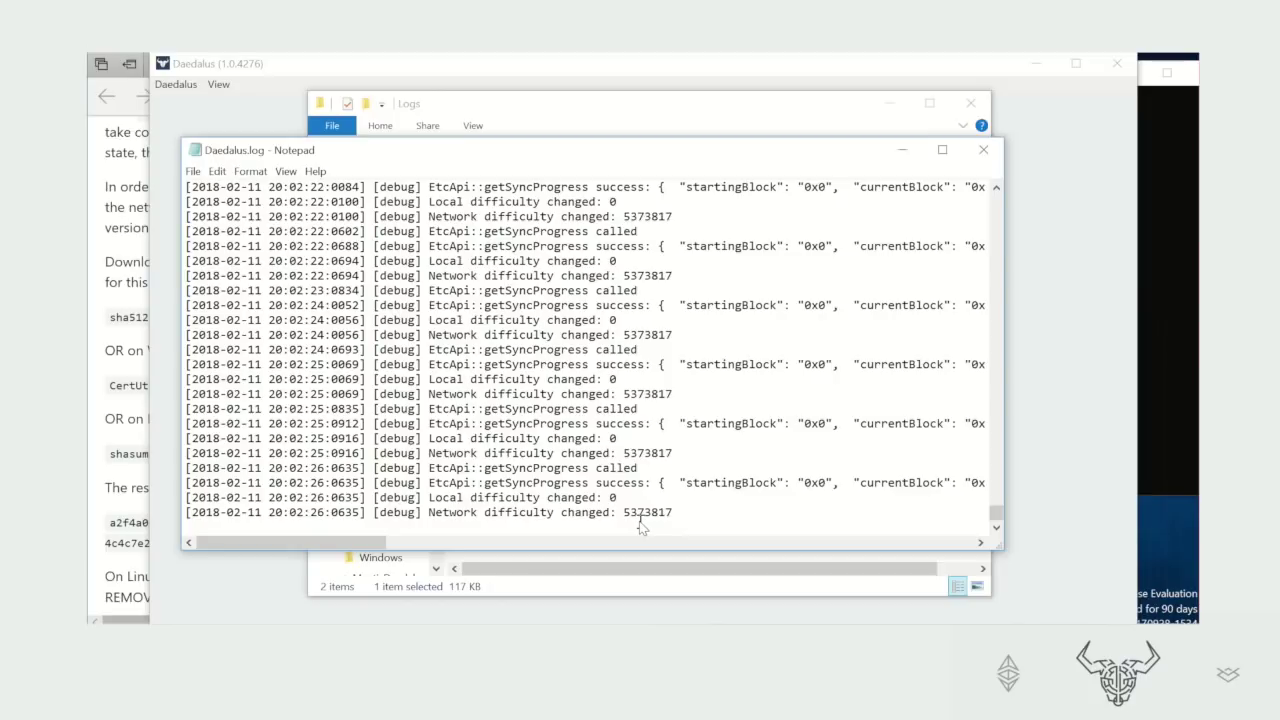
{"action": "left_click", "coordinate": [983, 151]}
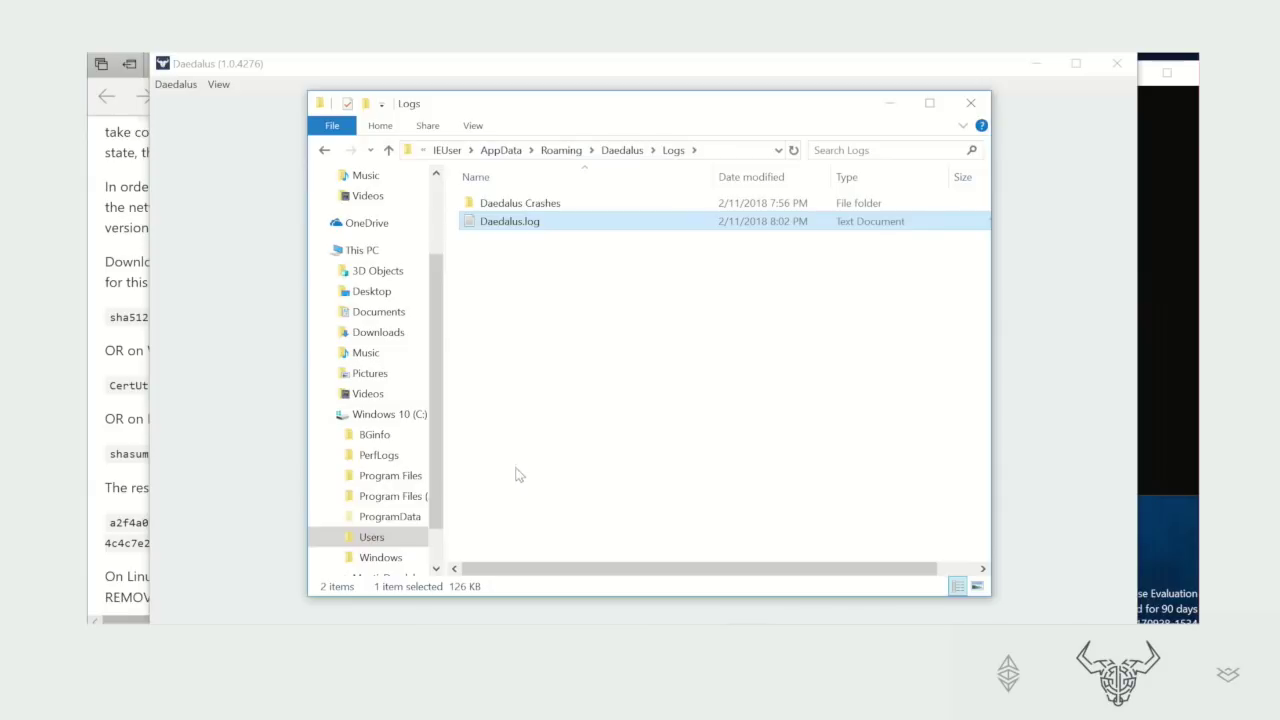
{"action": "left_click", "coordinate": [372, 537]}
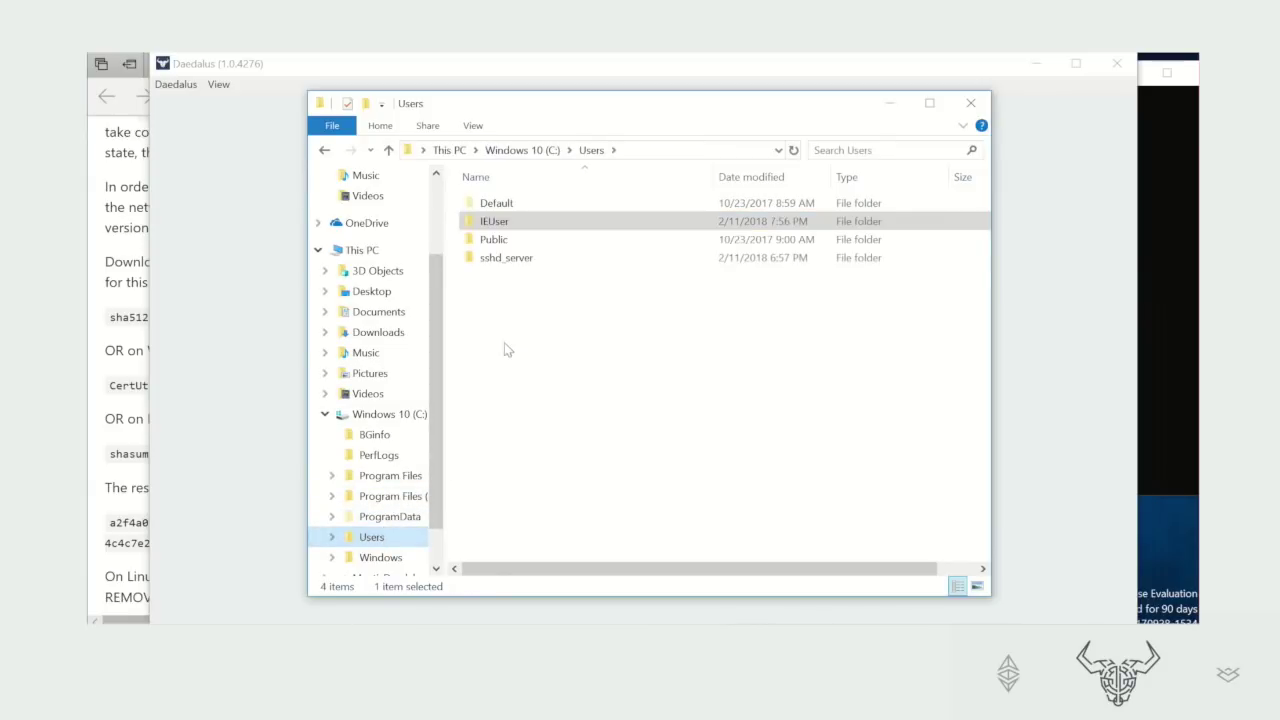
{"action": "double_click", "coordinate": [499, 224]}
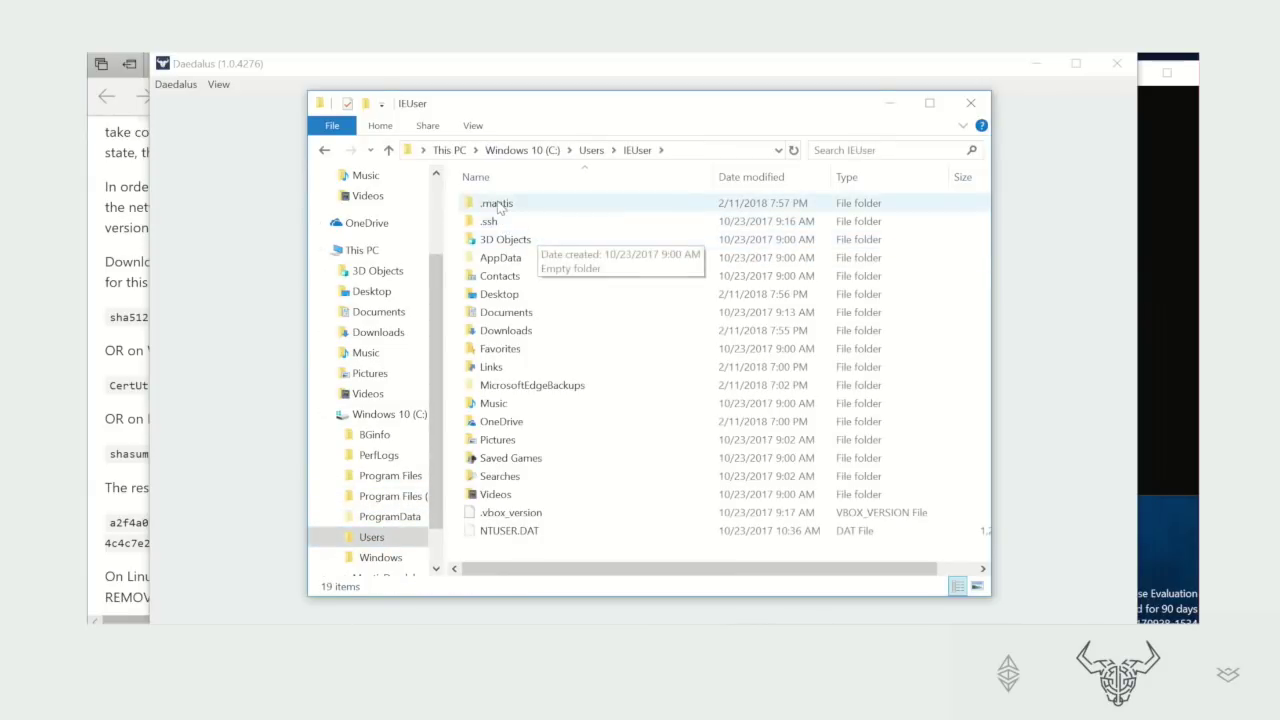
{"action": "double_click", "coordinate": [497, 205]}
{"action": "double_click", "coordinate": [500, 244]}
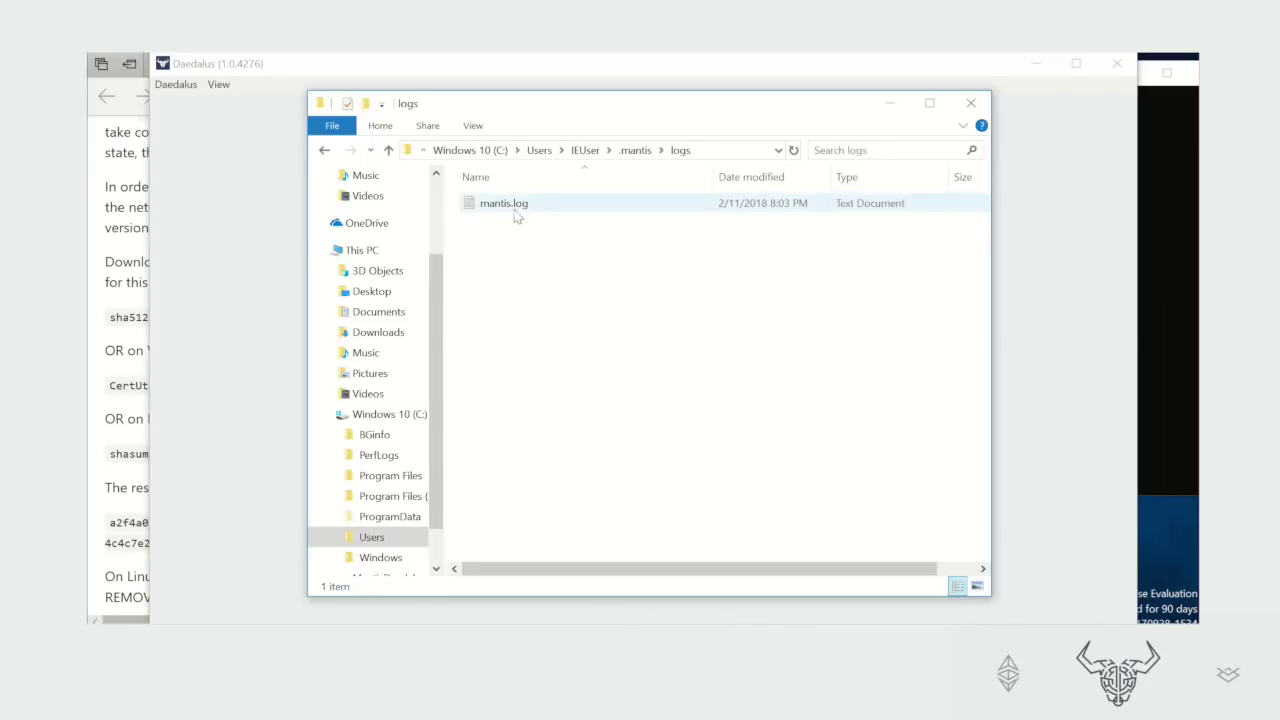
{"action": "left_click", "coordinate": [971, 104]}
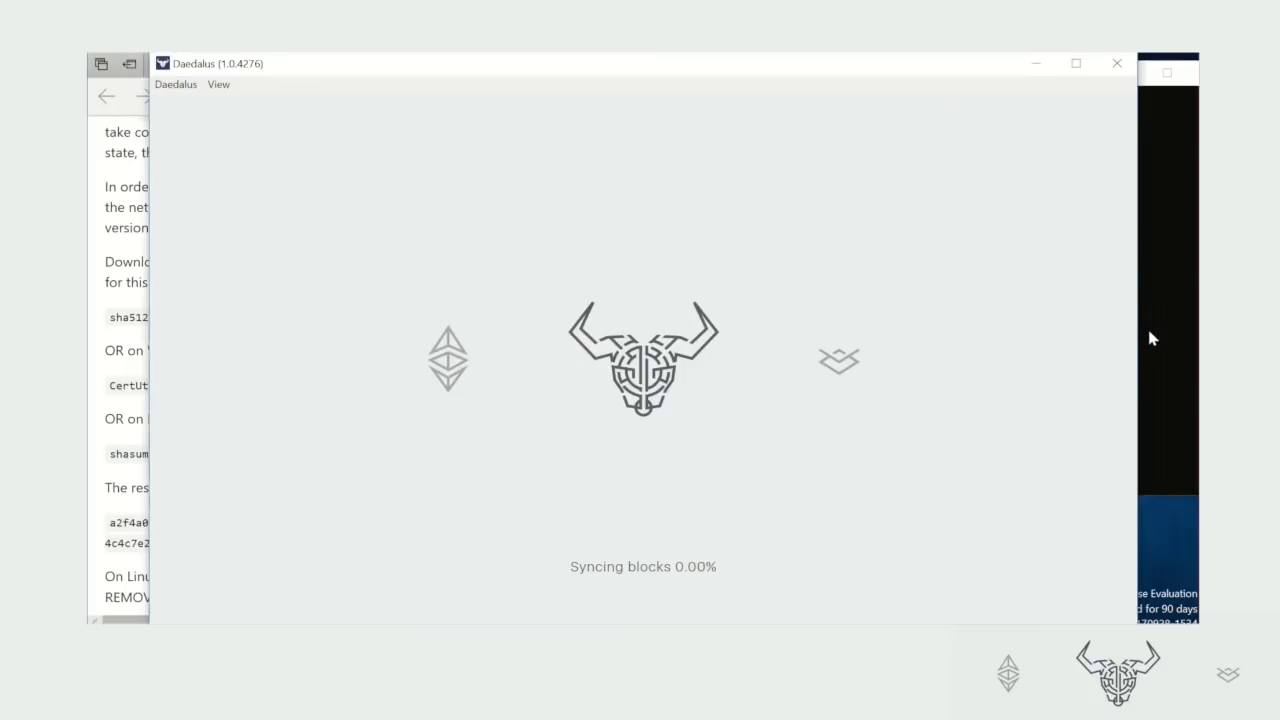
Compare the beginning of the computed SHA512 hash with the hash published on GitHub
{"action": "left_click", "coordinate": [1149, 356]}
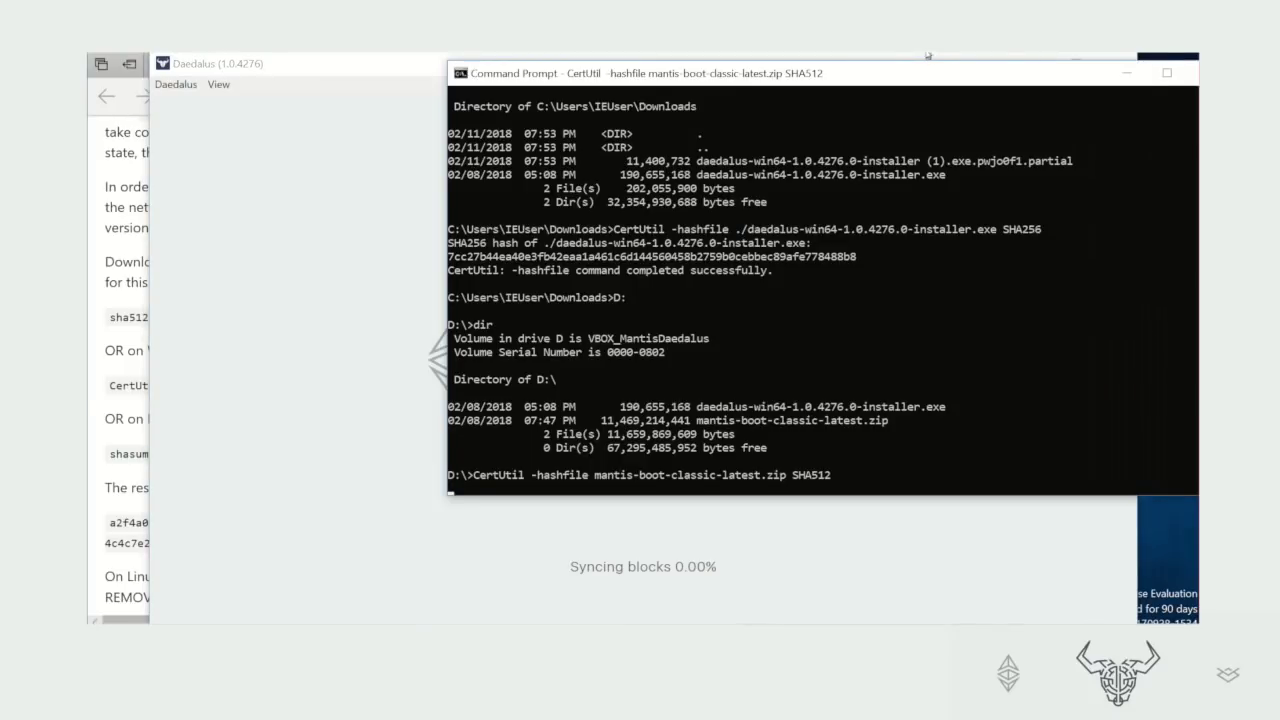
{"action": "left_click", "coordinate": [933, 56]}
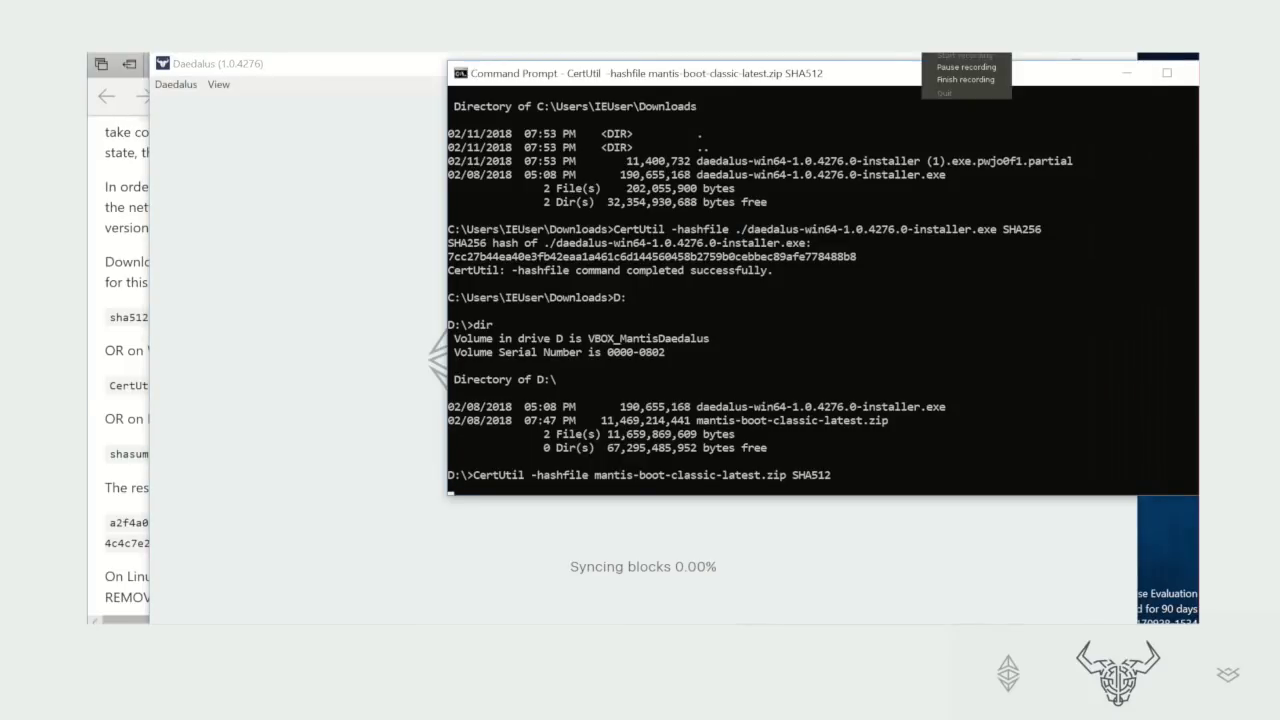
{"action": "left_click", "coordinate": [933, 67]}
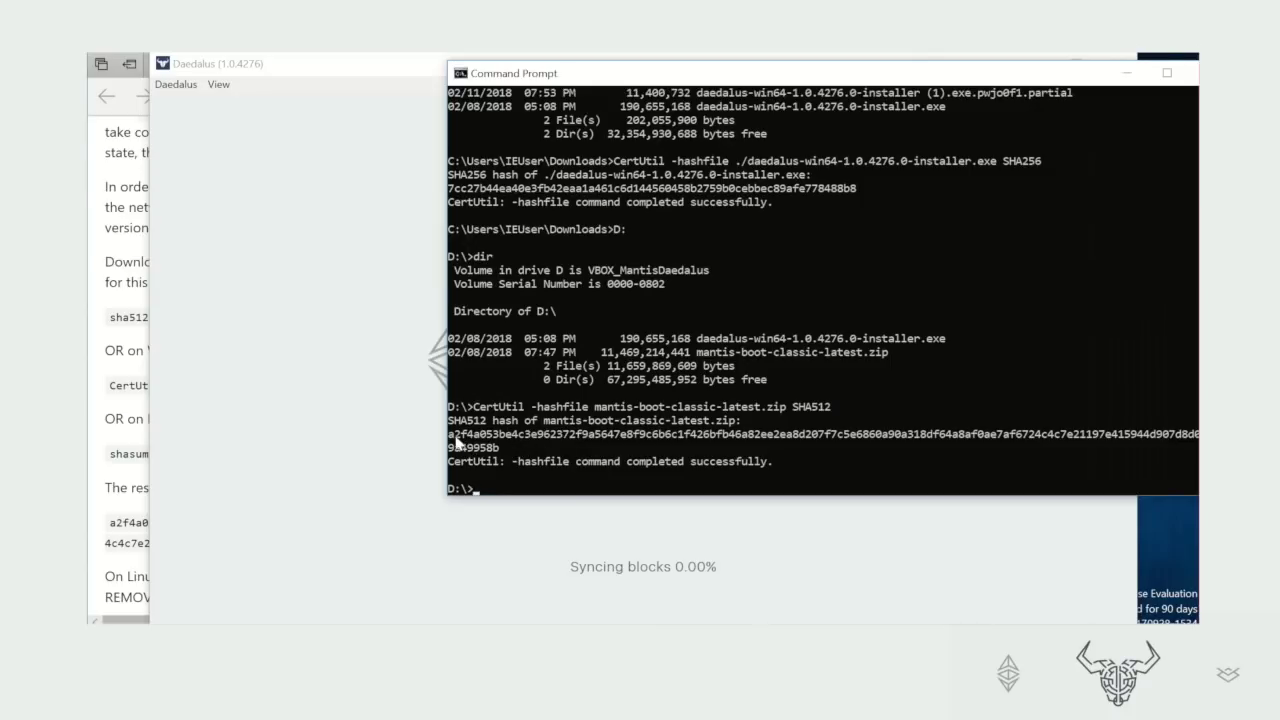
{"action": "key", "text": "alt+Tab"}
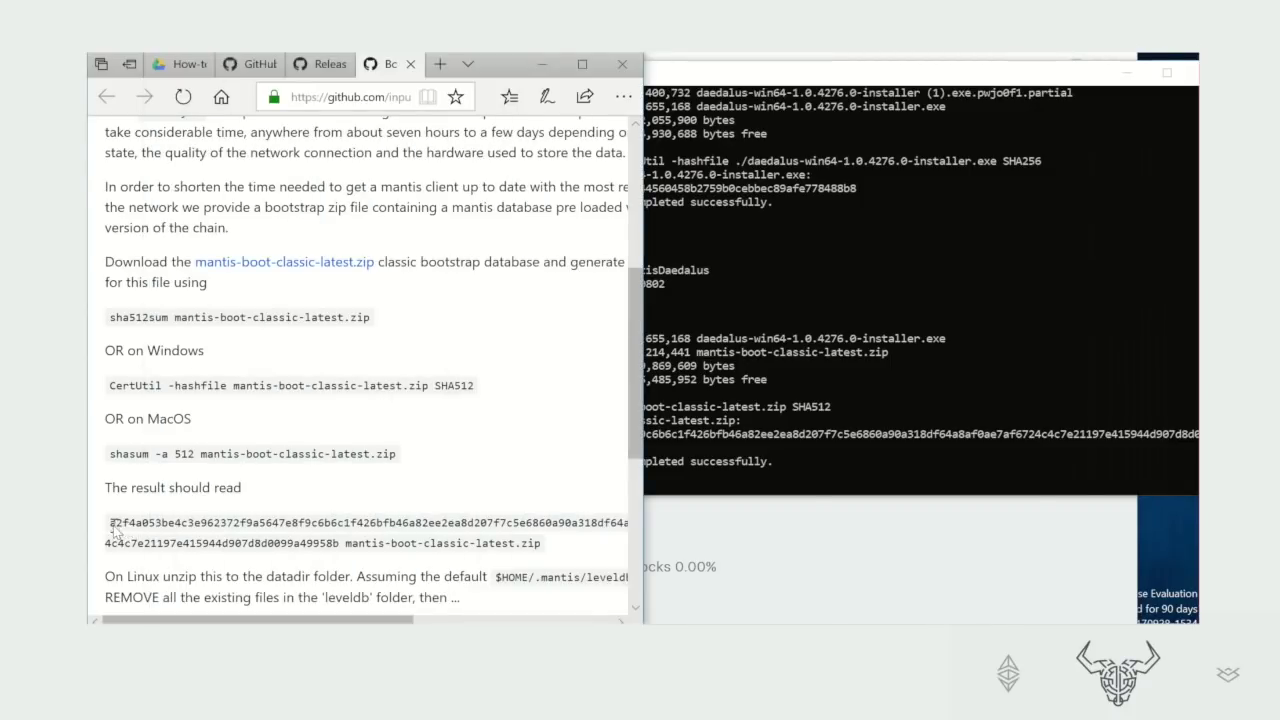
{"action": "left_click_drag", "start_coordinate": [111, 527], "coordinate": [197, 528]}
{"action": "left_click", "coordinate": [818, 463]}
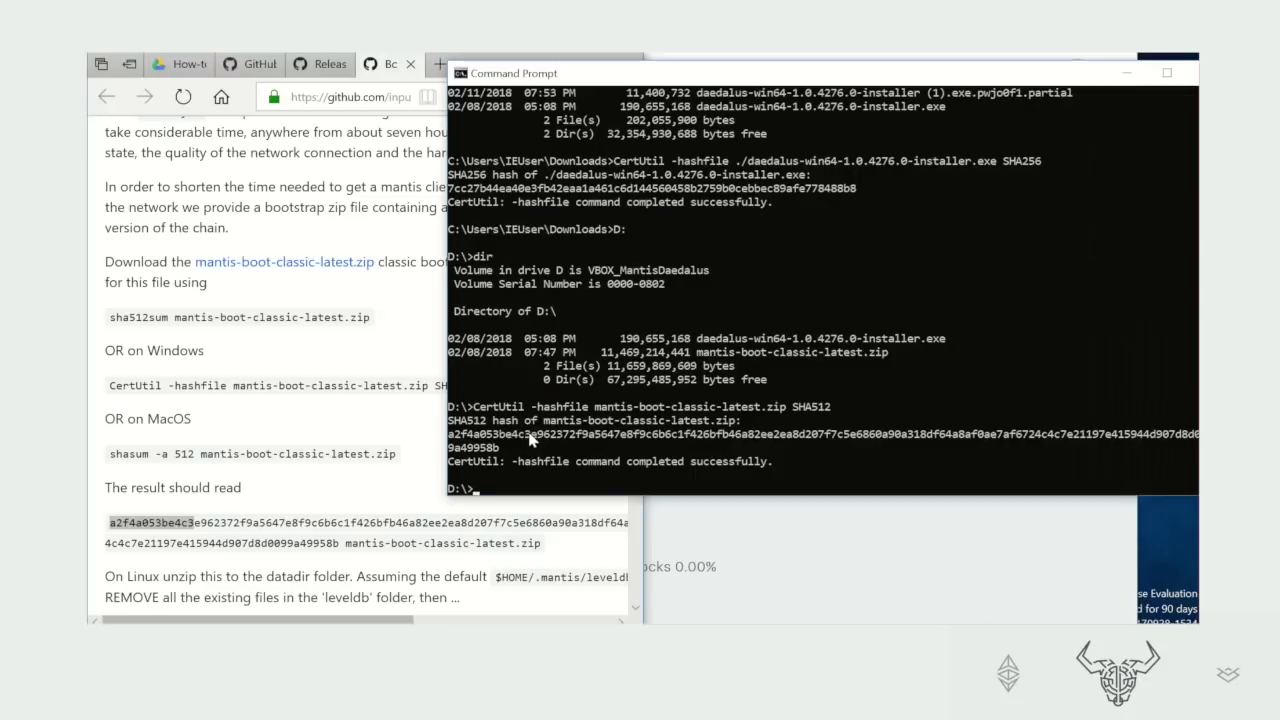
{"action": "left_click_drag", "start_coordinate": [530, 436], "coordinate": [449, 437]}
{"action": "left_click_drag", "start_coordinate": [293, 543], "coordinate": [334, 550]}
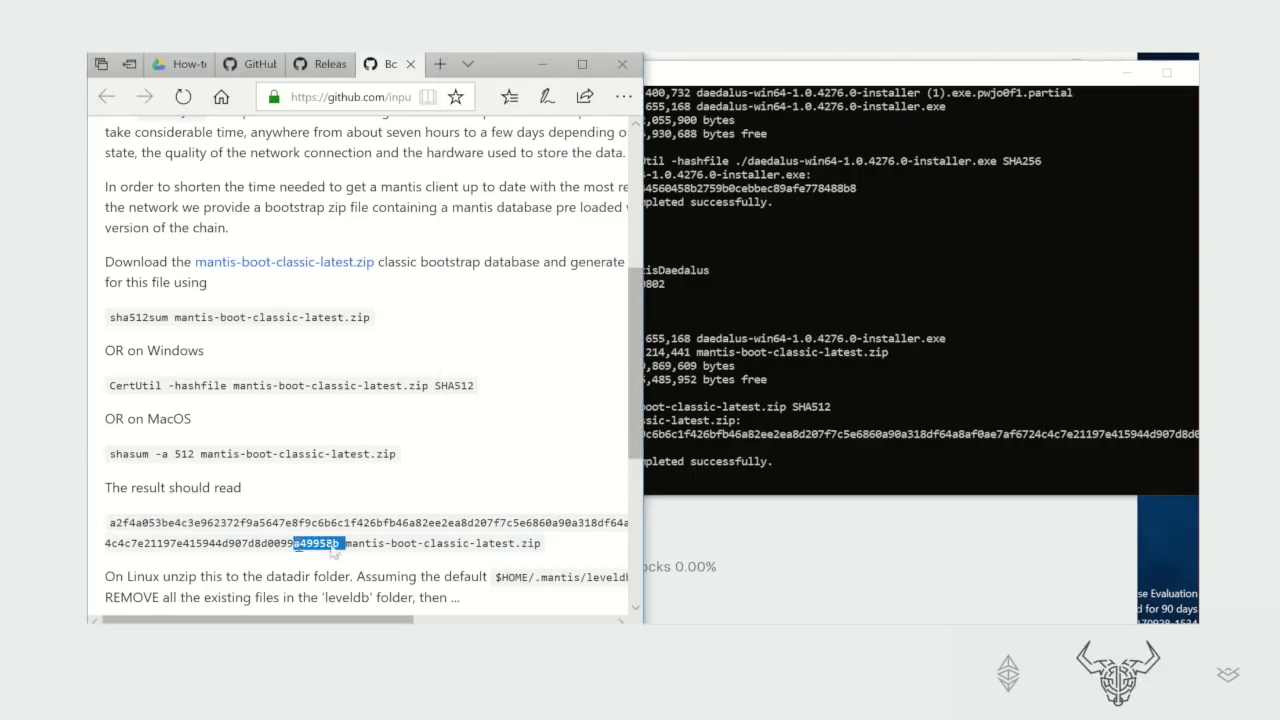
Select the published hash value to confirm it matches the computed one ending 9a49958b
{"action": "left_click", "coordinate": [837, 453]}
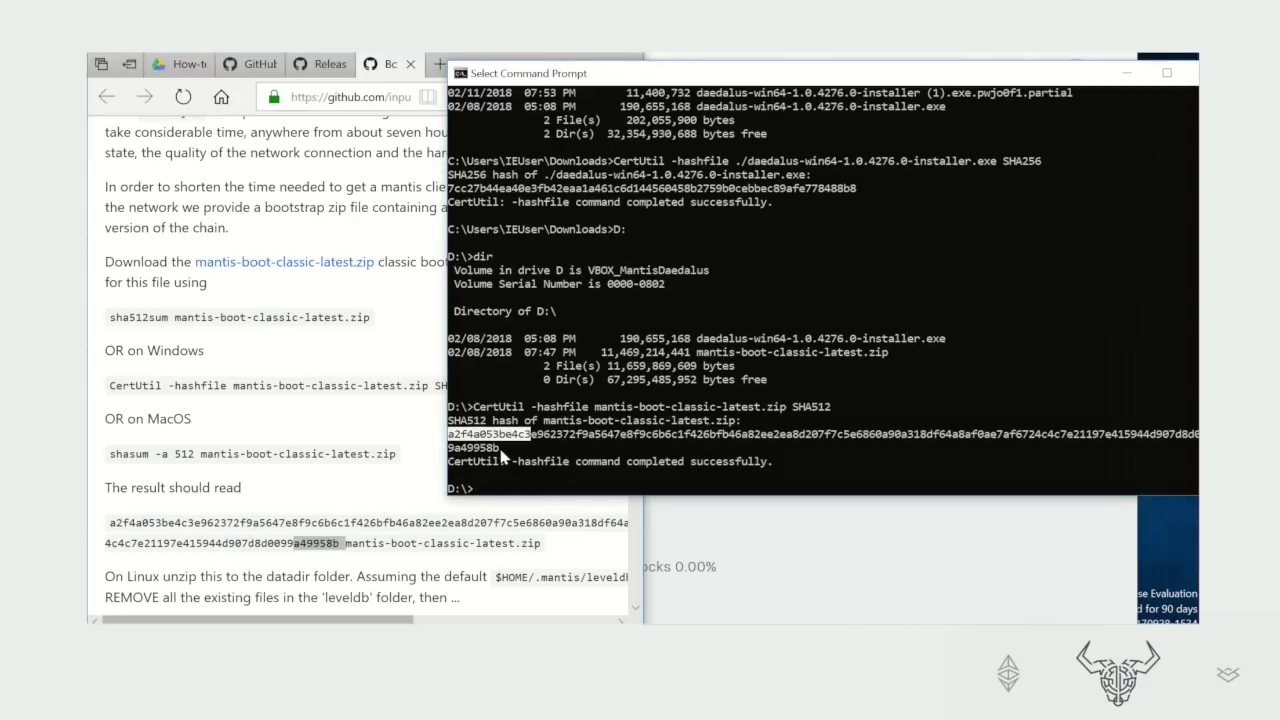
{"action": "left_click", "coordinate": [299, 553]}
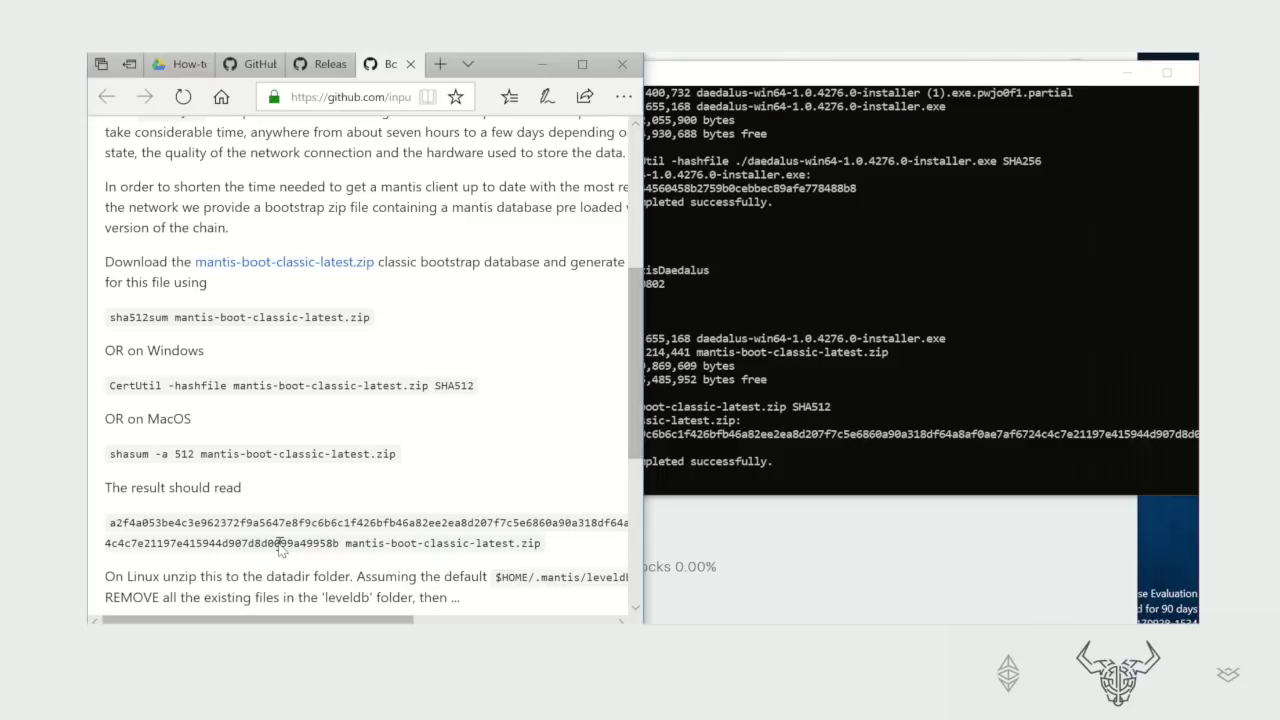
{"action": "triple_click", "coordinate": [280, 548]}
{"action": "left_click", "coordinate": [296, 547]}
{"action": "double_click", "coordinate": [296, 547]}
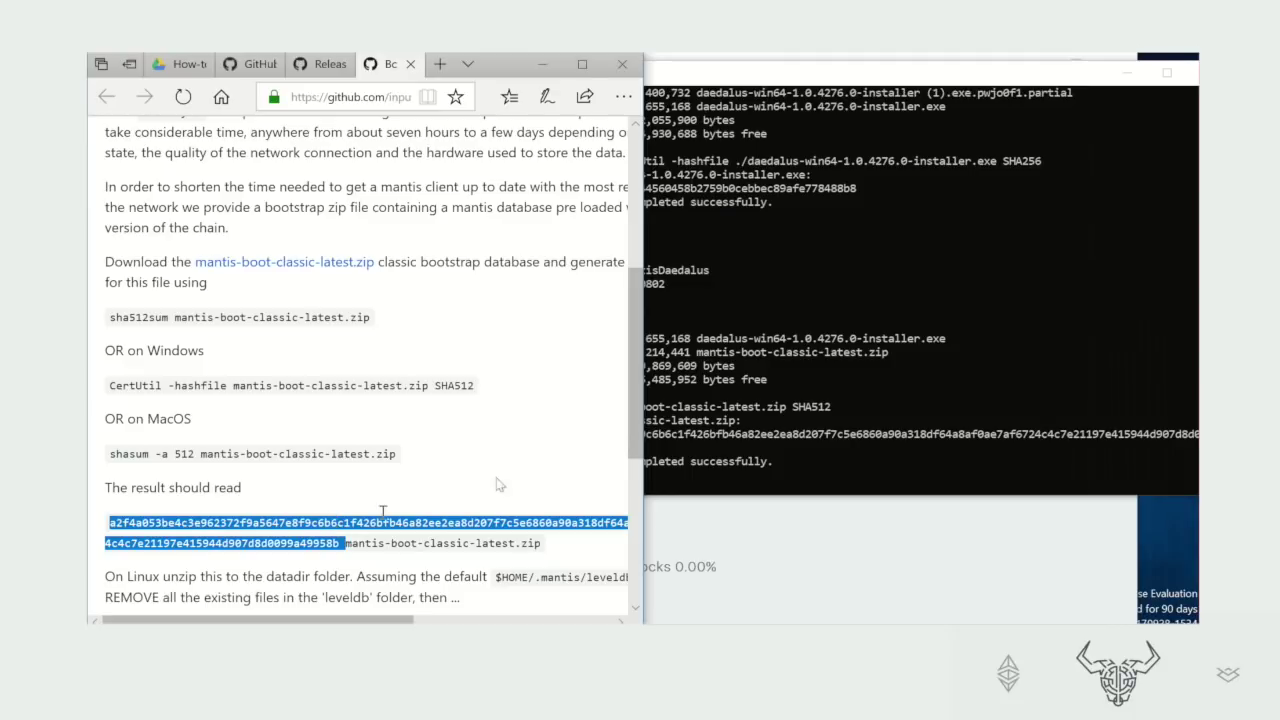
{"action": "left_click", "coordinate": [690, 510]}
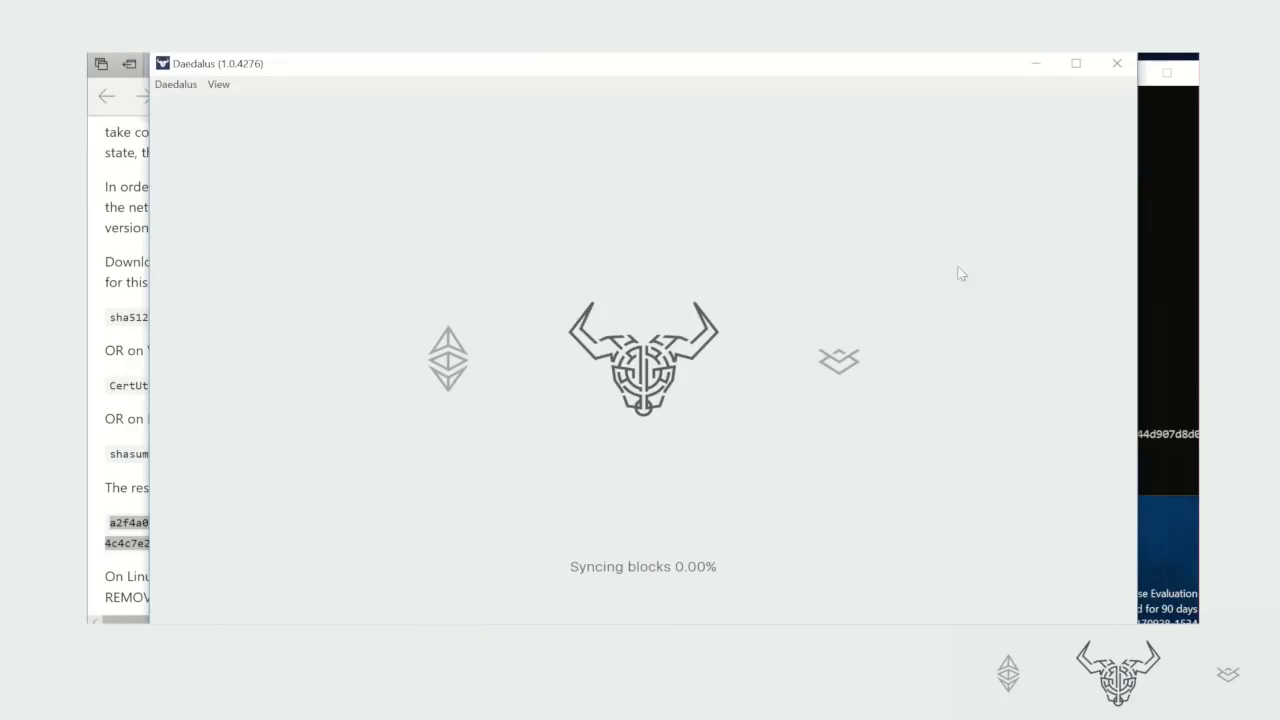
Close Daedalus and start Extract All on mantis-boot-classic-latest.zip from the MantisDaedalus drive
{"action": "left_click", "coordinate": [1116, 66]}
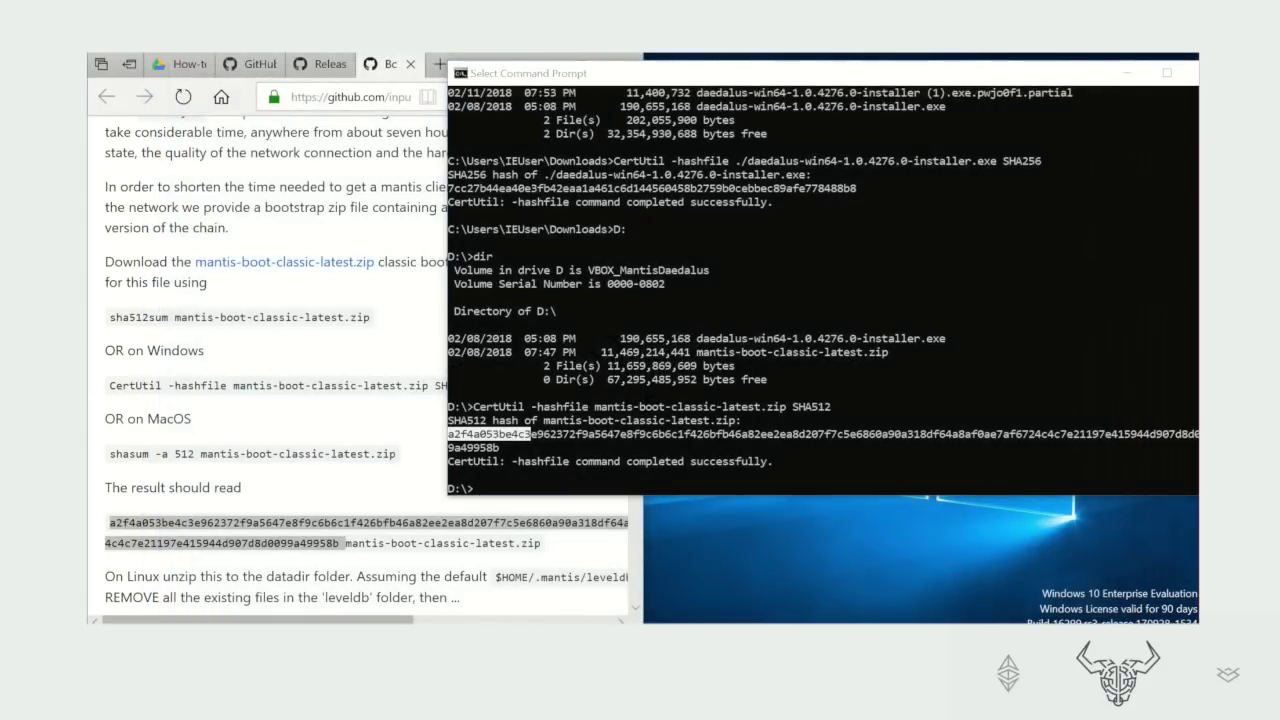
{"action": "key", "text": "super+e"}
{"action": "left_click", "coordinate": [392, 516]}
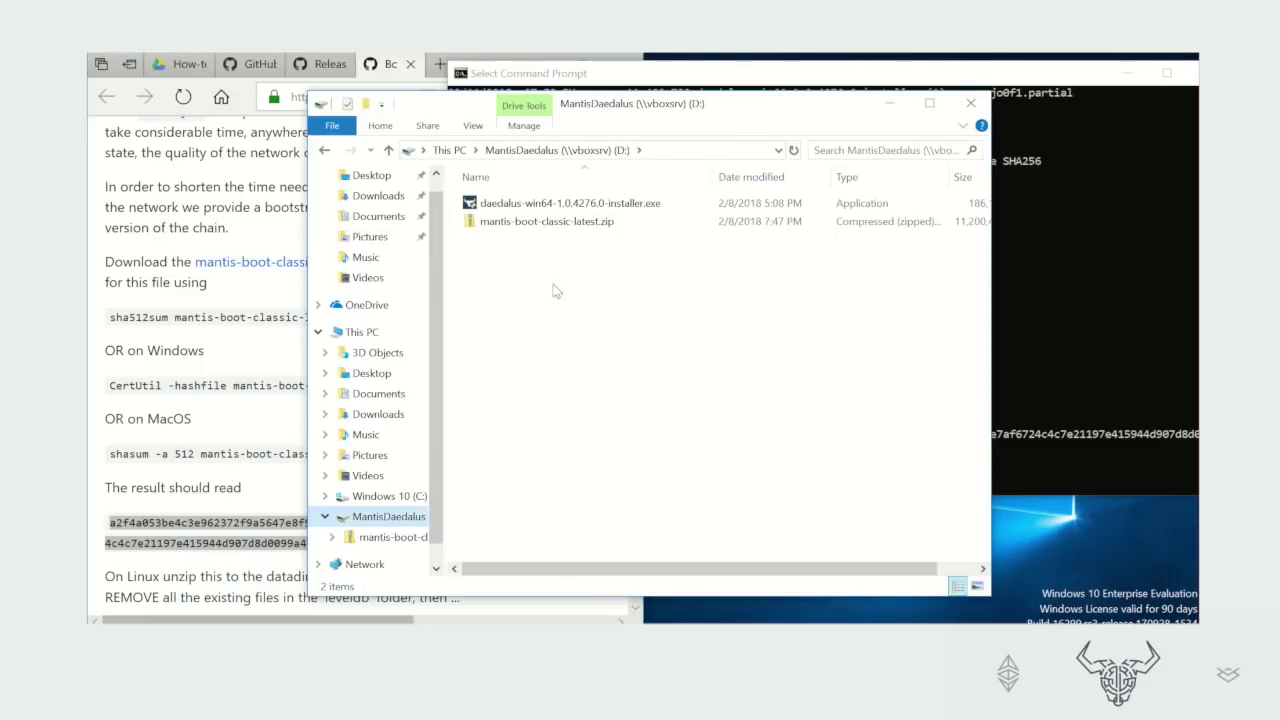
{"action": "right_click", "coordinate": [573, 219]}
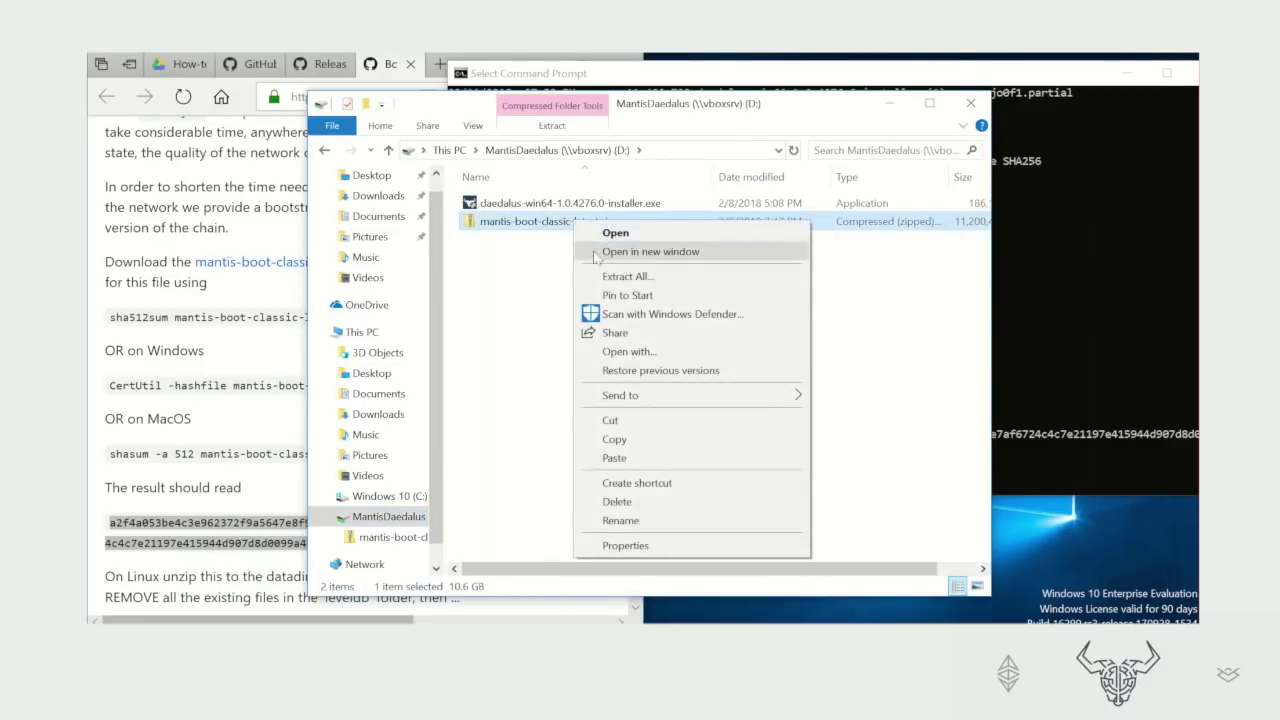
{"action": "left_click", "coordinate": [605, 278]}
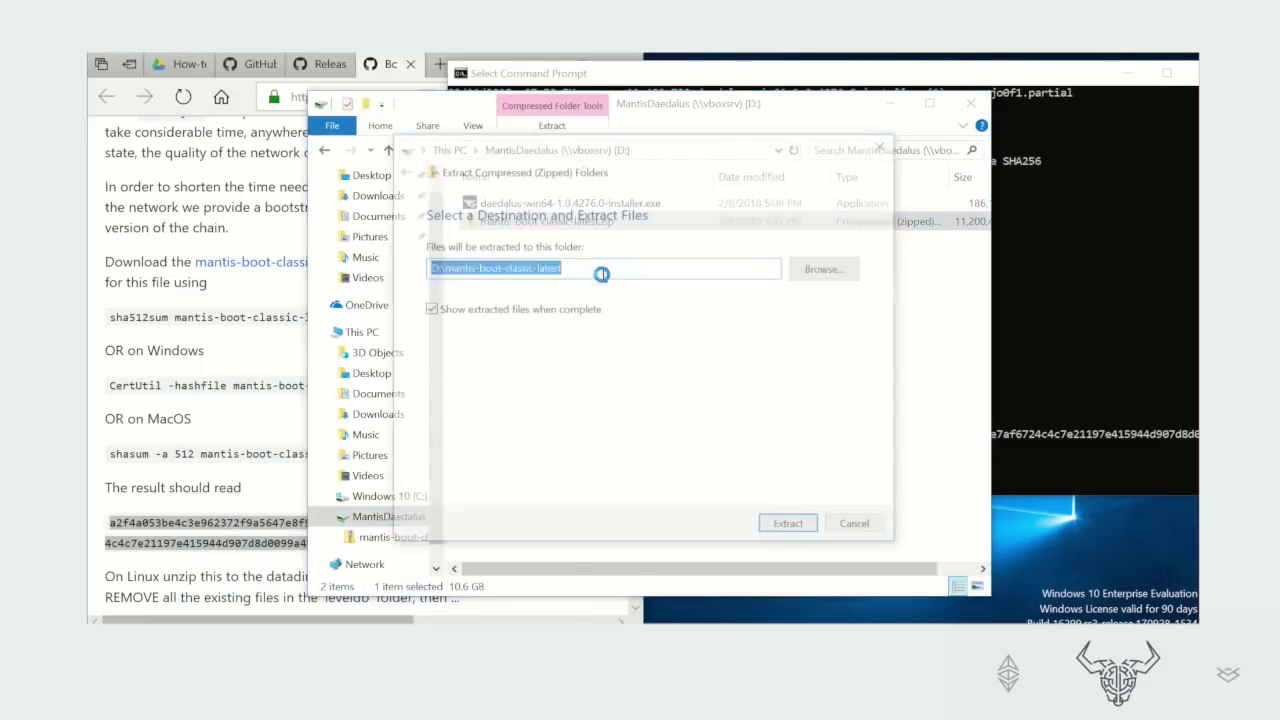
Set the extraction destination to C:\Users\<user>\.mantis and begin extracting
{"action": "left_click", "coordinate": [822, 268]}
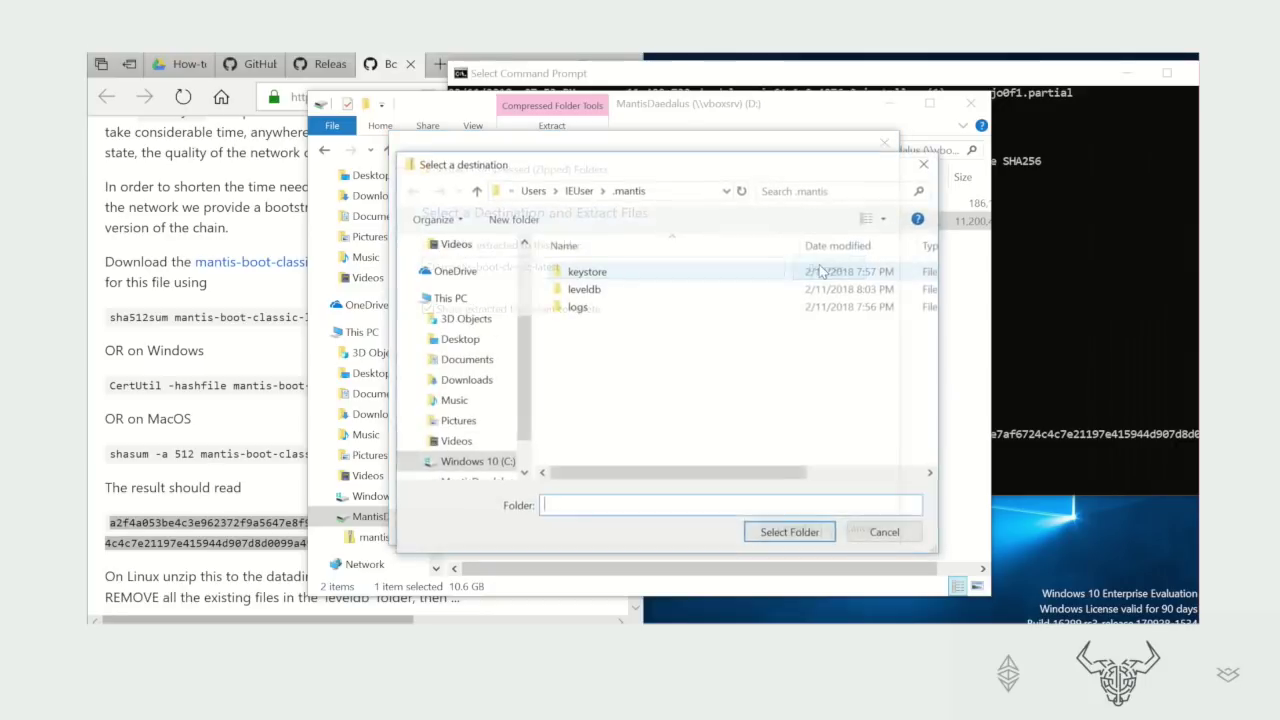
{"action": "scroll", "coordinate": [500, 418], "scroll_direction": "down", "scroll_amount": 1}
{"action": "left_click", "coordinate": [500, 417]}
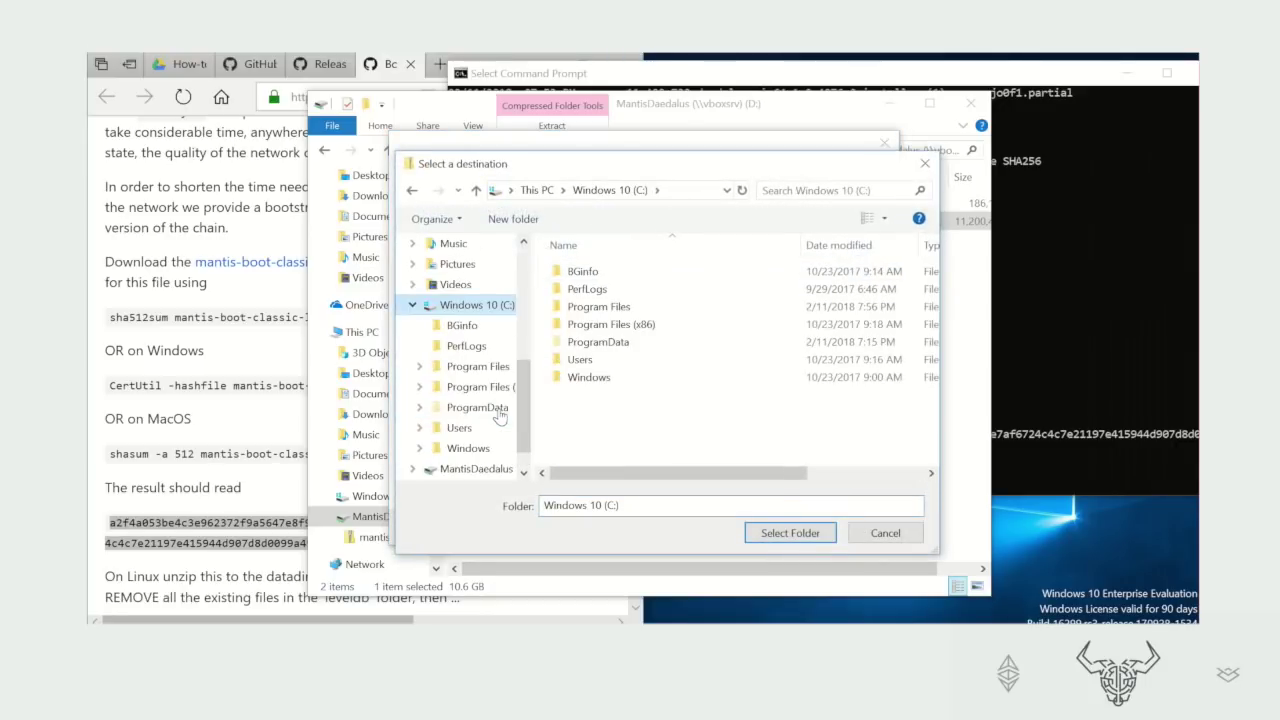
{"action": "double_click", "coordinate": [573, 359]}
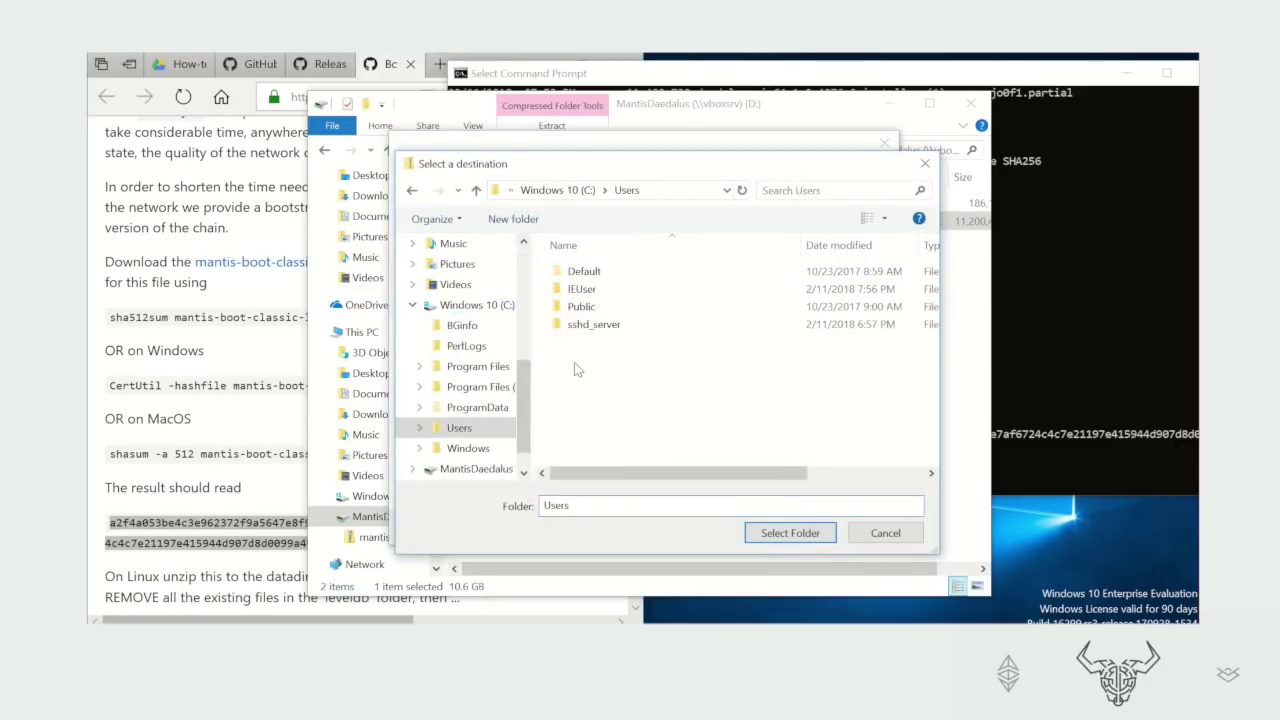
{"action": "double_click", "coordinate": [587, 288]}
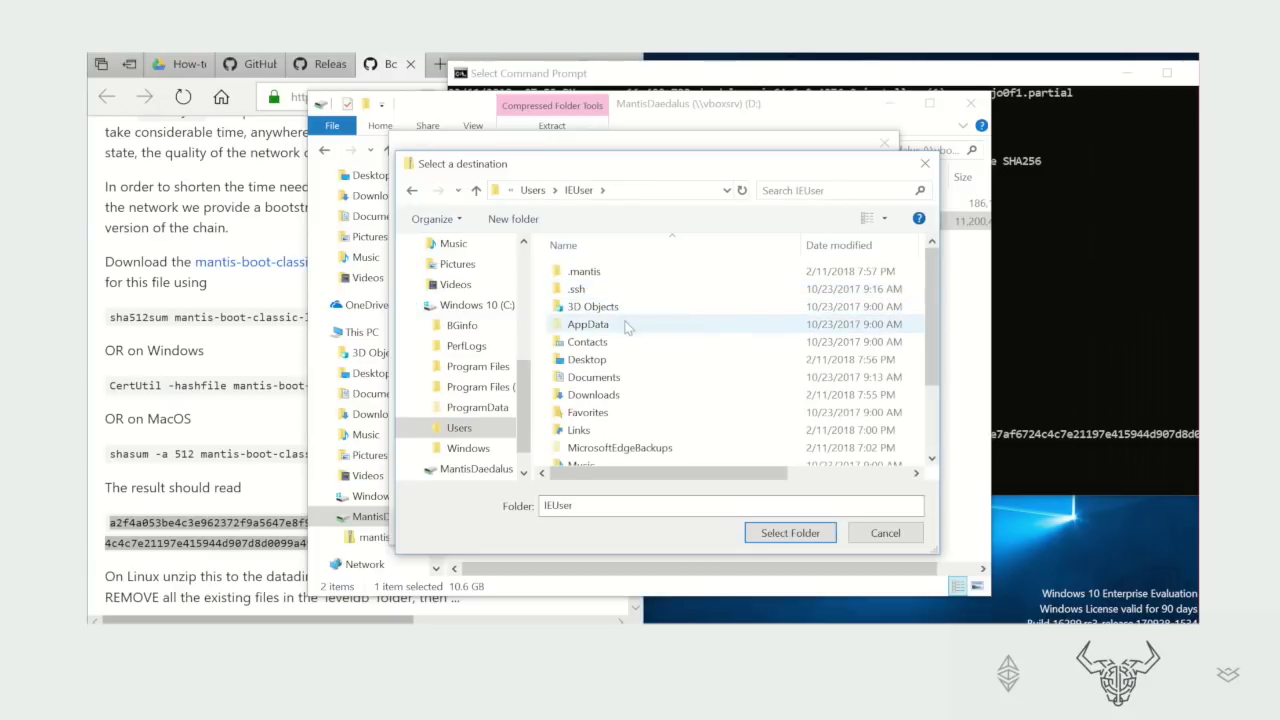
{"action": "double_click", "coordinate": [596, 272]}
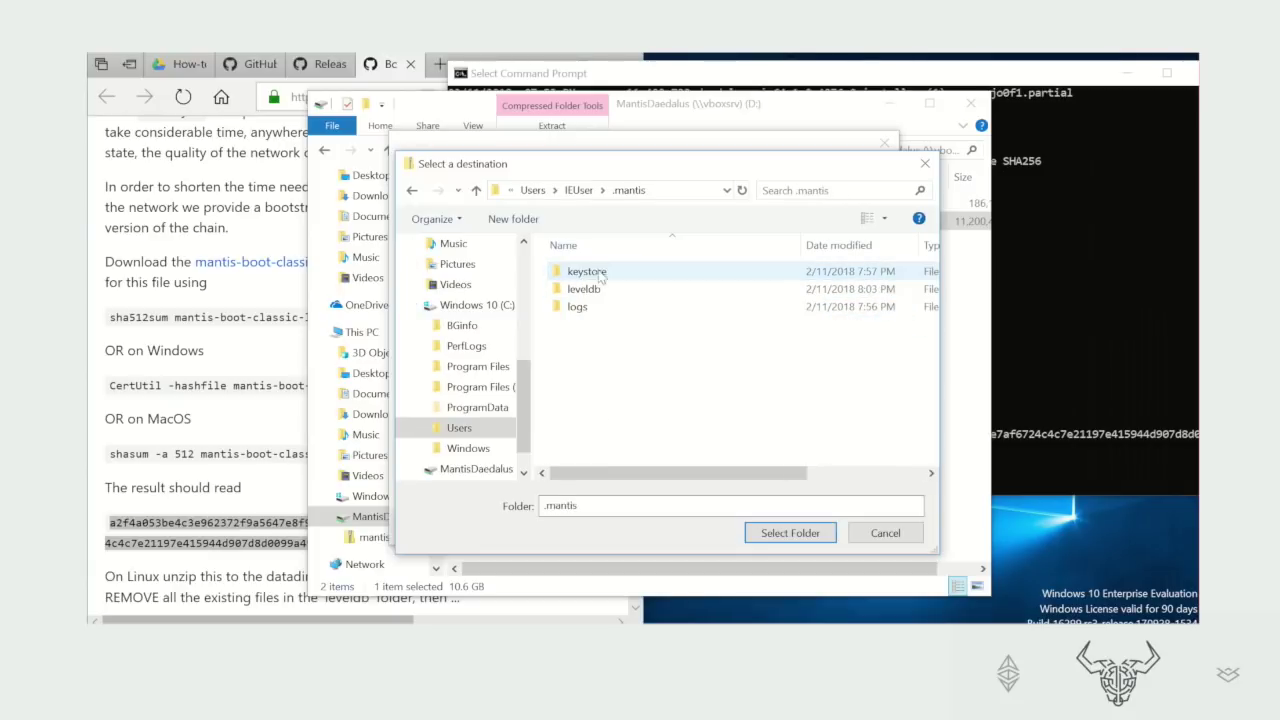
{"action": "left_click", "coordinate": [774, 533]}
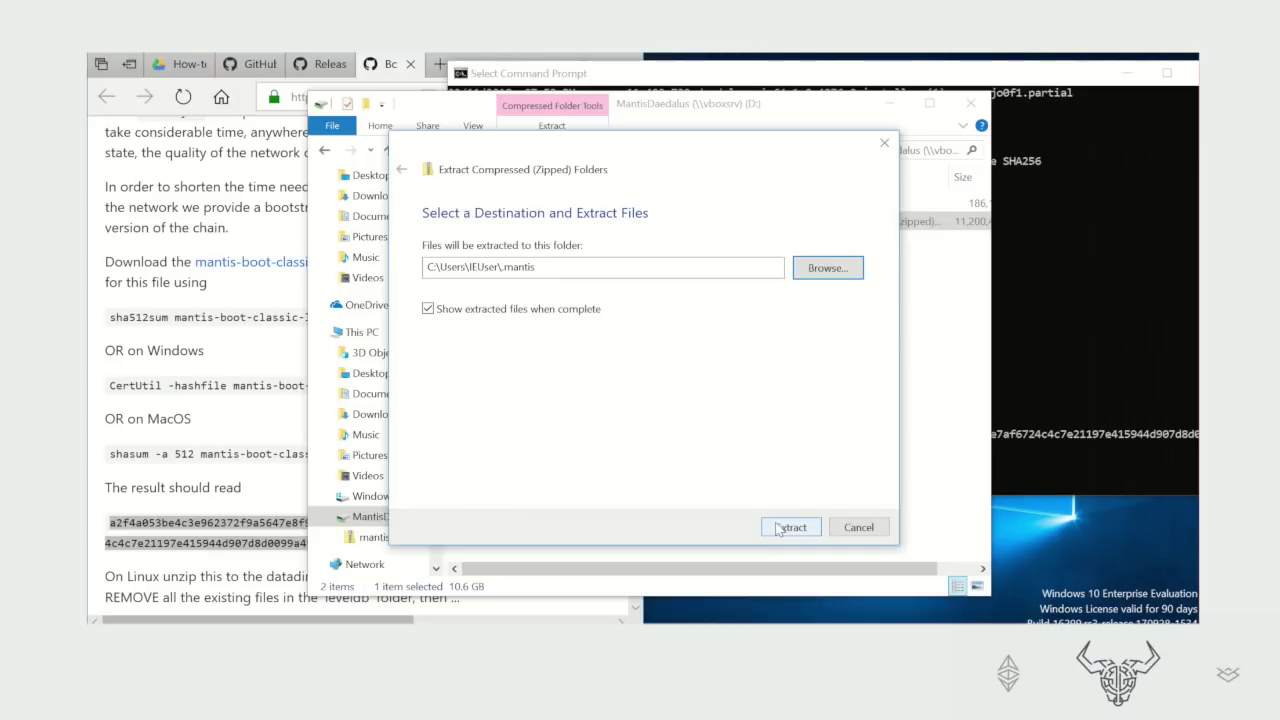
{"action": "left_click", "coordinate": [785, 527]}
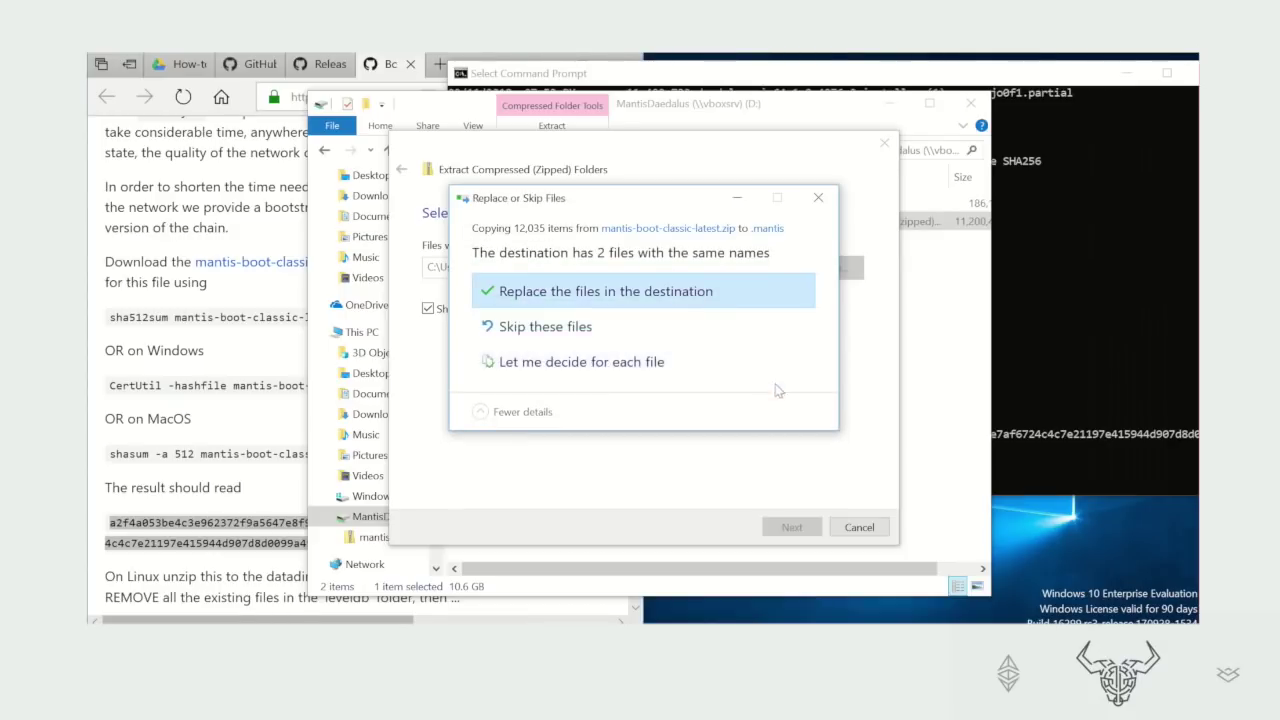
Resolve the duplicate-files prompt and confirm .mantis\leveldb holds 12,057 extracted files
{"action": "left_click", "coordinate": [558, 322]}
{"action": "left_click", "coordinate": [526, 246]}
{"action": "double_click", "coordinate": [526, 246]}
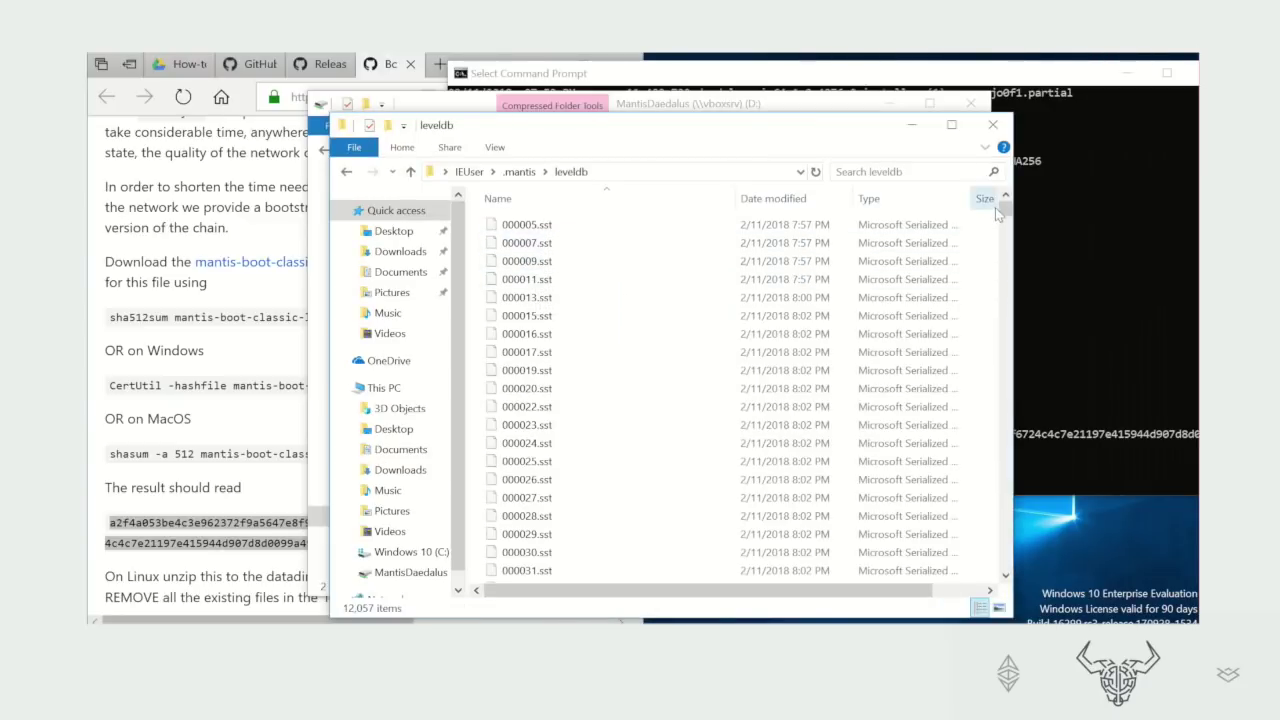
{"action": "left_click_drag", "start_coordinate": [1004, 212], "coordinate": [996, 266]}
{"action": "left_click", "coordinate": [519, 171]}
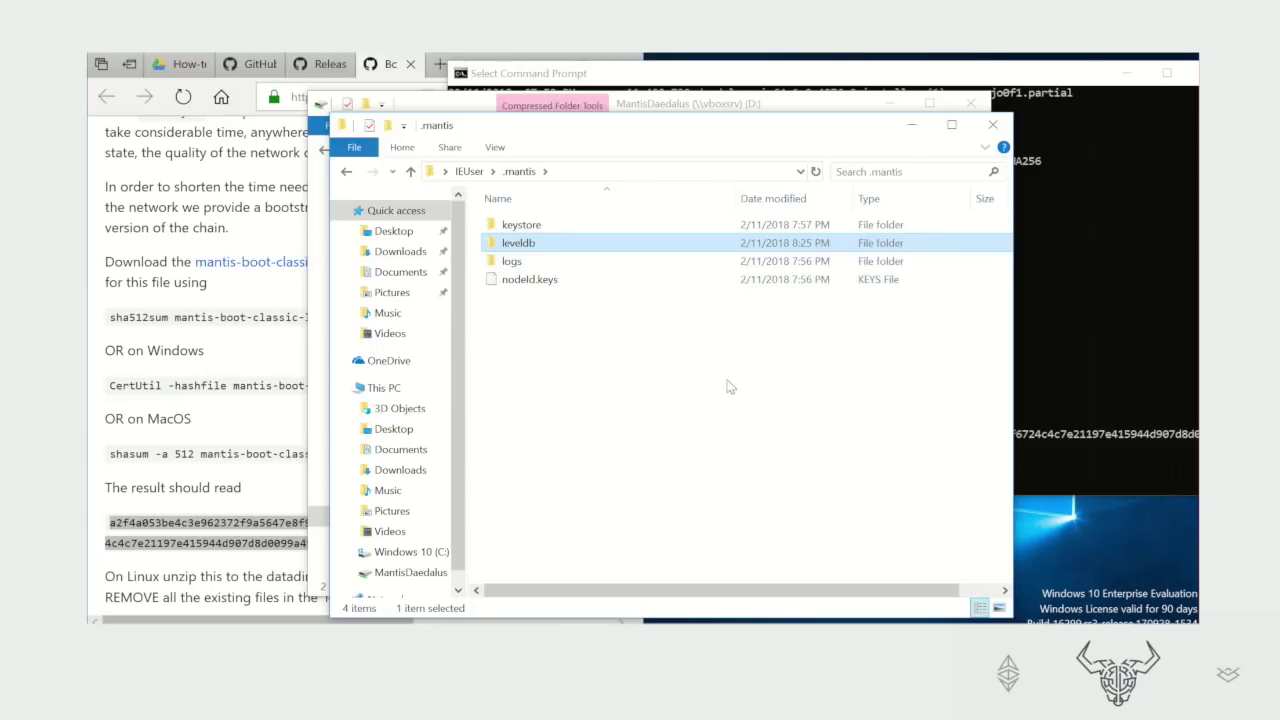
{"action": "key", "text": "super"}
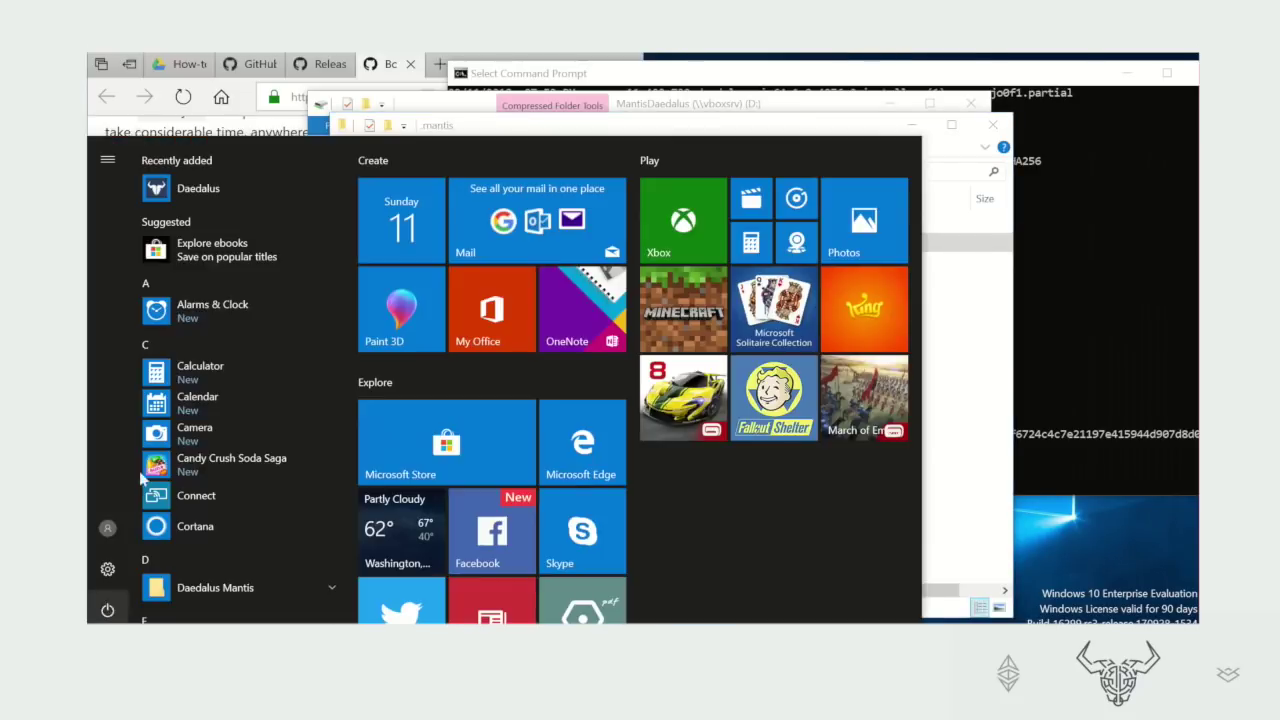
Relaunch Daedalus and wait until it syncs blocks at 98.45%
{"action": "key", "text": "super"}
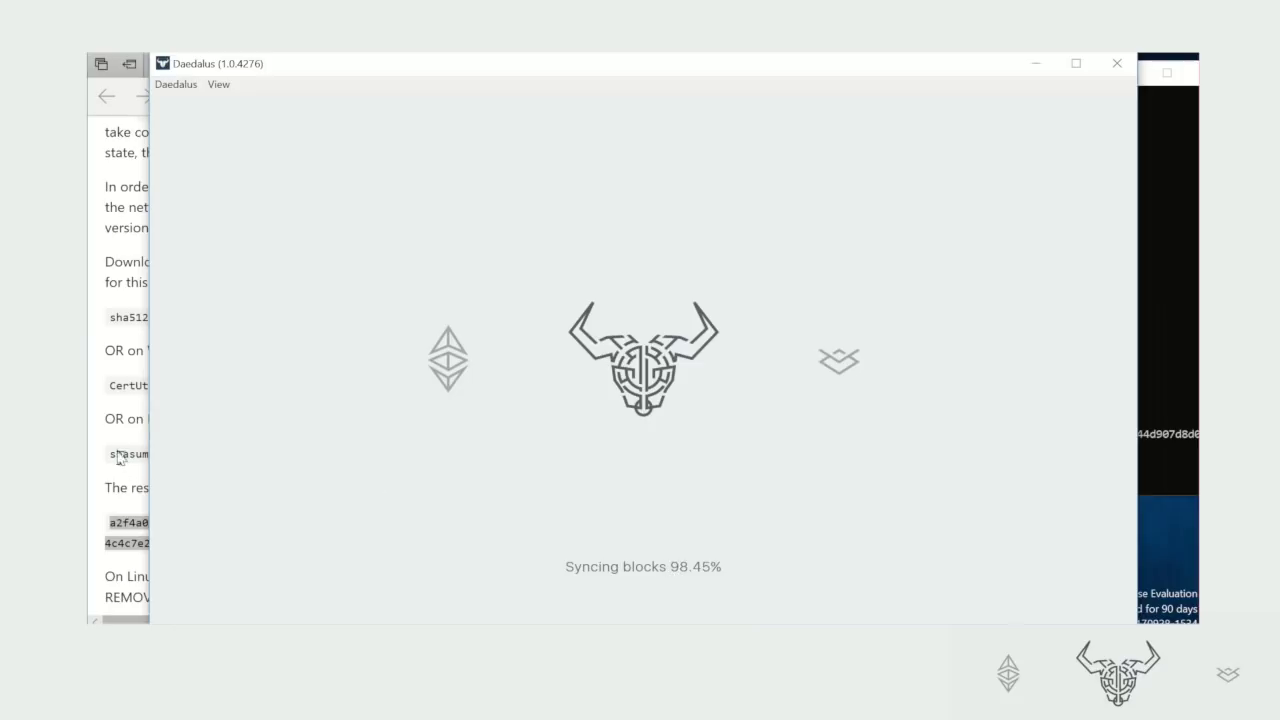
{"action": "left_click", "coordinate": [103, 423]}
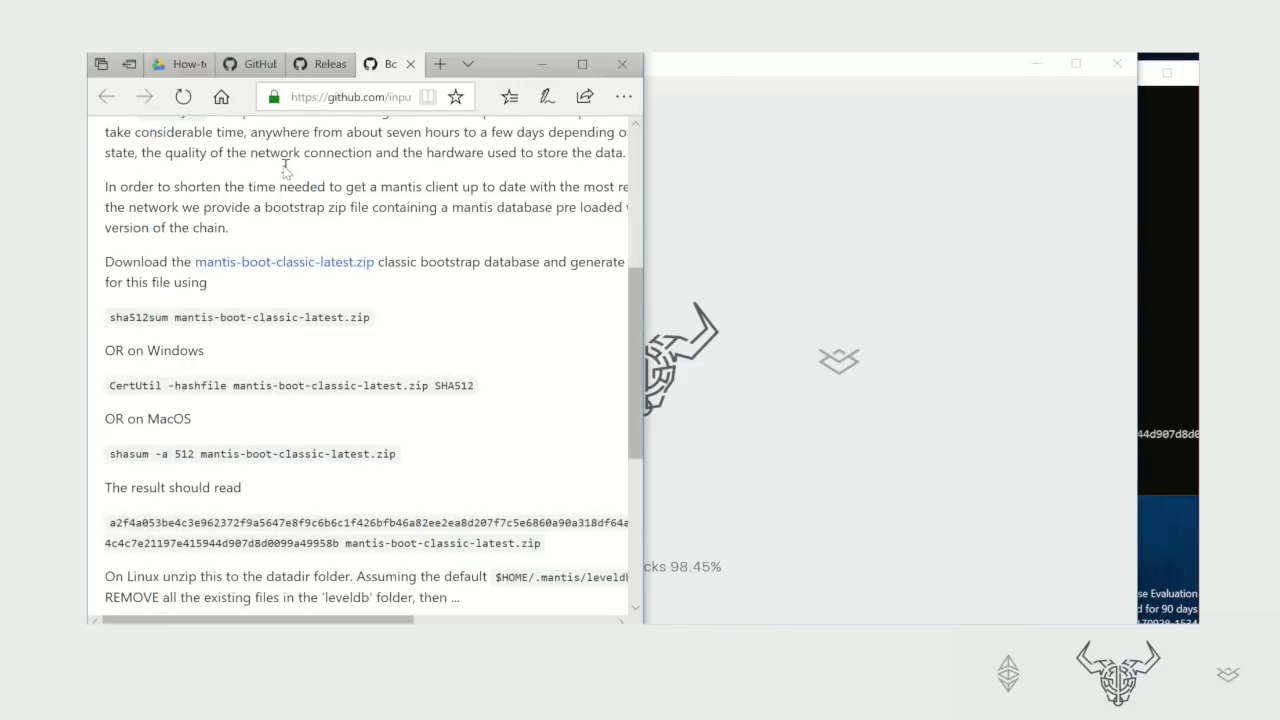
Scroll through the input-output-hk/mantis README in Edge, then return to Daedalus at 98.45%
{"action": "left_click", "coordinate": [247, 66]}
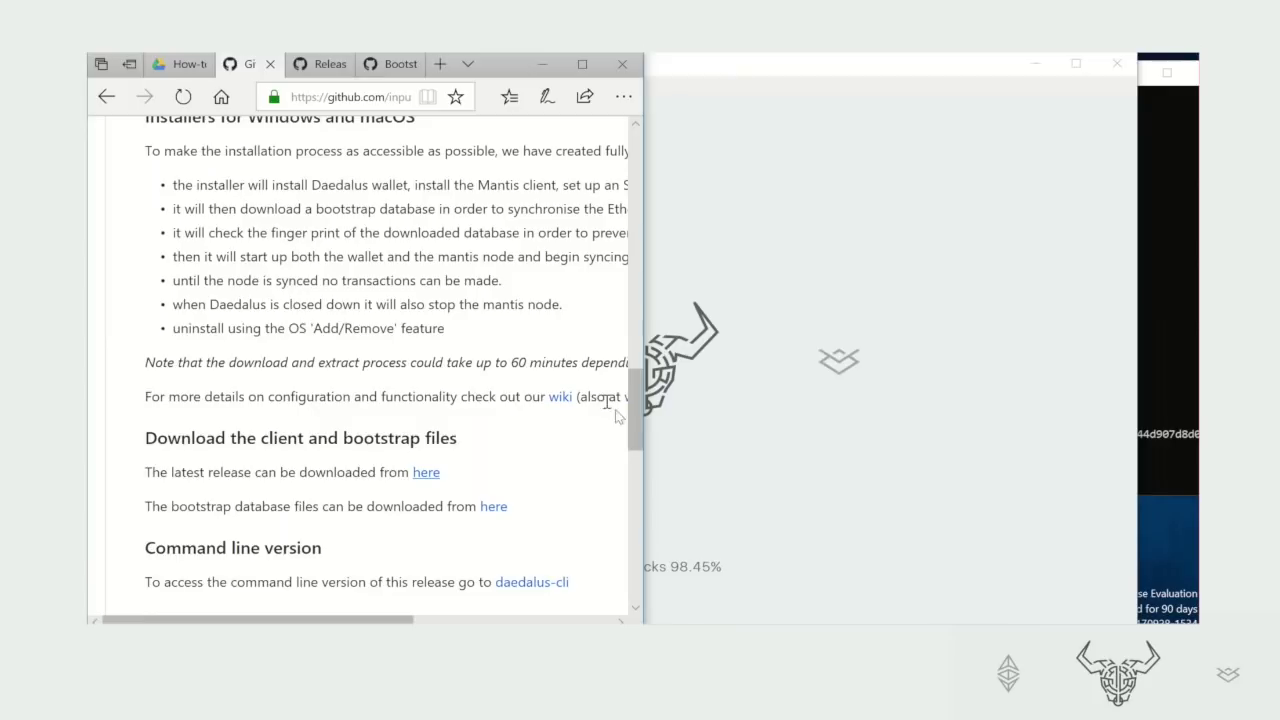
{"action": "left_click_drag", "start_coordinate": [637, 397], "coordinate": [636, 527]}
{"action": "scroll", "coordinate": [420, 543], "scroll_direction": "right", "scroll_amount": 3}
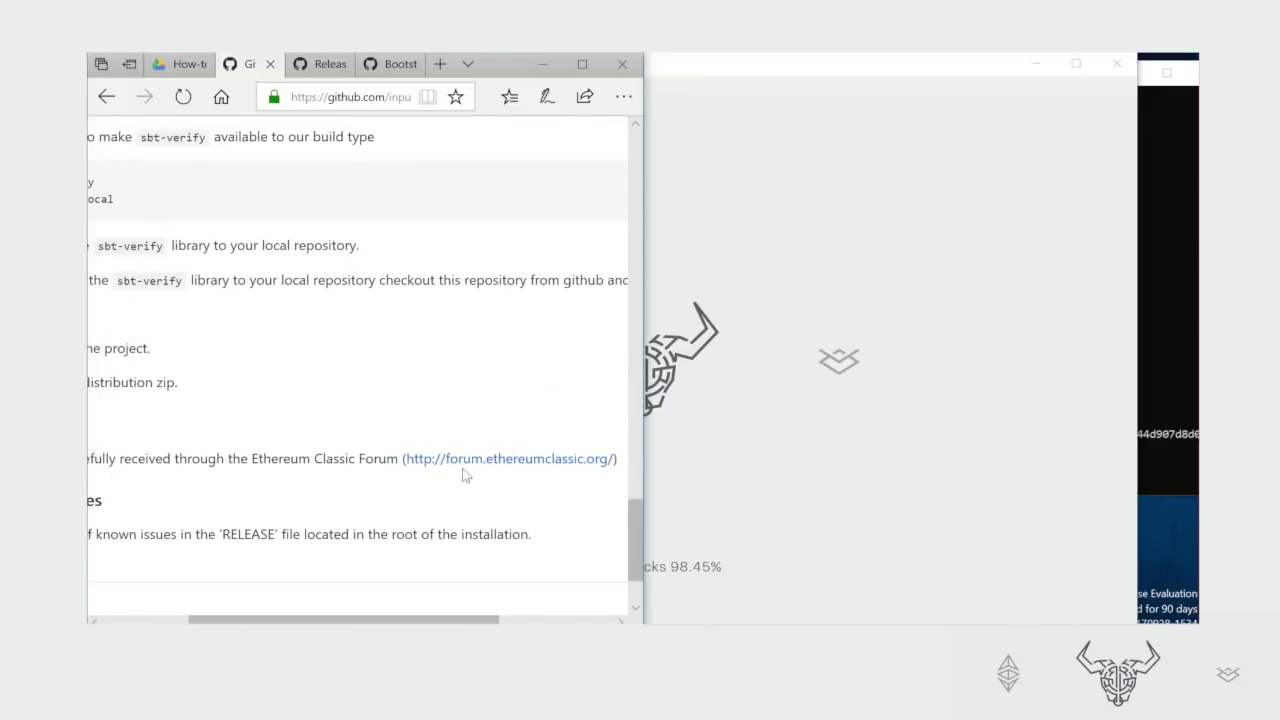
{"action": "scroll", "coordinate": [620, 413], "scroll_direction": "up", "scroll_amount": 6}
{"action": "scroll", "coordinate": [620, 413], "scroll_direction": "left", "scroll_amount": 2}
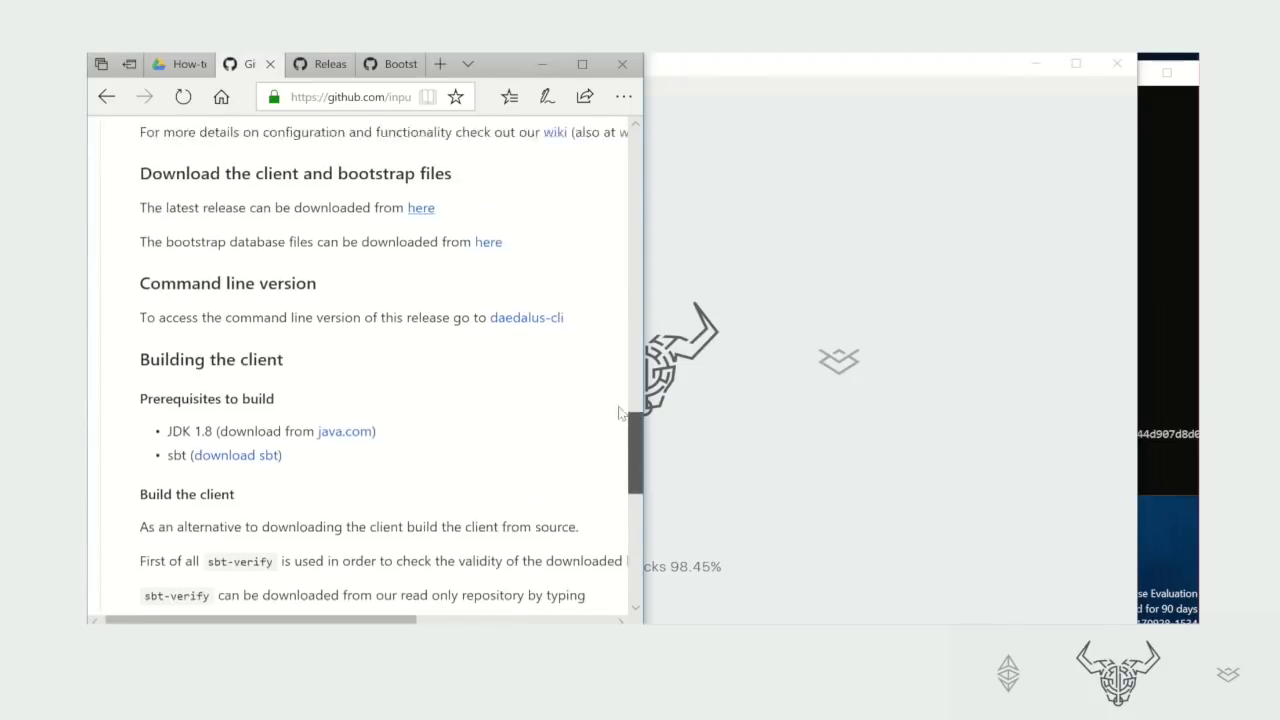
{"action": "scroll", "coordinate": [620, 413], "scroll_direction": "up", "scroll_amount": 15}
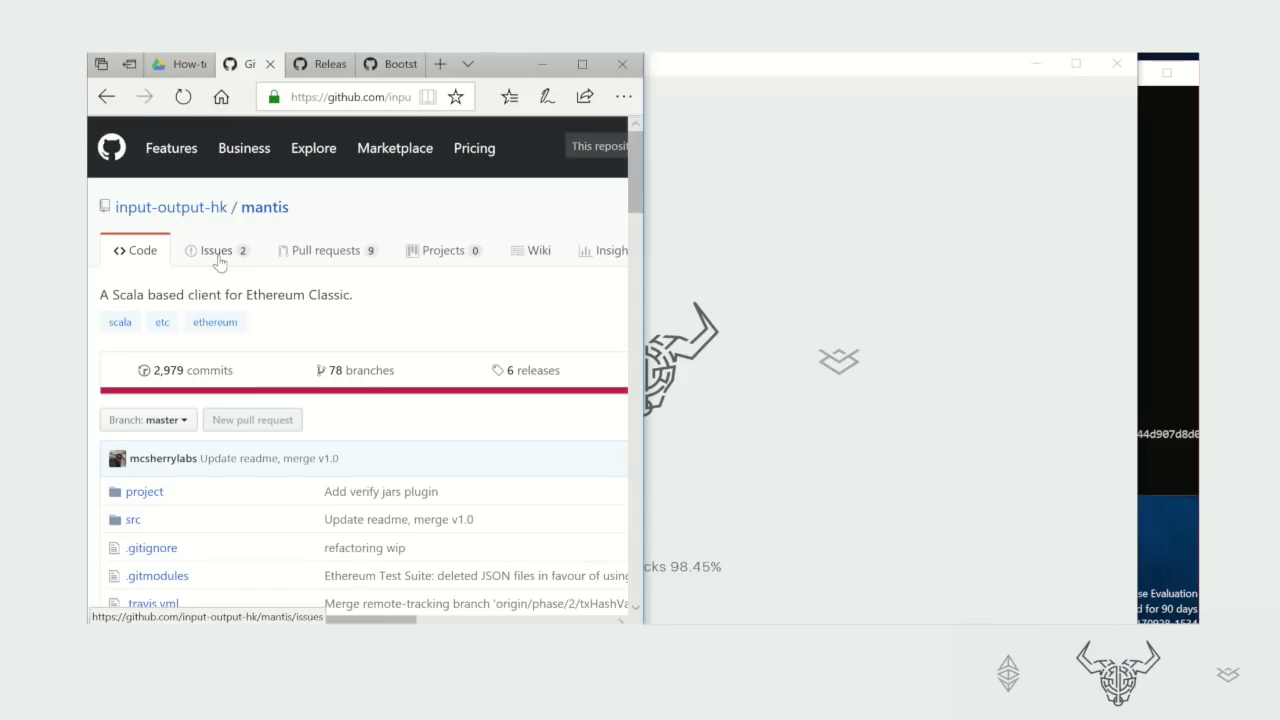
{"action": "left_click", "coordinate": [749, 470]}
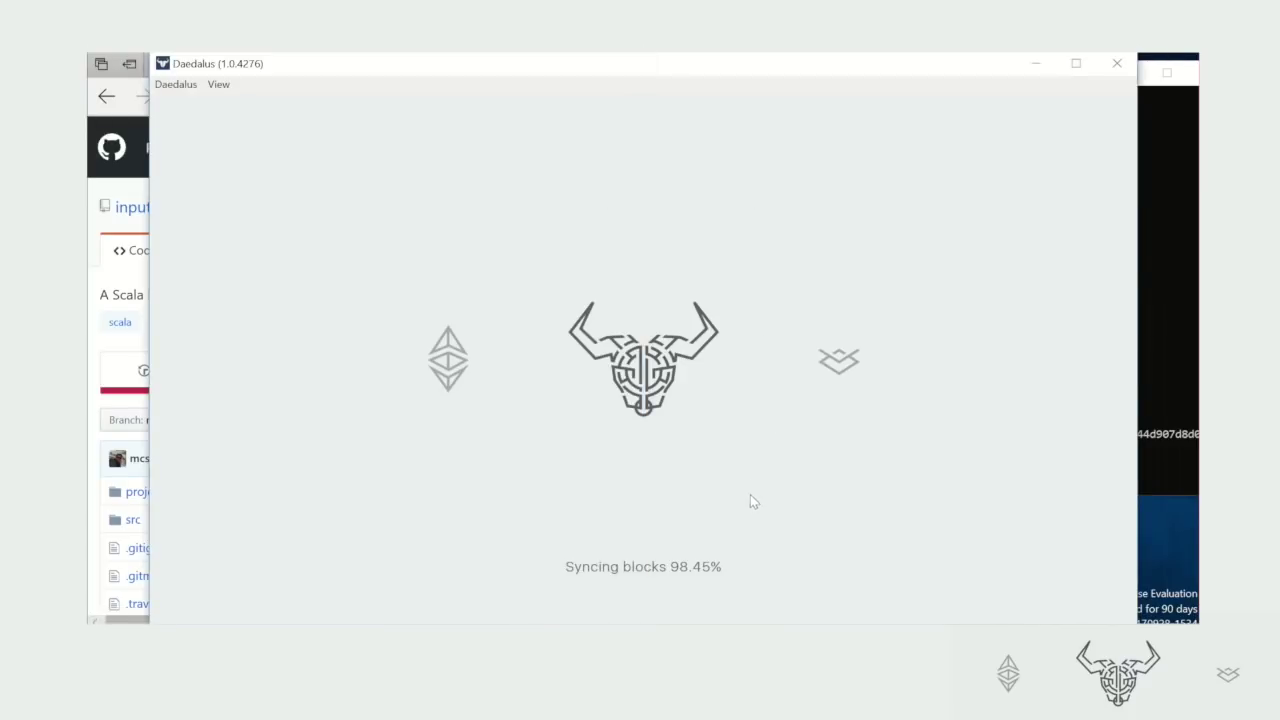